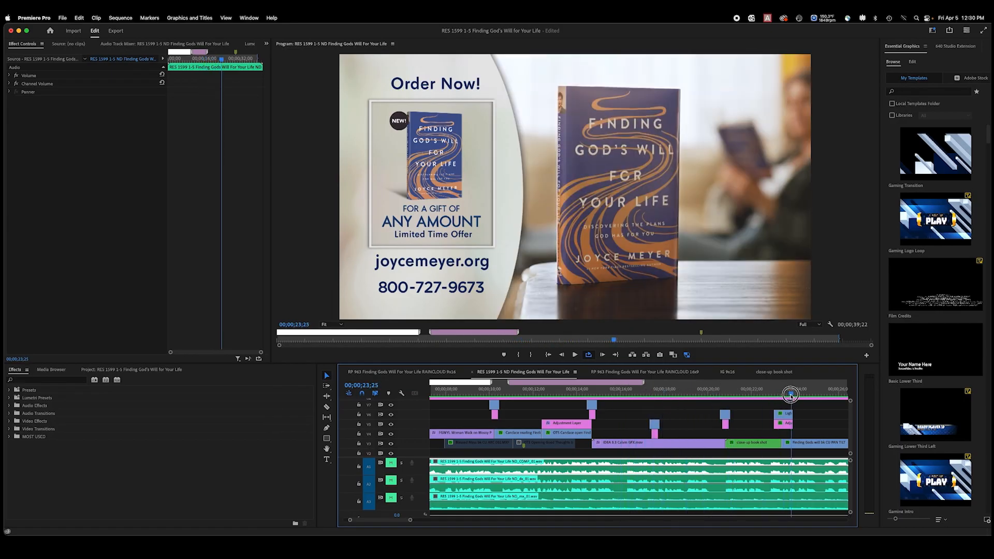
# Locate the film dissolve between the woman's clip and the compass clip, around 00;00;04;14 in the sequence.
pyautogui.press('-')
pyautogui.press('-')
pyautogui.moveTo(558, 392); pyautogui.dragTo(452, 386)
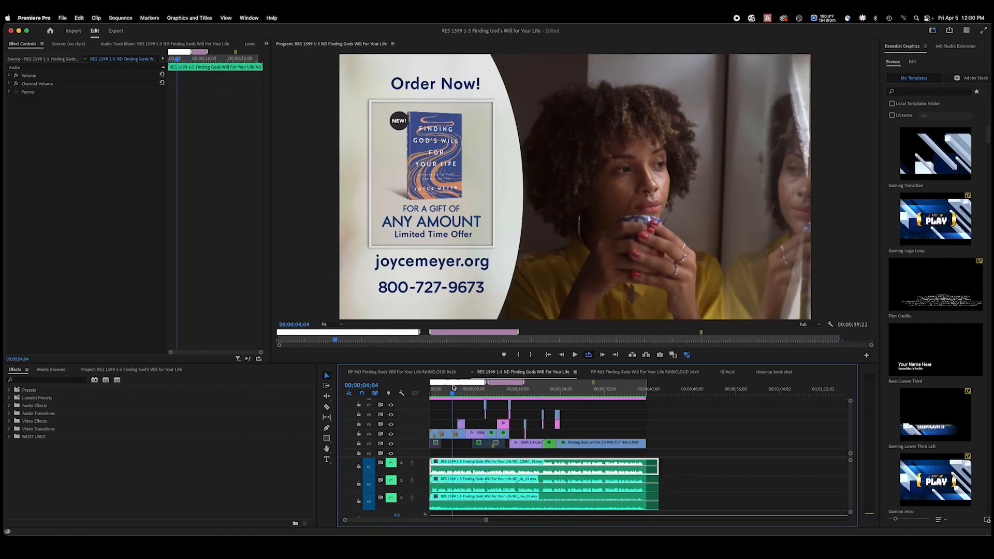
pyautogui.press('=')
pyautogui.press('=')
pyautogui.press('=')
pyautogui.press('=')
pyautogui.click(669, 393)
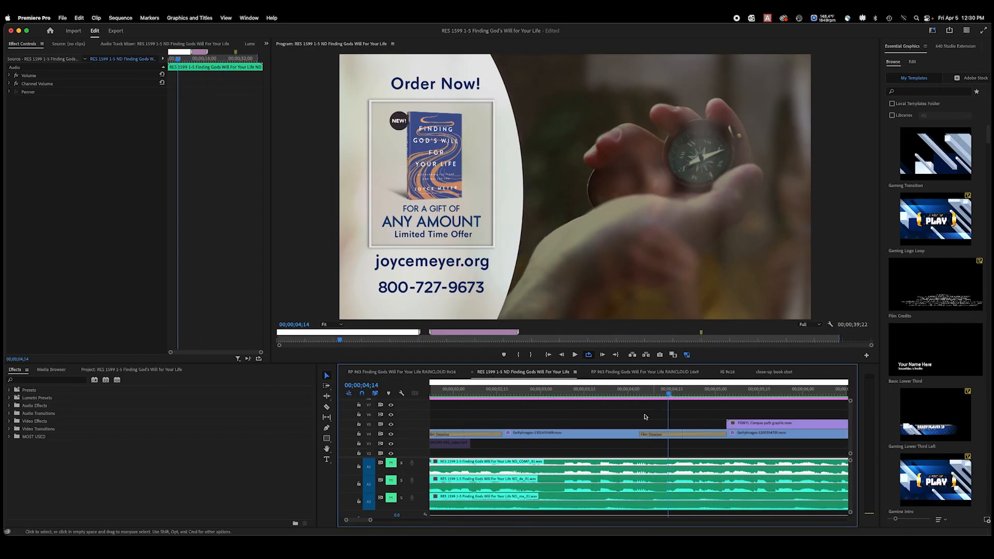
# Select the GettyImages clip of the woman and examine its Highlights and Gaussian Blur keyframes across the film dissolve.
pyautogui.click(626, 436)
pyautogui.scroll(-5, 245, 163)
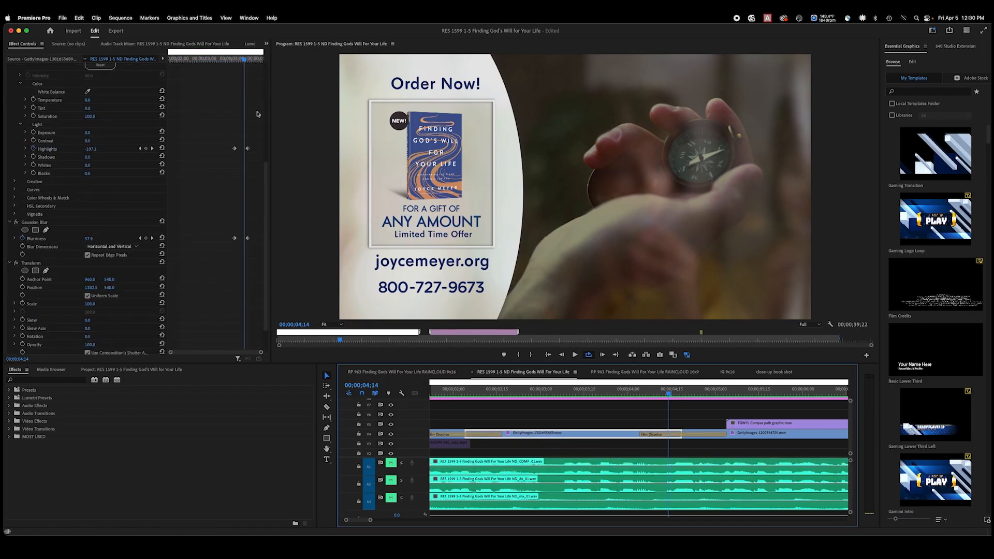
pyautogui.moveTo(668, 394)
pyautogui.mouseDown()
pyautogui.moveTo(693, 394)
pyautogui.moveTo(666, 394)
pyautogui.mouseUp()
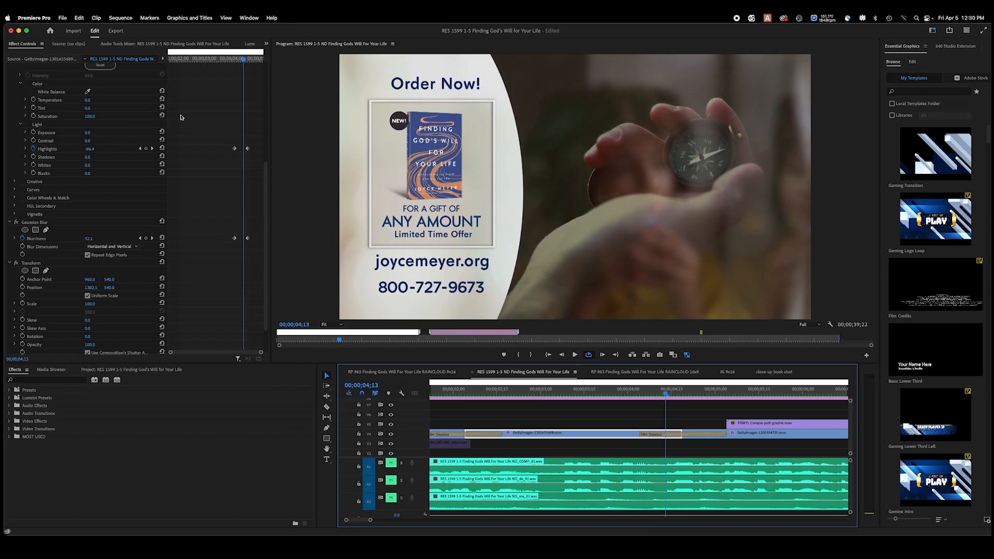
pyautogui.click(215, 196)
pyautogui.moveTo(237, 60); pyautogui.dragTo(248, 50)
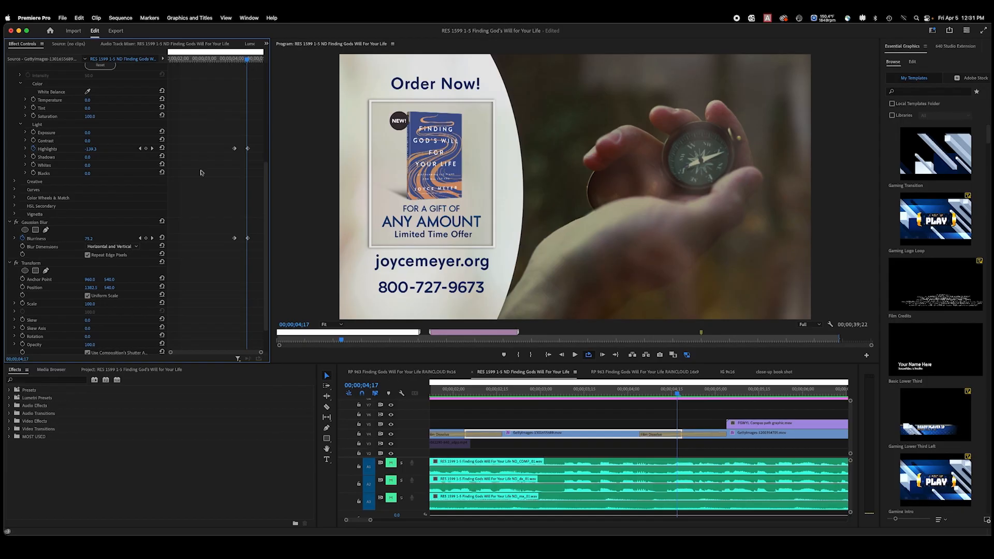
pyautogui.moveTo(245, 57)
pyautogui.mouseDown()
pyautogui.moveTo(236, 57)
pyautogui.moveTo(243, 50)
pyautogui.mouseUp()
pyautogui.moveTo(662, 394); pyautogui.dragTo(620, 393)
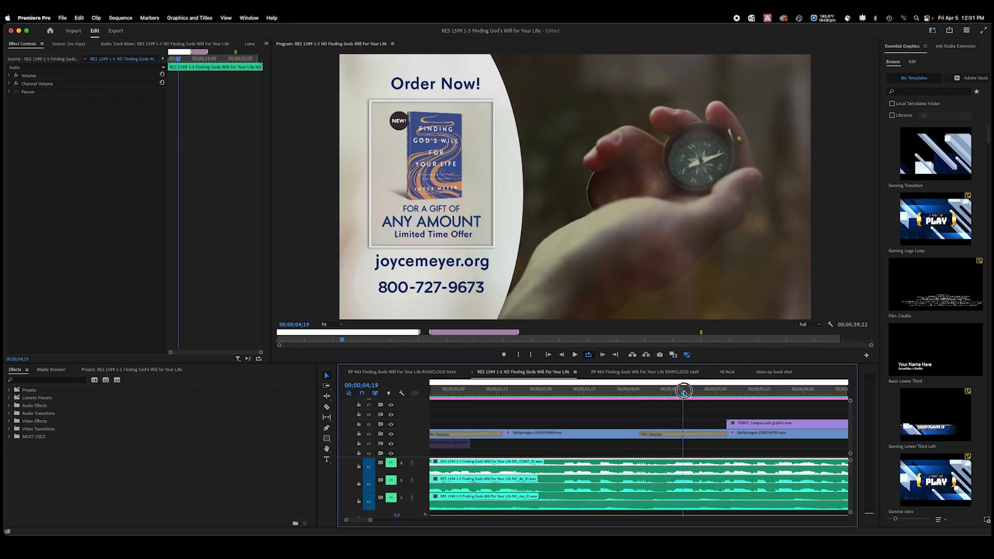
# Reselect the woman's clip and check its Lumetri Color Highlights setting just before the first keyframe.
pyautogui.press('-')
pyautogui.click(585, 433)
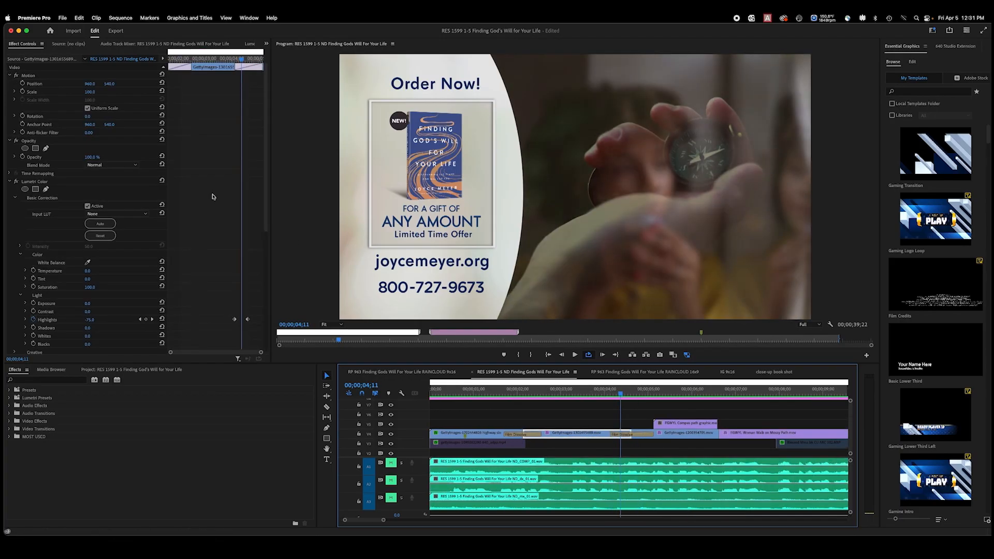
pyautogui.scroll(-5, 47, 233)
pyautogui.click(47, 220)
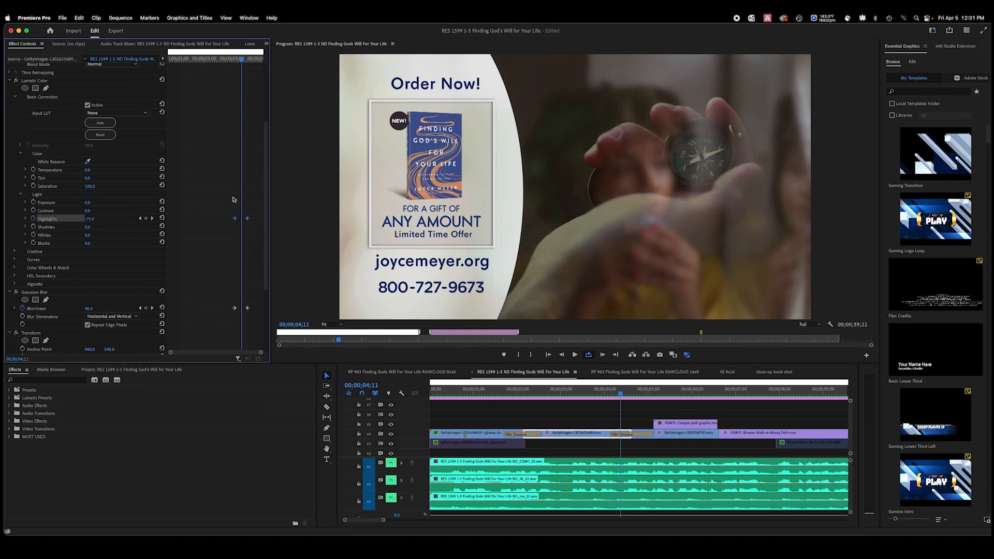
pyautogui.moveTo(229, 58)
pyautogui.mouseDown()
pyautogui.moveTo(220, 57)
pyautogui.moveTo(242, 57)
pyautogui.moveTo(230, 55)
pyautogui.mouseUp()
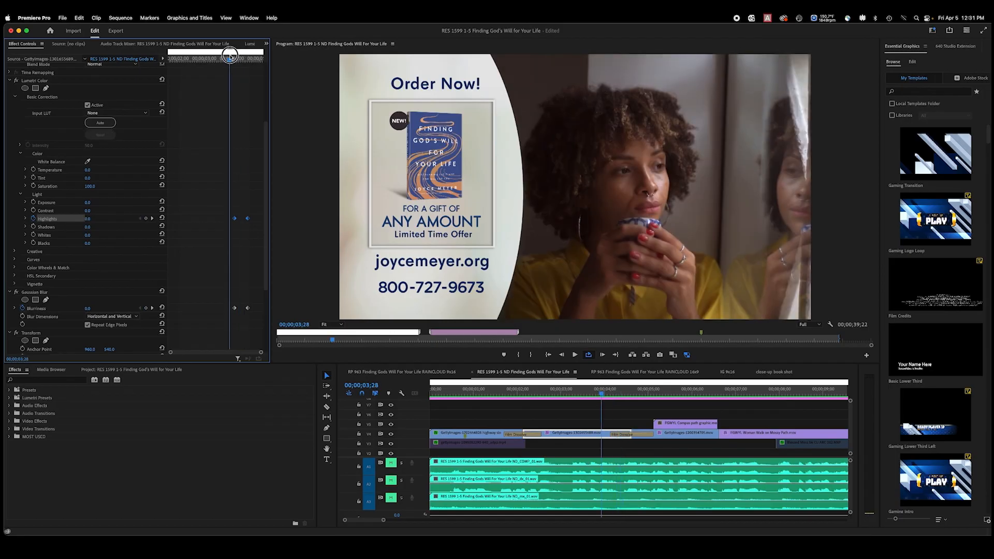
# Compare the woman's clip at the starting and ending Highlights keyframes, from 00;00;04;04 to 00;00;04;18.
pyautogui.click(615, 393)
pyautogui.press('=')
pyautogui.press('=')
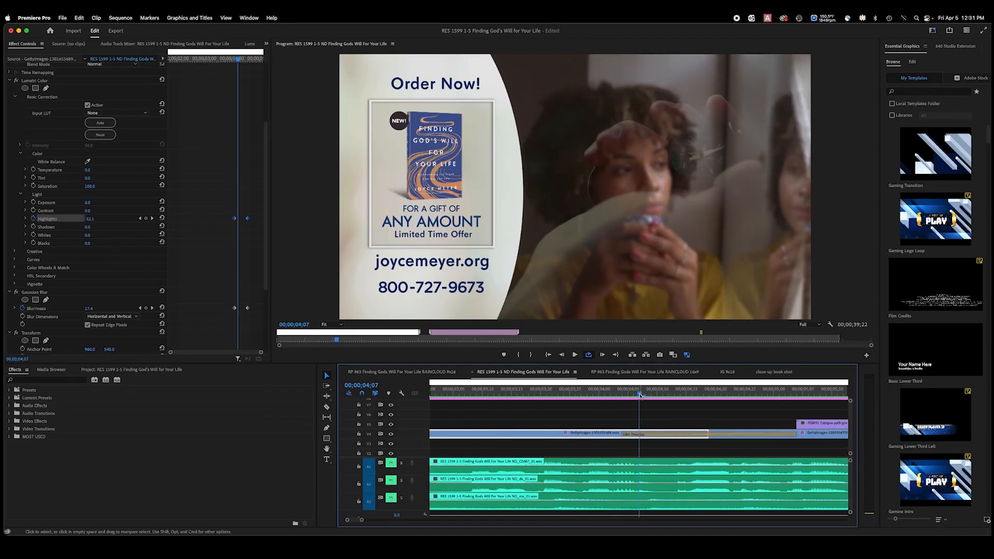
pyautogui.press('=')
pyautogui.moveTo(640, 395); pyautogui.dragTo(603, 394)
pyautogui.scroll(-5, 232, 245)
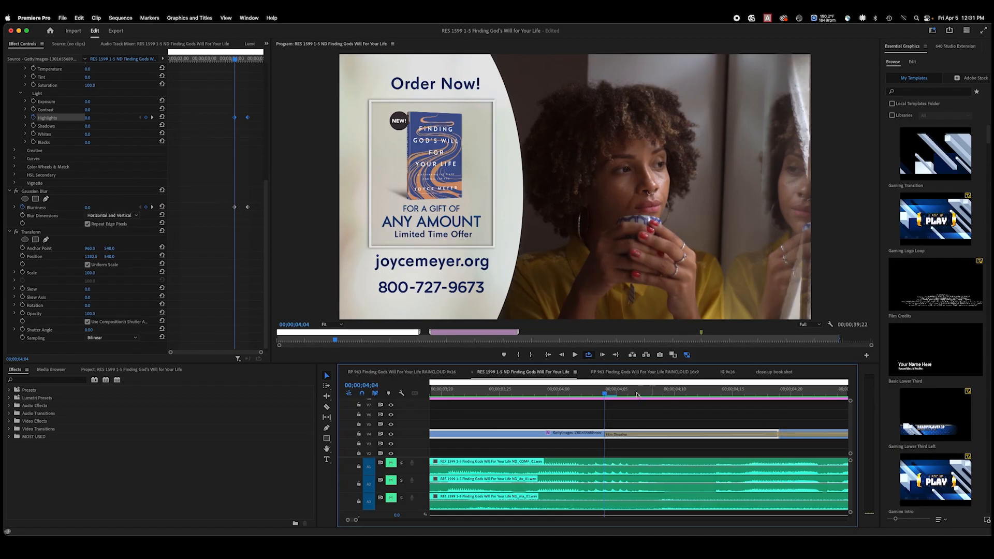
pyautogui.click(767, 393)
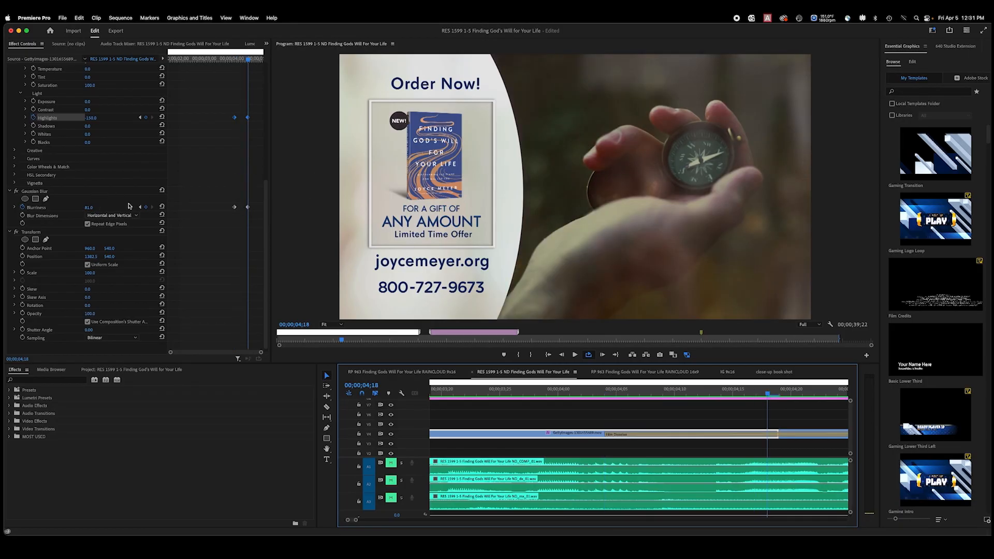
# Disable Lumetri Color on the woman's clip and preview the end of the dissolve without the Highlights adjustment.
pyautogui.scroll(3, 129, 206)
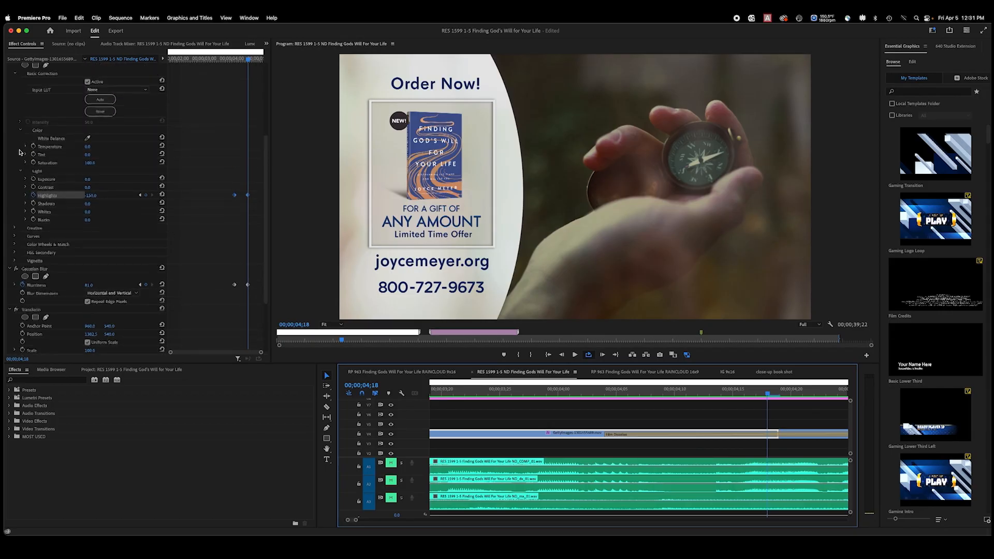
pyautogui.scroll(2, 21, 151)
pyautogui.click(16, 96)
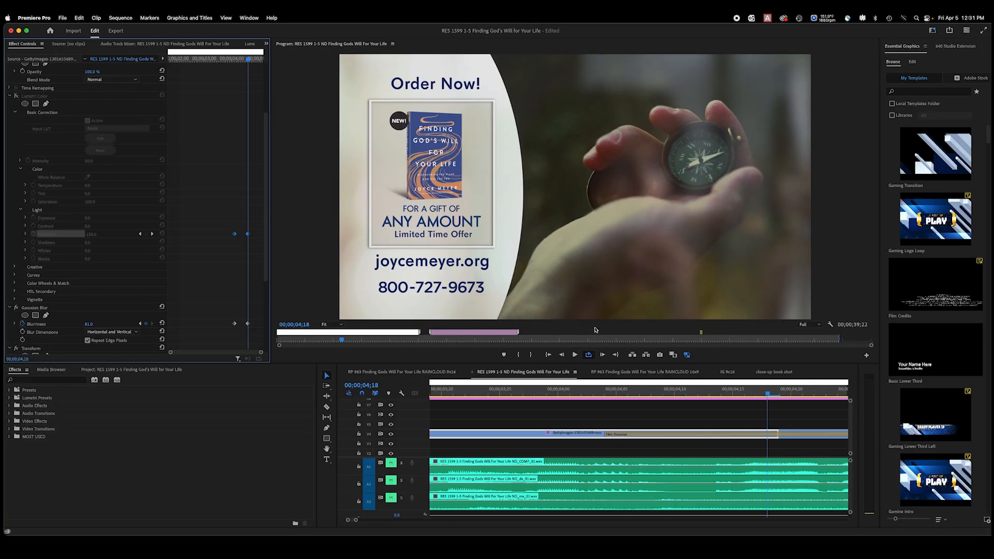
pyautogui.moveTo(768, 395)
pyautogui.mouseDown()
pyautogui.moveTo(697, 393)
pyautogui.moveTo(763, 393)
pyautogui.mouseUp()
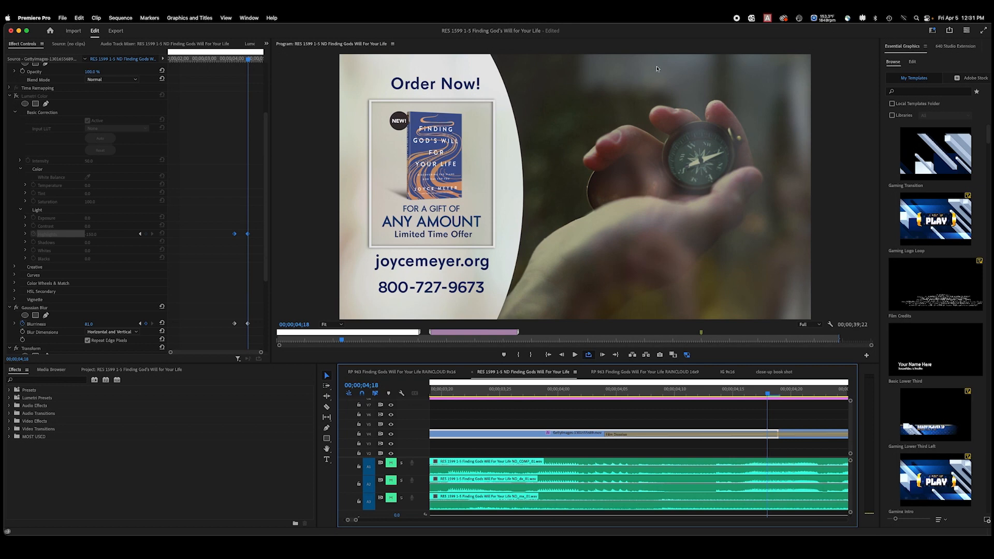
pyautogui.moveTo(758, 388)
pyautogui.mouseDown()
pyautogui.moveTo(603, 384)
pyautogui.moveTo(806, 397)
pyautogui.moveTo(532, 379)
pyautogui.moveTo(768, 396)
pyautogui.mouseUp()
pyautogui.click(594, 433)
pyautogui.scroll(-8, 209, 175)
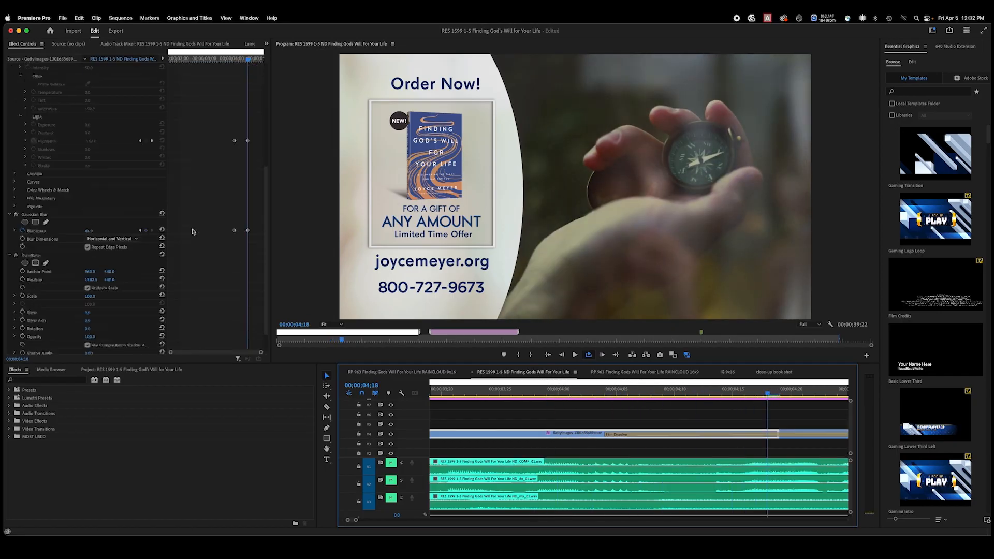
# Re-enable Lumetri Color on the woman's clip, try a different Highlights value, and undo that change.
pyautogui.scroll(3, 209, 175)
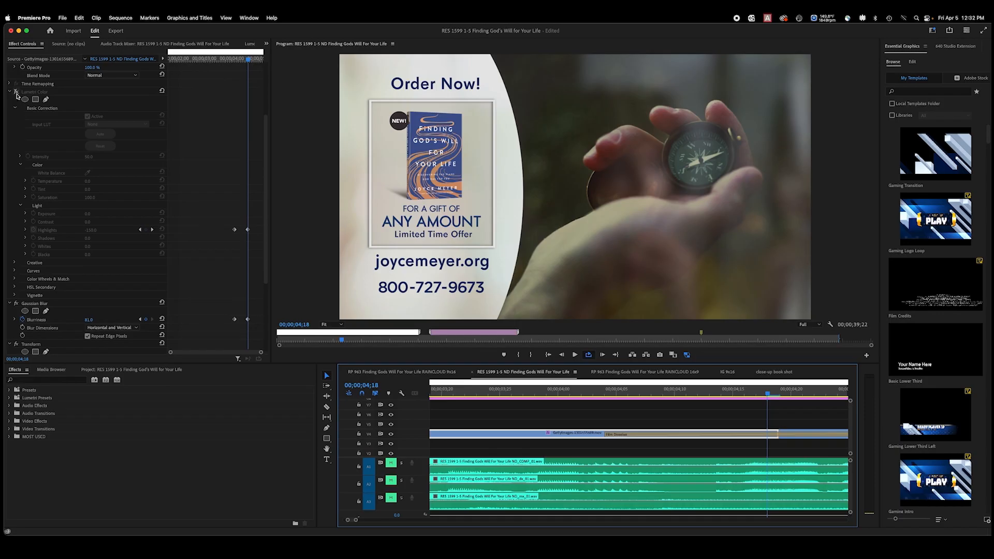
pyautogui.click(16, 93)
pyautogui.moveTo(88, 222); pyautogui.dragTo(67, 238)
pyautogui.press('super+z')
pyautogui.press('super+z')
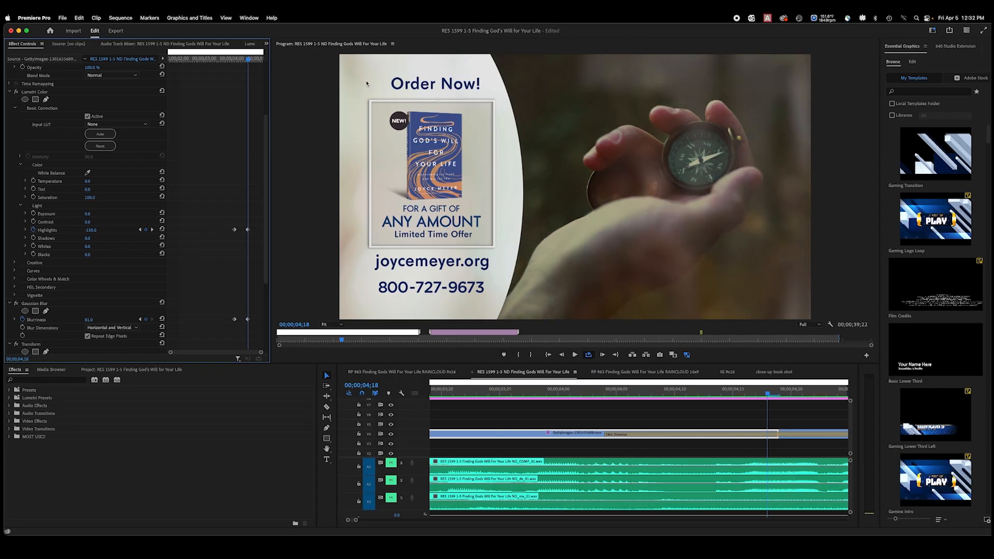
# Review the last frames of the dissolve into the compass shot with Lumetri Color enabled.
pyautogui.moveTo(763, 395)
pyautogui.mouseDown()
pyautogui.moveTo(596, 384)
pyautogui.moveTo(761, 393)
pyautogui.mouseUp()
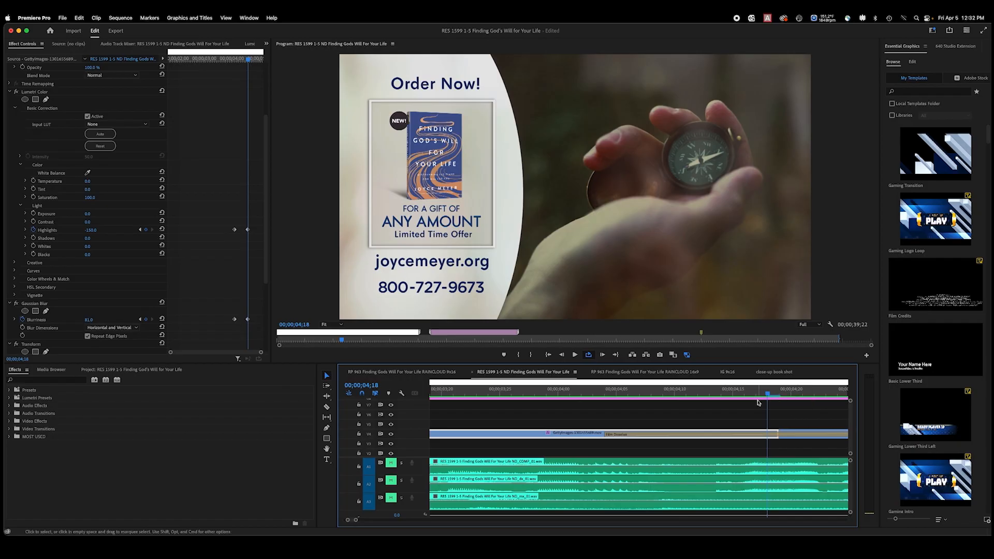
pyautogui.moveTo(768, 395); pyautogui.dragTo(801, 395)
pyautogui.press('-')
pyautogui.press('-')
pyautogui.press('-')
pyautogui.press('-')
pyautogui.press('-')
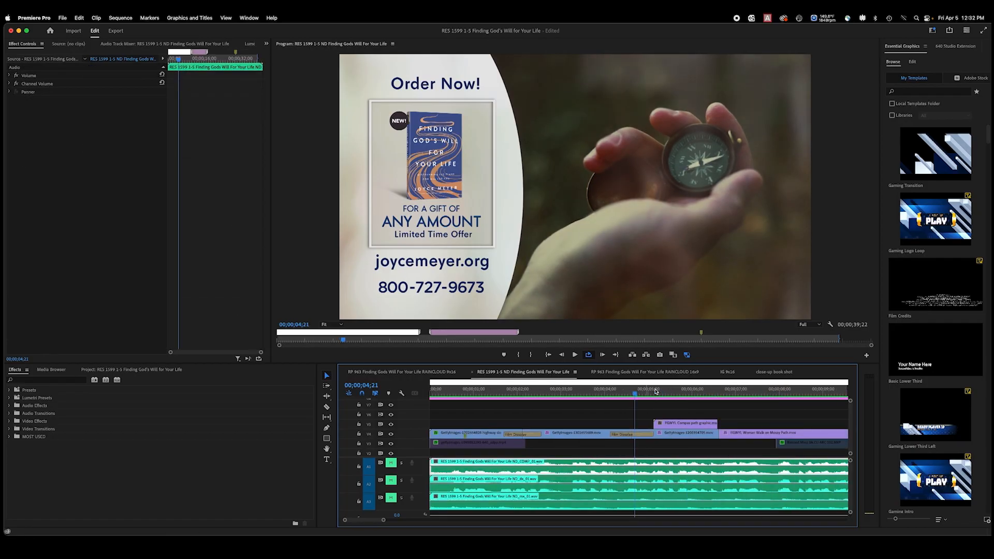
# View the light wipe and adjustment layer transition around 00;00;17;12.
pyautogui.click(632, 394)
pyautogui.press('=')
pyautogui.press('=')
pyautogui.press('=')
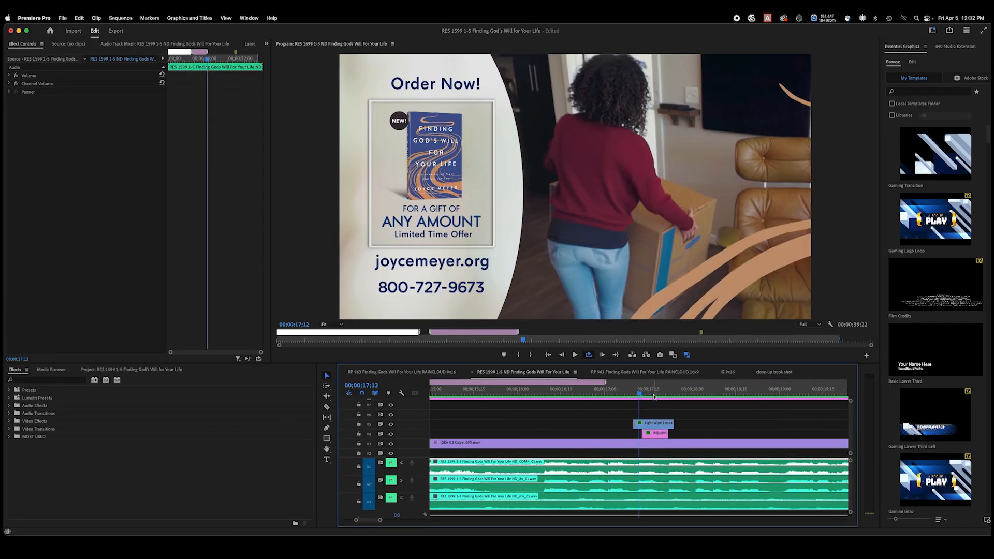
pyautogui.moveTo(650, 394); pyautogui.dragTo(750, 395)
# Locate the light wipe transition where the backpacker shot cuts to the close-up book shot, around 00;00;20;24.
pyautogui.press('-')
pyautogui.press('-')
pyautogui.click(713, 396)
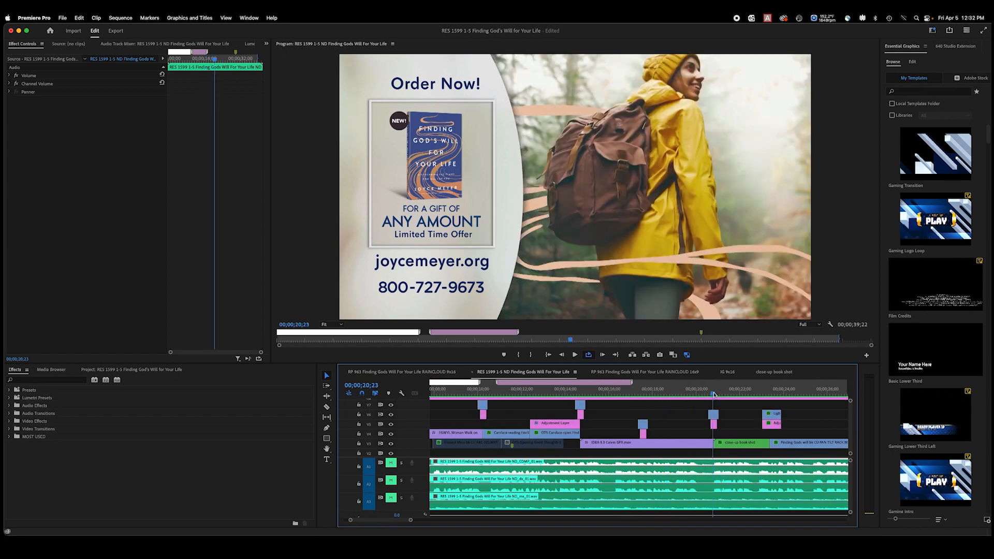
pyautogui.press('=')
pyautogui.press('=')
pyautogui.press('=')
pyautogui.moveTo(644, 394); pyautogui.dragTo(645, 394)
pyautogui.press('=')
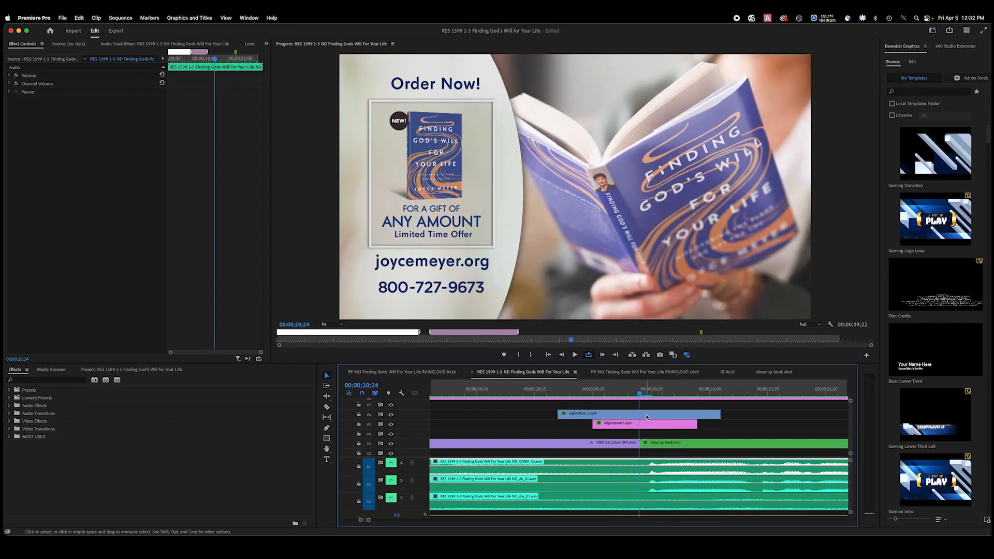
# Select the adjustment layer over the book shot cut and inspect its Lumetri Exposure keyframes from the layer's start at 00;00;20;20.
pyautogui.click(652, 449)
pyautogui.click(632, 448)
pyautogui.moveTo(579, 391); pyautogui.dragTo(640, 396)
pyautogui.click(648, 429)
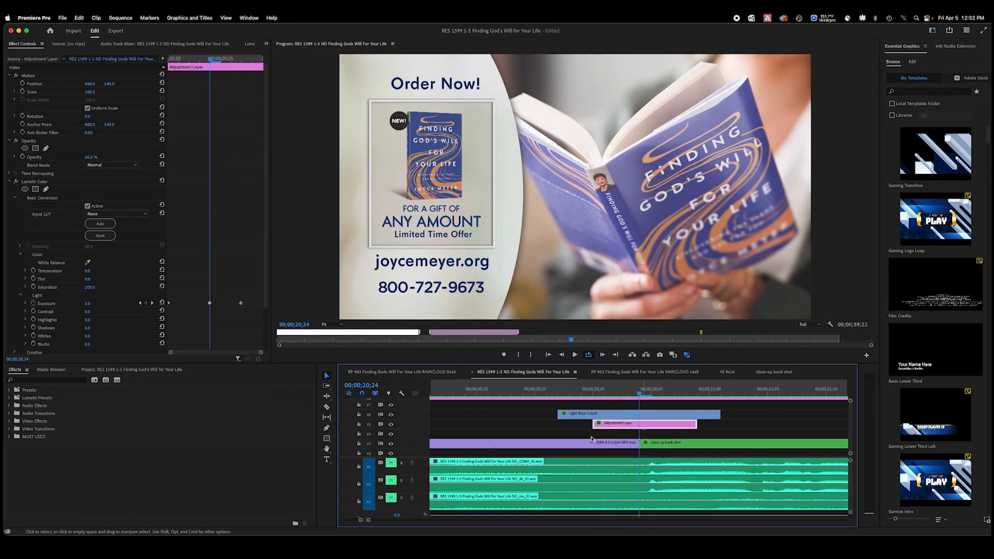
pyautogui.scroll(-5, 46, 236)
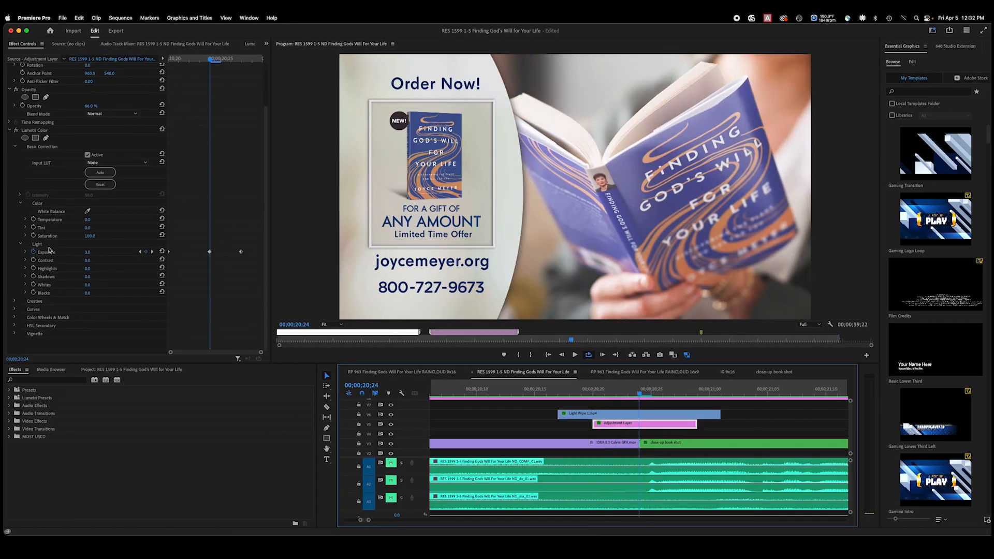
pyautogui.click(595, 394)
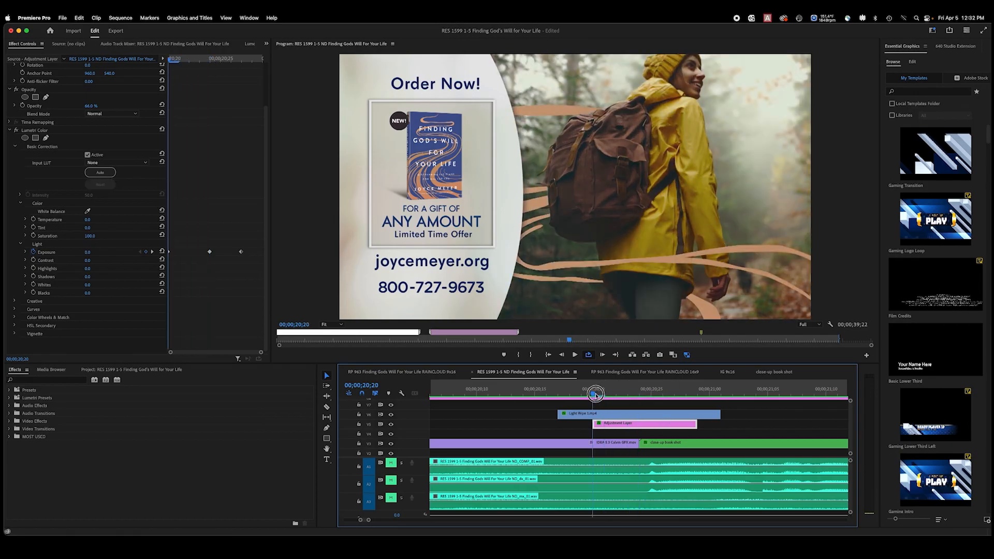
# Play the sequence through the light wipe transition from the backpacker into the close-up book shot.
pyautogui.click(490, 397)
pyautogui.press('-')
pyautogui.press('-')
pyautogui.press('-')
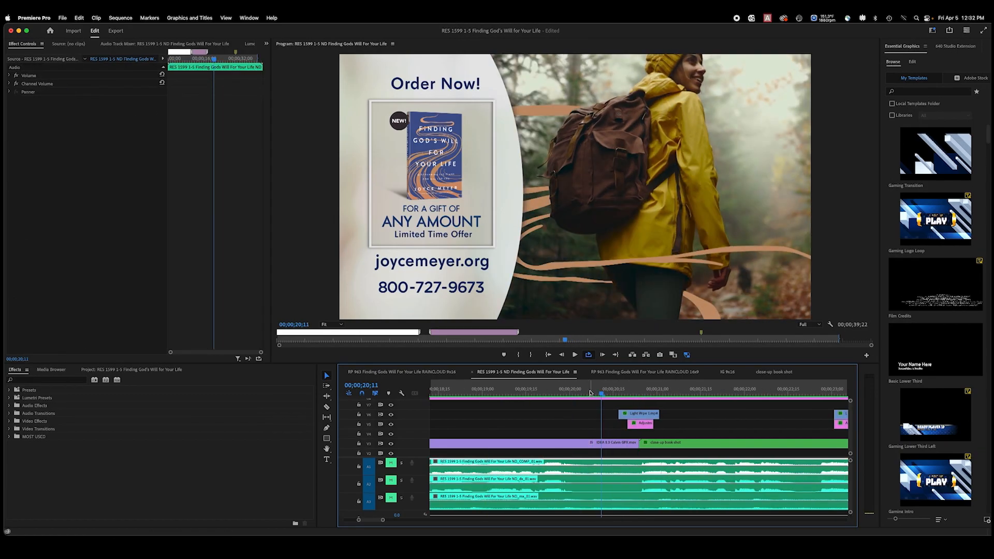
pyautogui.click(601, 394)
pyautogui.moveTo(601, 393); pyautogui.dragTo(626, 394)
pyautogui.press('space')
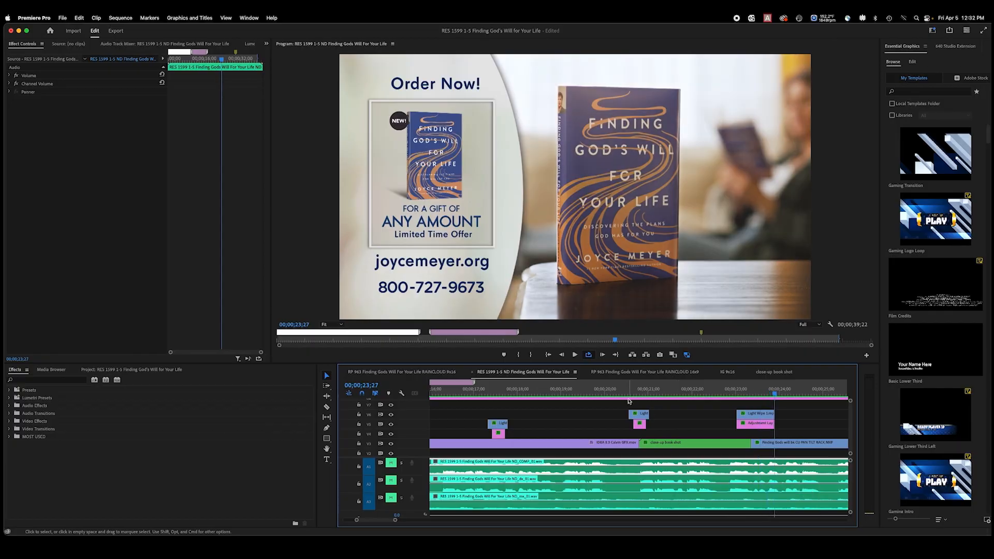
# Scrub frame by frame across the cut into the close-up book shot, under the light wipe and adjustment layer.
pyautogui.click(641, 393)
pyautogui.moveTo(629, 393); pyautogui.dragTo(672, 393)
pyautogui.press('=')
pyautogui.press('=')
pyautogui.press('=')
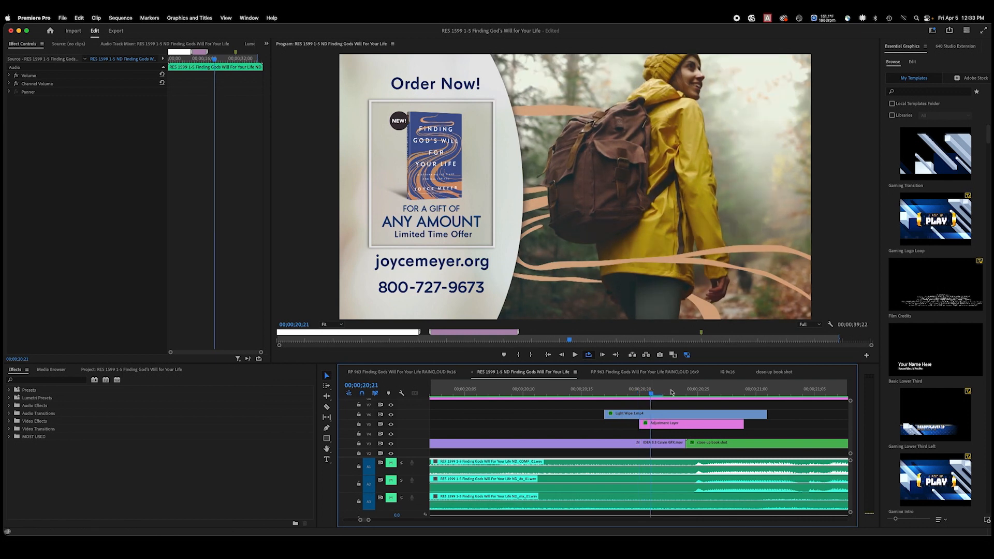
pyautogui.click(685, 392)
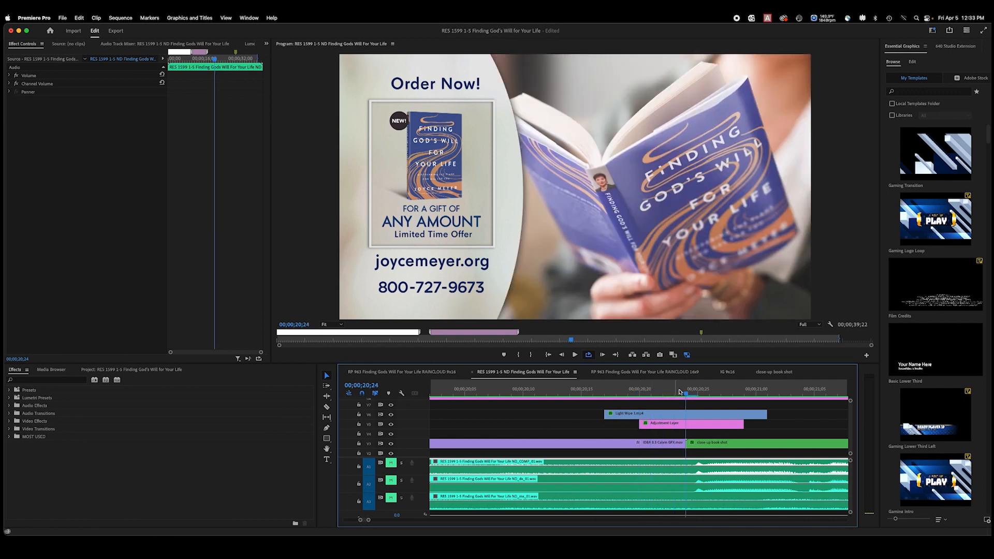
pyautogui.moveTo(646, 396); pyautogui.dragTo(685, 395)
# Show the project bin, try a different Exposure value on the adjustment layer at 00;00;20;24, and undo the change.
pyautogui.click(120, 370)
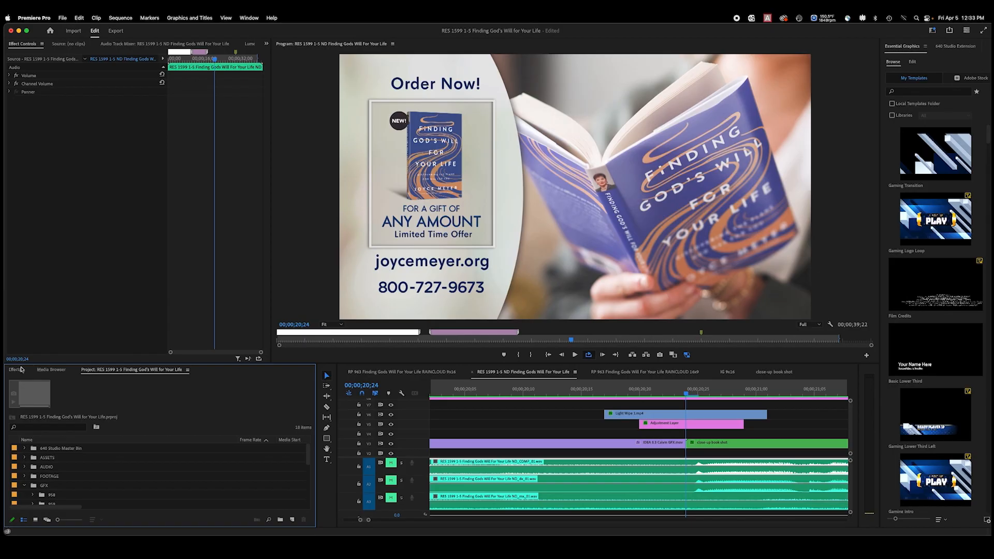
pyautogui.click(689, 425)
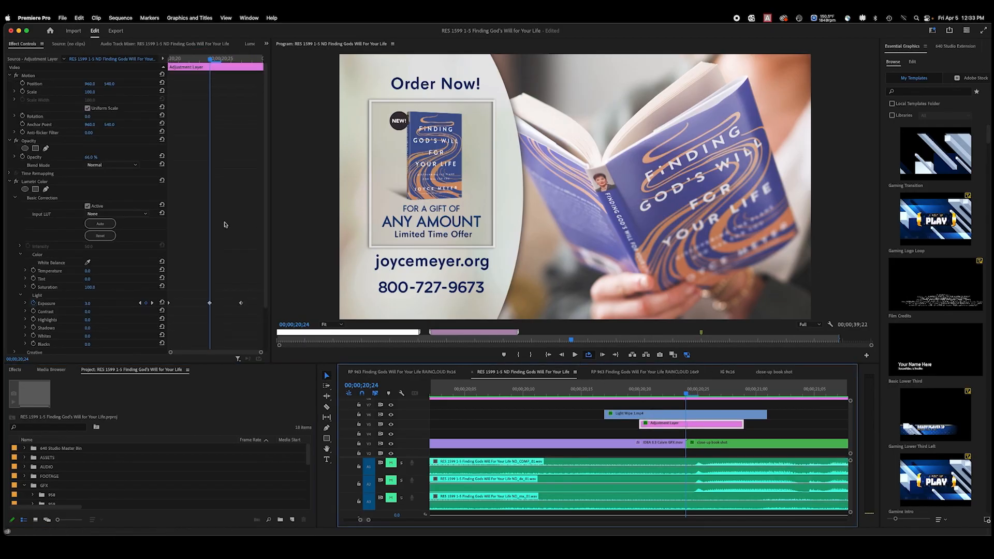
pyautogui.scroll(-3, 223, 288)
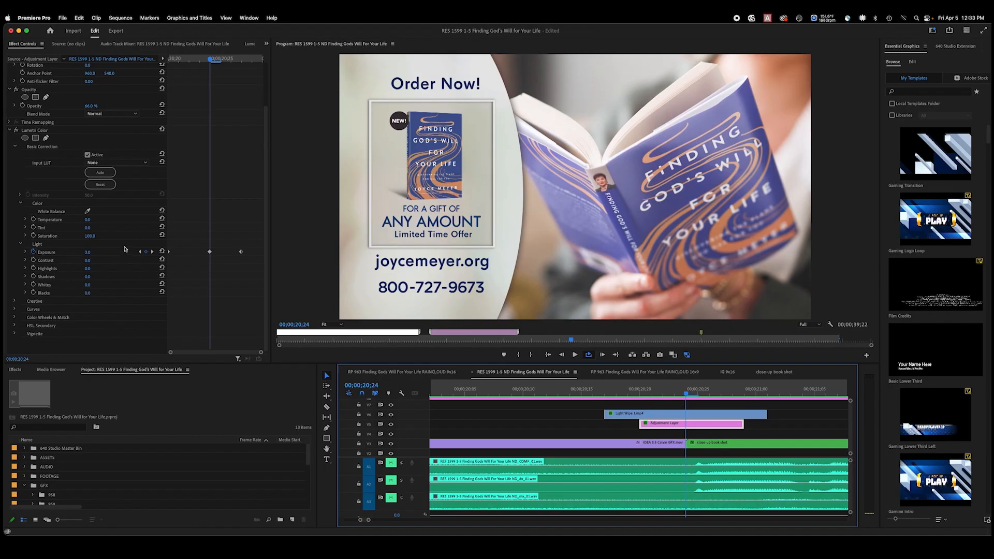
pyautogui.moveTo(89, 255); pyautogui.dragTo(98, 252)
pyautogui.press('super+z')
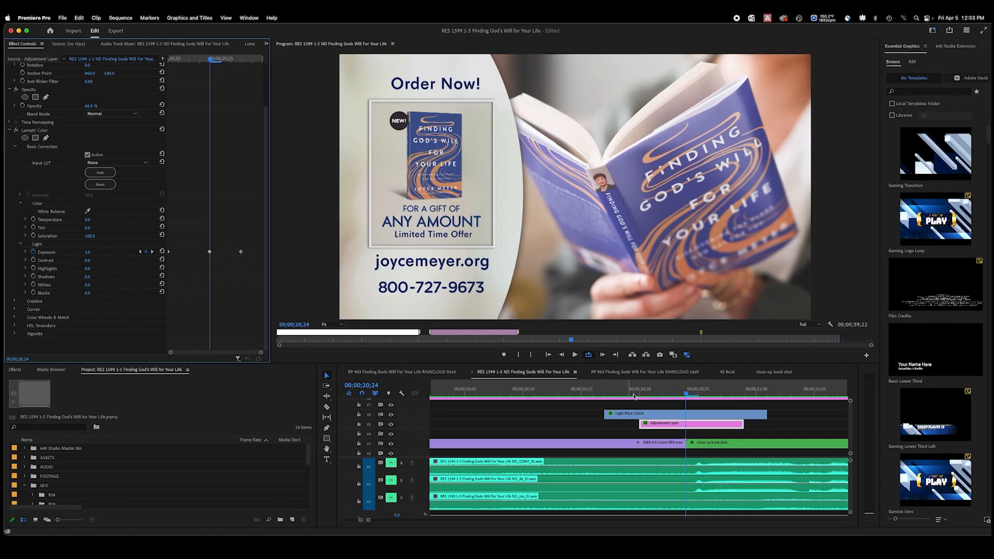
# Check the adjustment layer's Exposure keyframes at its start, near its end and at the cut at 00;00;20;24.
pyautogui.click(639, 394)
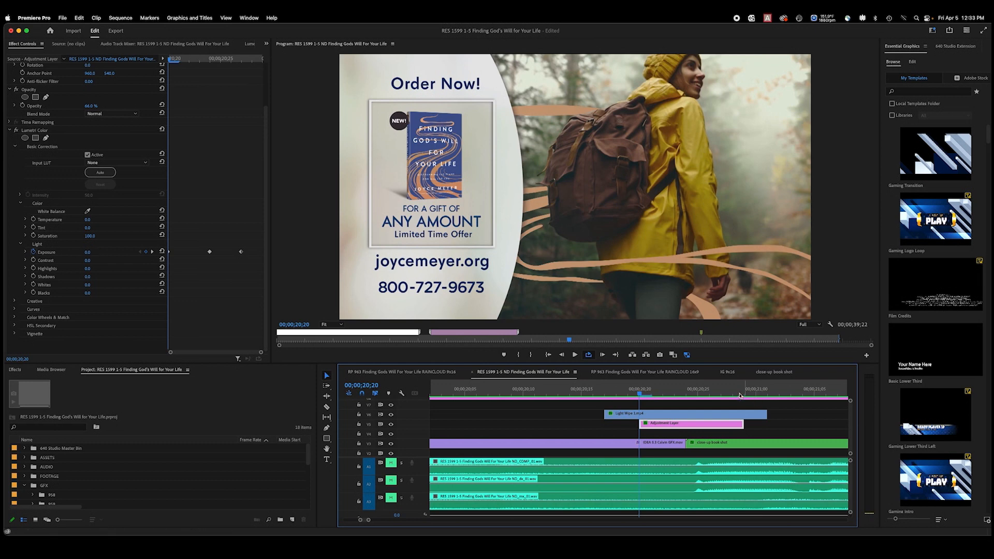
pyautogui.click(744, 394)
pyautogui.click(727, 423)
pyautogui.press('Left')
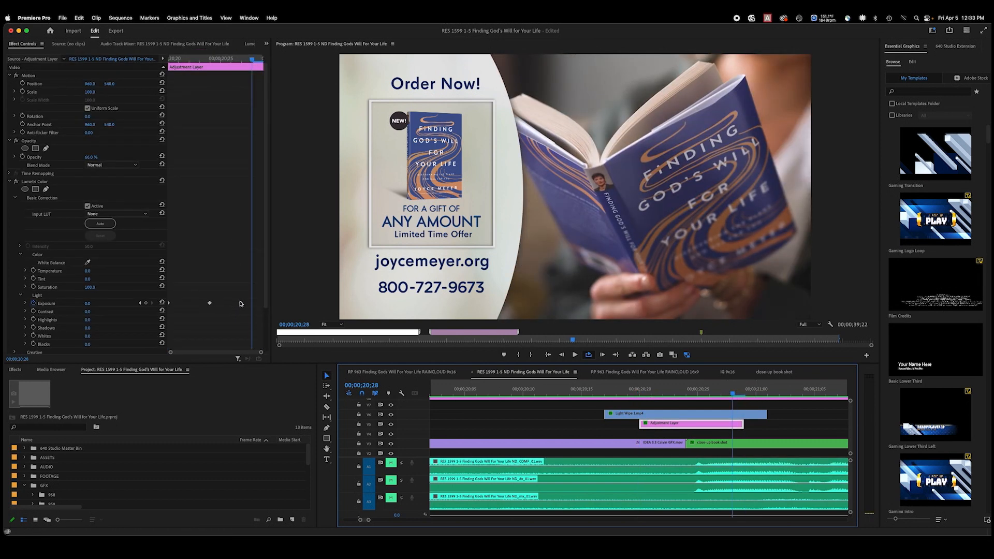
pyautogui.moveTo(669, 393)
pyautogui.mouseDown()
pyautogui.moveTo(632, 394)
pyautogui.moveTo(694, 390)
pyautogui.moveTo(668, 390)
pyautogui.moveTo(686, 389)
pyautogui.mouseUp()
pyautogui.click(667, 430)
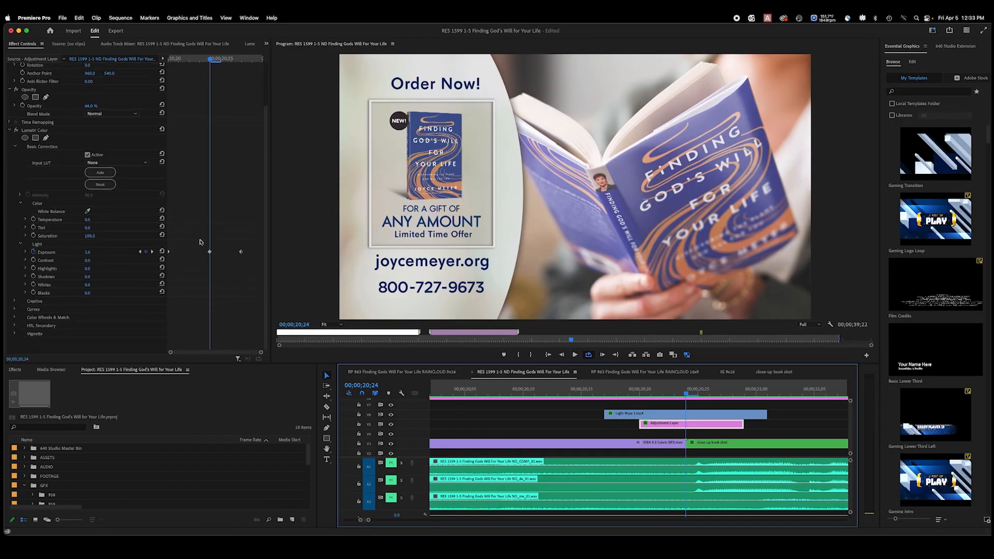
# Select the middle Exposure keyframe, try a different Exposure value at 00;00;20;24, and undo the change.
pyautogui.click(210, 253)
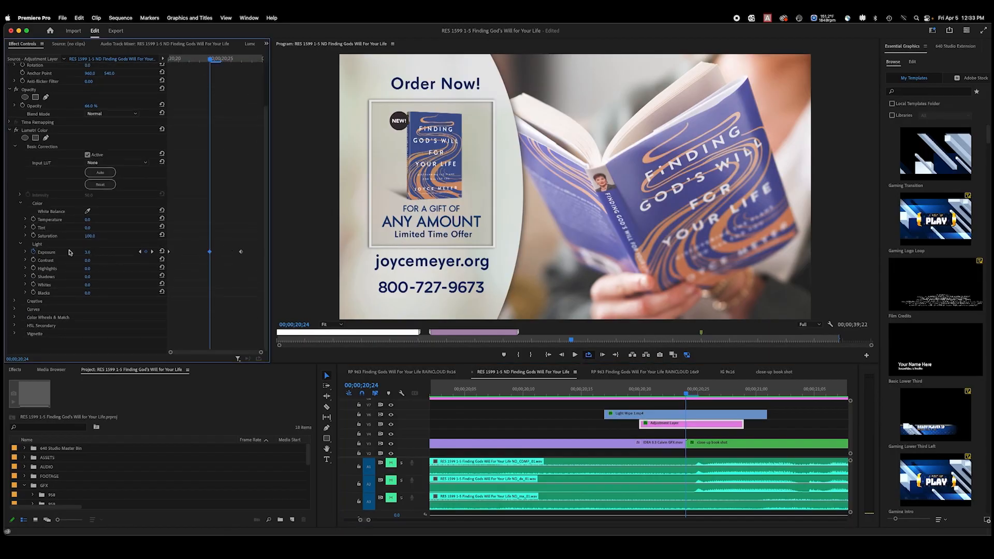
pyautogui.moveTo(83, 254); pyautogui.dragTo(119, 253)
pyautogui.press('super+z')
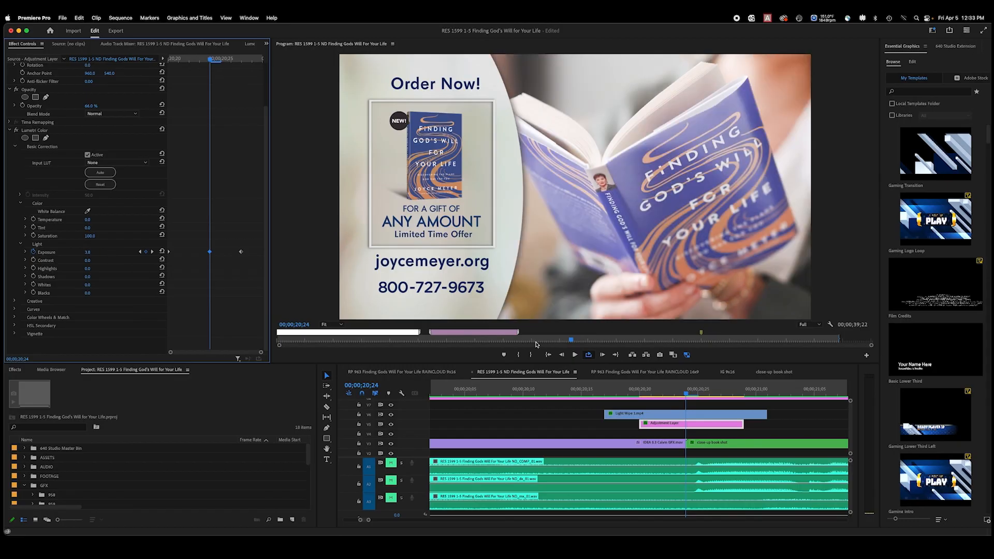
# Scrub the beginning of the backpacker transition and inspect the light wipe clip's Opacity keyframes at 00;00;20;18.
pyautogui.moveTo(688, 389); pyautogui.dragTo(610, 378)
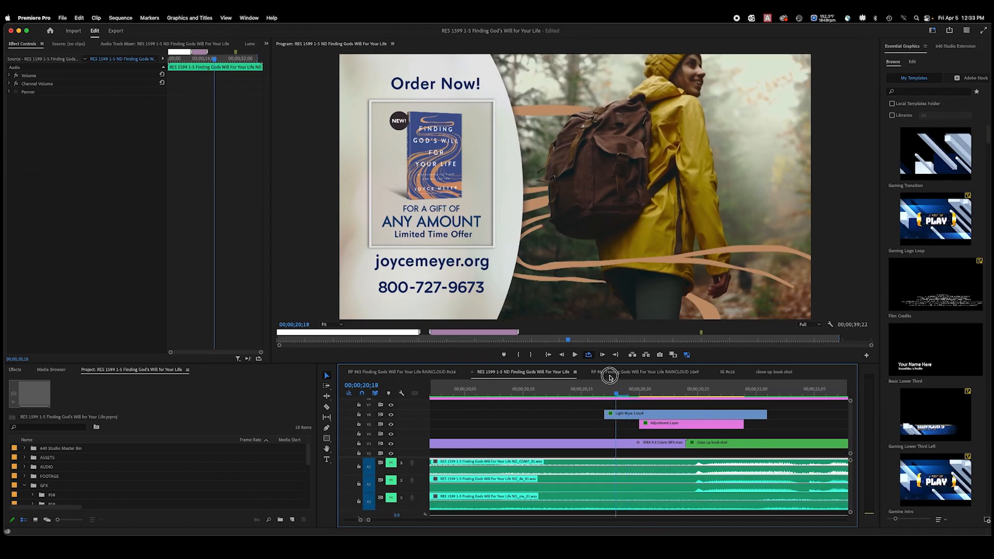
pyautogui.moveTo(621, 376); pyautogui.dragTo(640, 372)
pyautogui.press('-')
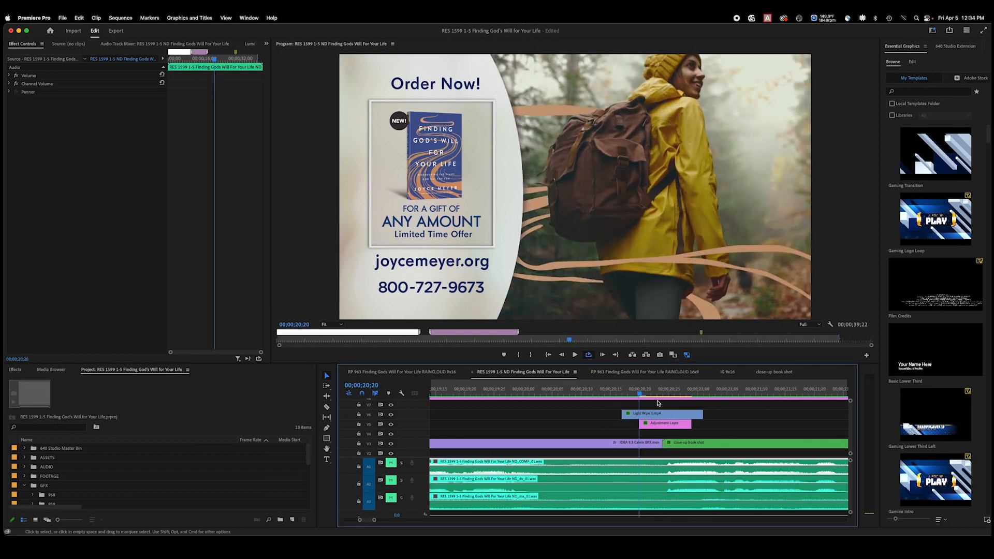
pyautogui.moveTo(652, 396); pyautogui.dragTo(628, 397)
pyautogui.click(666, 414)
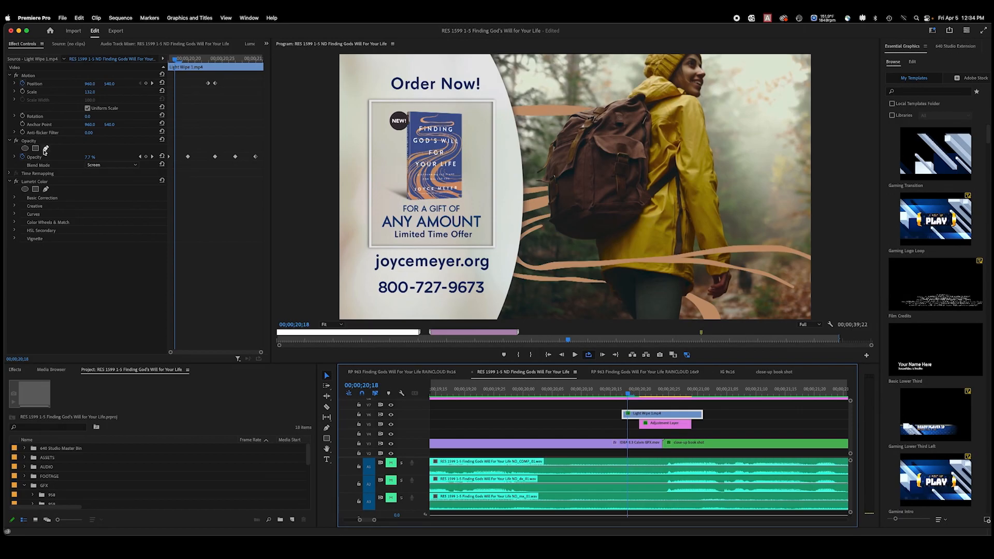
# Play the sequence from 00;00;20;11 through the close-up book shot up to the following light wipe.
pyautogui.moveTo(630, 394); pyautogui.dragTo(560, 402)
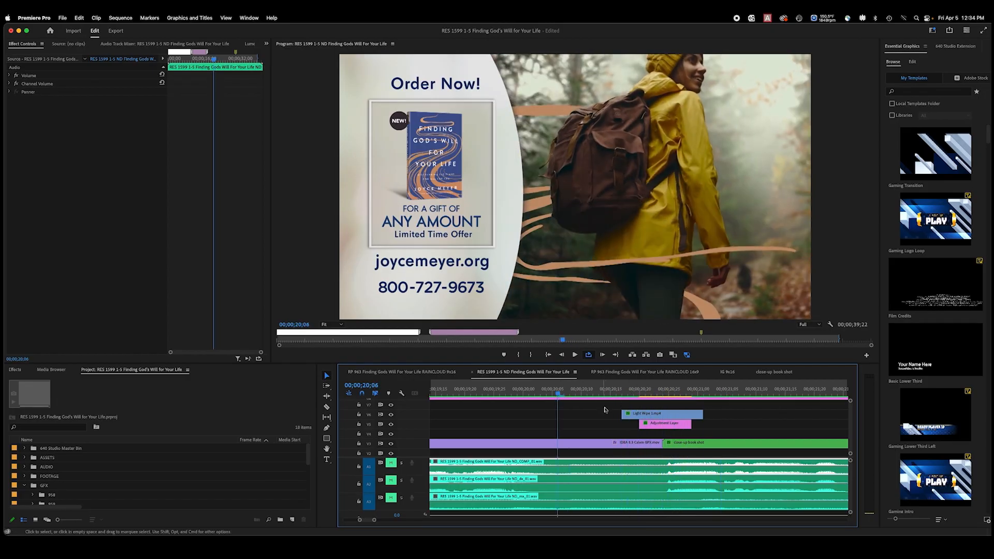
pyautogui.click(587, 396)
pyautogui.press('-')
pyautogui.press('-')
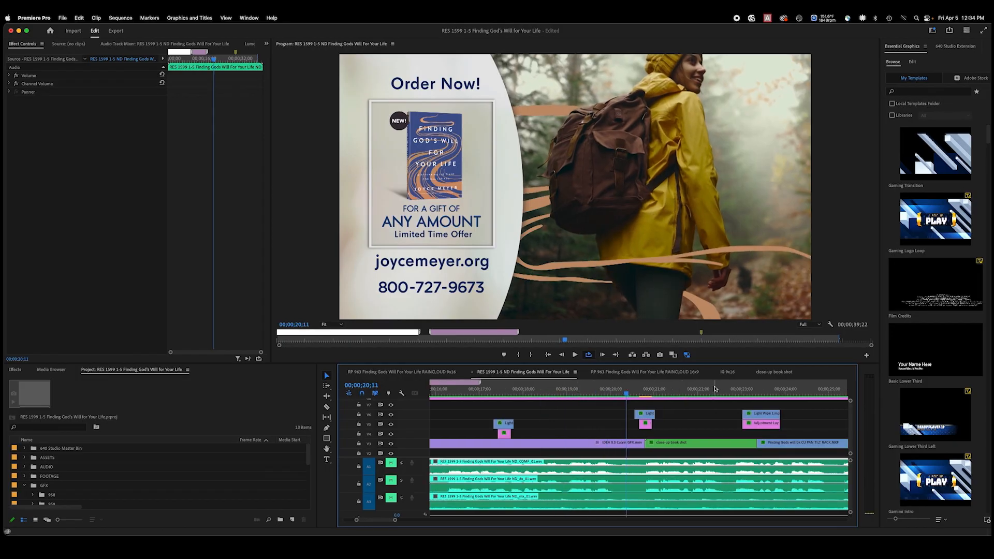
pyautogui.press('space')
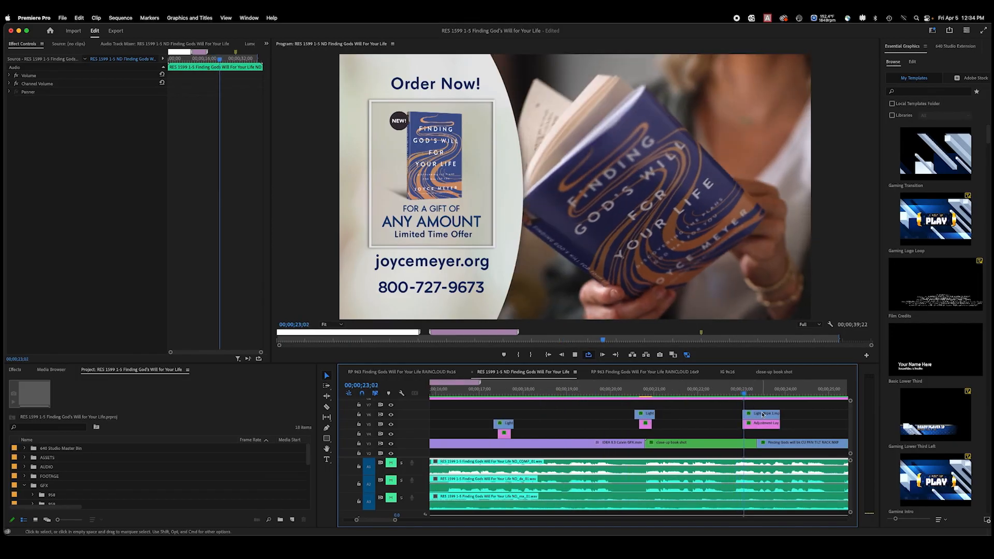
# Play the light wipe transition from the close-up book shot into the standing book shot.
pyautogui.press('=')
pyautogui.click(526, 389)
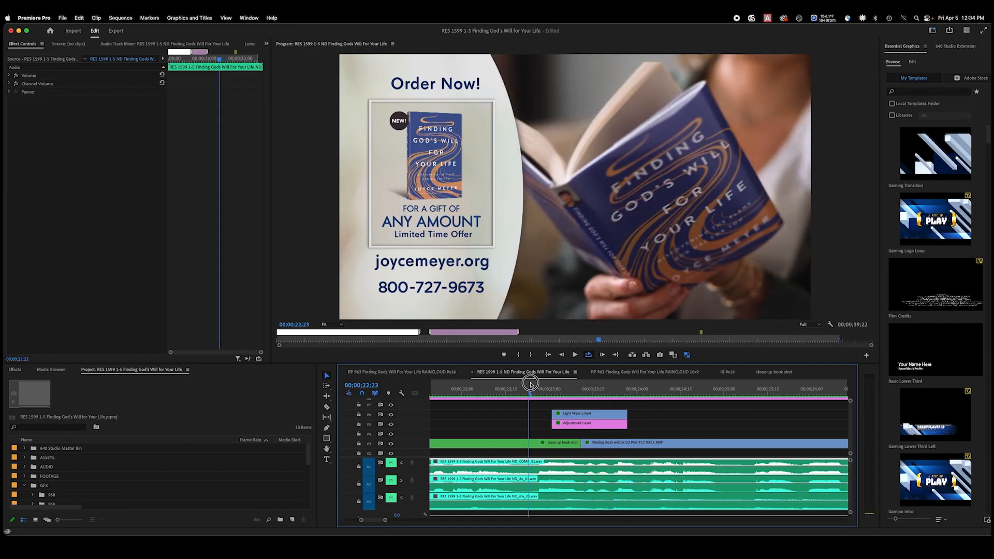
pyautogui.press('-')
pyautogui.press('space')
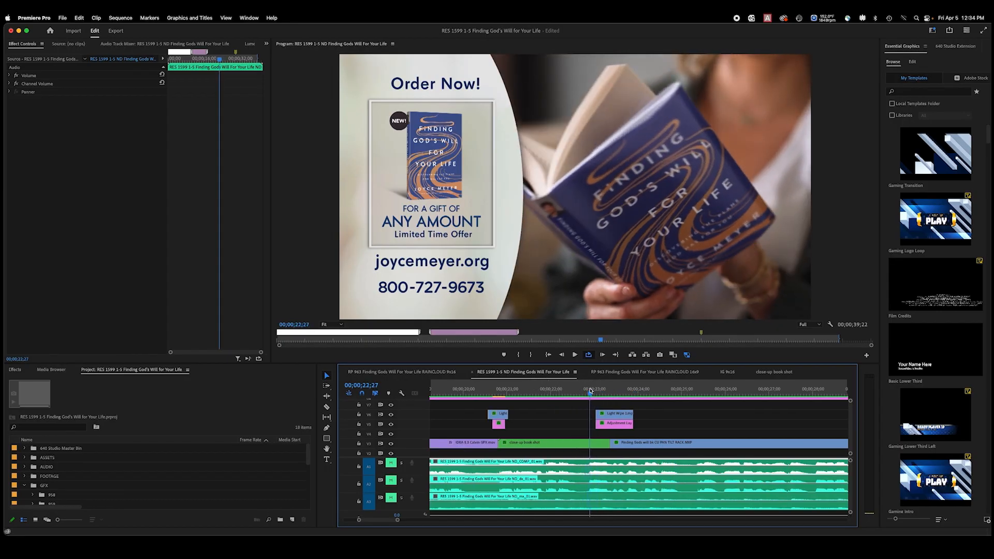
pyautogui.press('space')
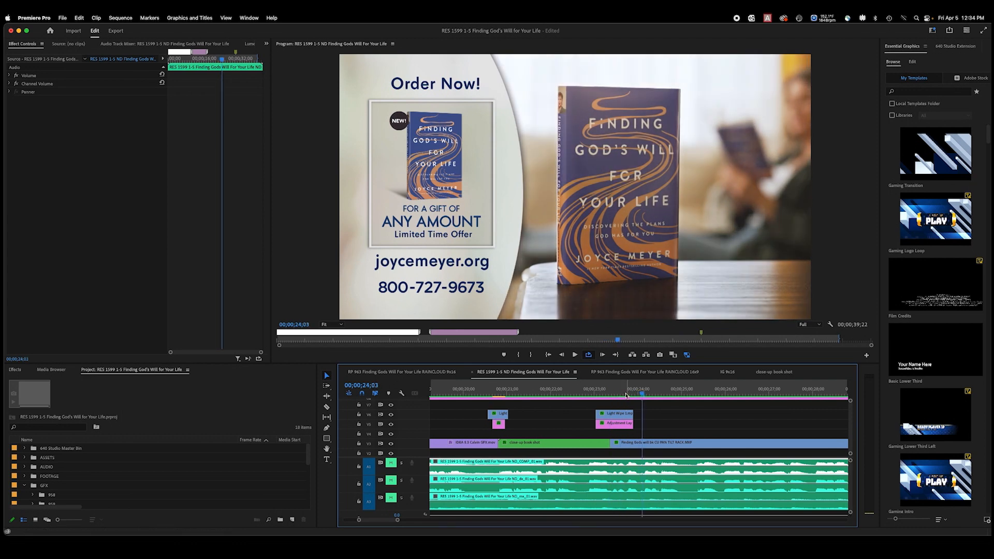
# Select the adjustment layer over the cut into the standing book shot and inspect its Exposure keyframes.
pyautogui.click(592, 397)
pyautogui.moveTo(592, 397); pyautogui.dragTo(610, 395)
pyautogui.click(612, 424)
pyautogui.press('=')
pyautogui.press('=')
pyautogui.press('=')
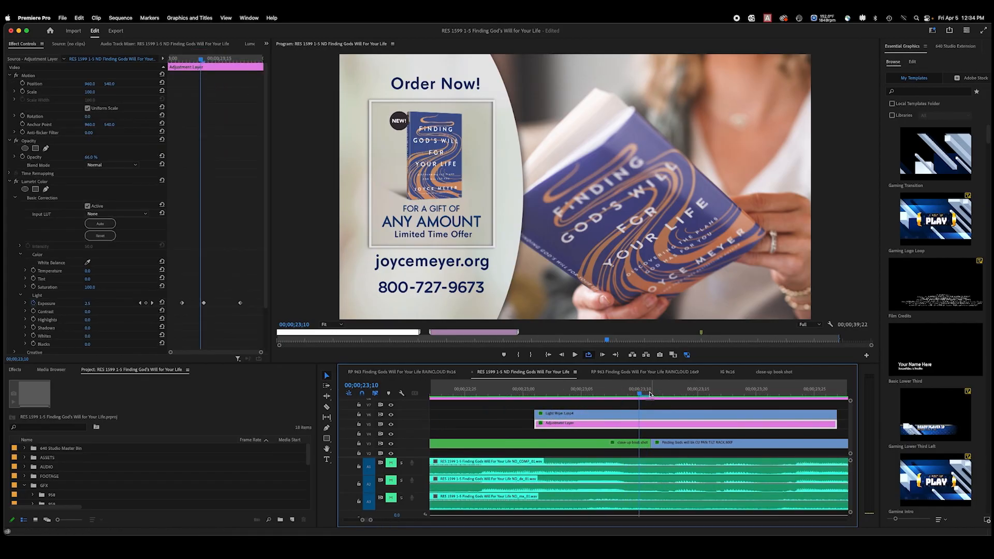
# Scrub across the cut between the close-up and standing book shots to review the brightening.
pyautogui.click(650, 395)
pyautogui.moveTo(556, 397); pyautogui.dragTo(630, 399)
pyautogui.press('-')
pyautogui.press('-')
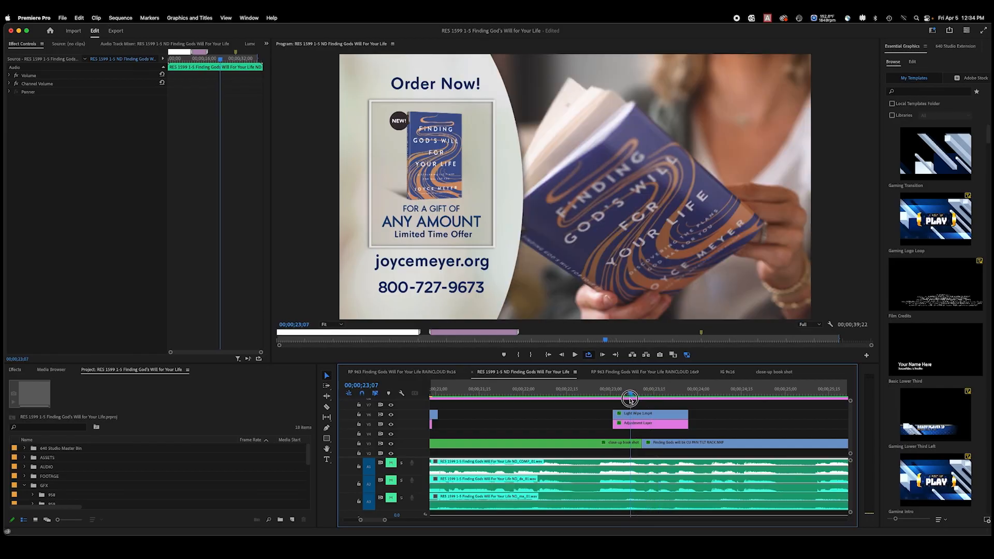
# Toggle the light wipe track's visibility, scrub across the cut with it hidden, and show the track again.
pyautogui.click(392, 416)
pyautogui.click(392, 416)
pyautogui.click(392, 417)
pyautogui.click(392, 417)
pyautogui.click(392, 416)
pyautogui.click(629, 395)
pyautogui.moveTo(602, 396); pyautogui.dragTo(647, 398)
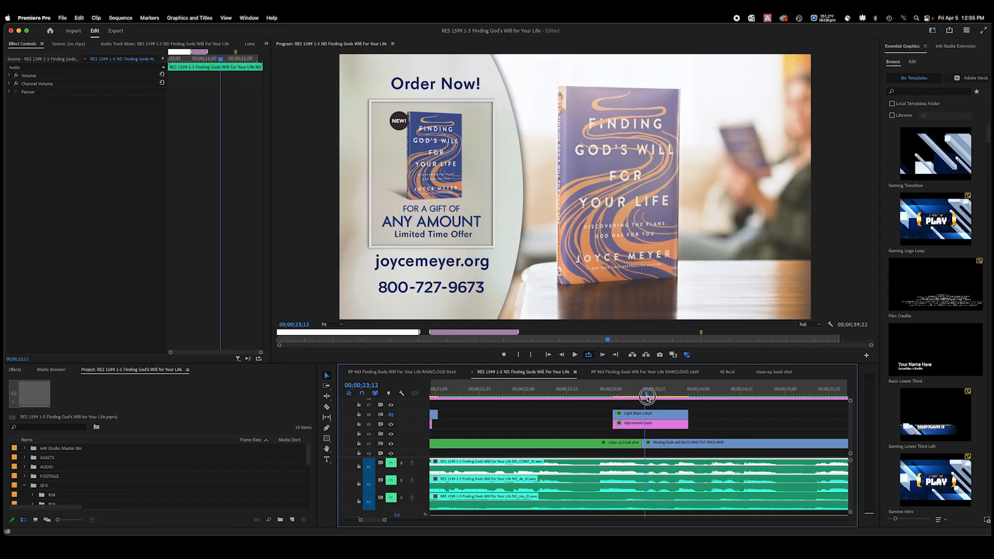
pyautogui.click(391, 415)
# Select the light wipe over the standing book shot and inspect its Position and Opacity keyframes at 00;00;23;11.
pyautogui.moveTo(647, 394)
pyautogui.mouseDown()
pyautogui.moveTo(620, 391)
pyautogui.moveTo(651, 391)
pyautogui.mouseUp()
pyautogui.press('=')
pyautogui.press('=')
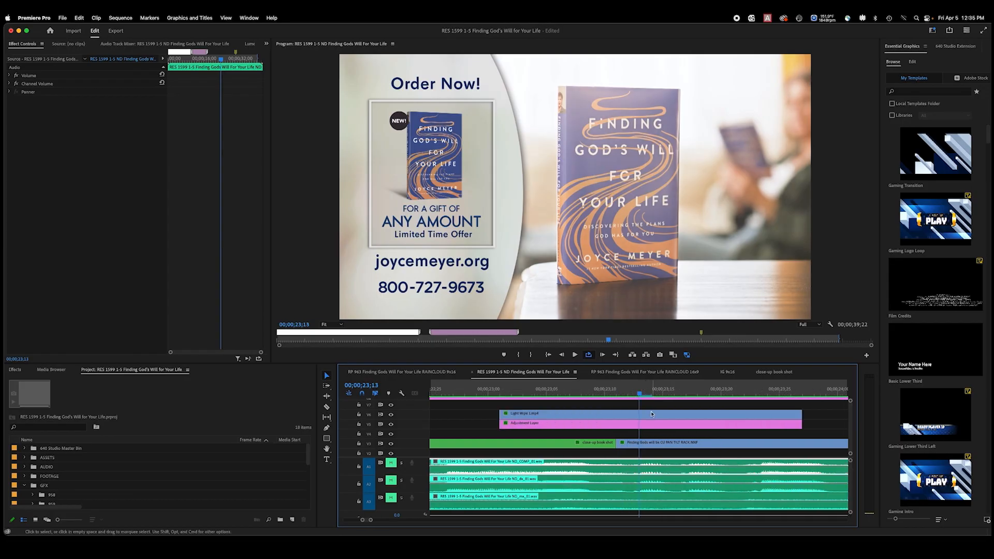
pyautogui.click(644, 414)
pyautogui.moveTo(639, 394); pyautogui.dragTo(618, 397)
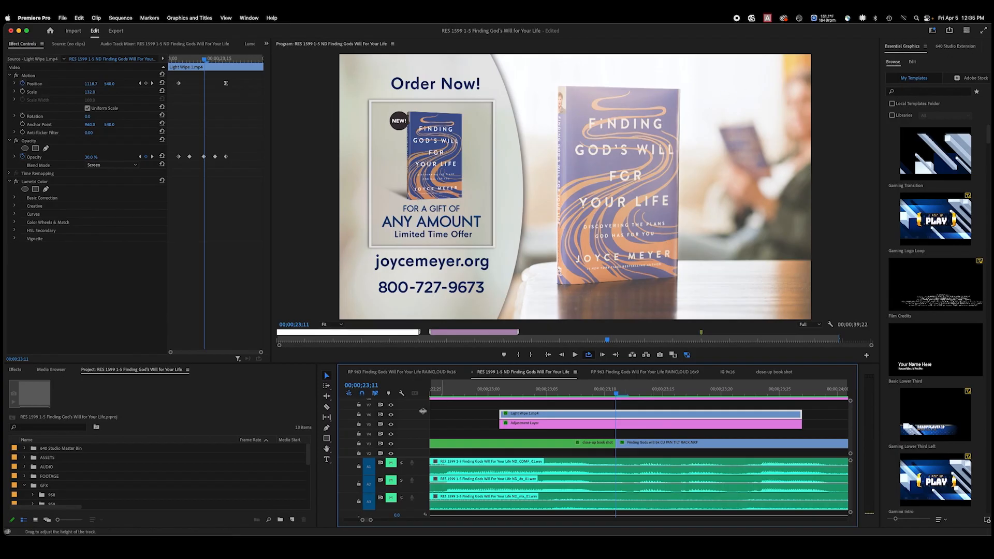
# Hide and show the light wipe track at 00;00;23;11 to compare the cut with and without it.
pyautogui.click(391, 415)
pyautogui.click(391, 415)
pyautogui.click(391, 415)
pyautogui.click(391, 415)
pyautogui.click(392, 416)
pyautogui.click(391, 416)
pyautogui.moveTo(629, 398)
pyautogui.mouseDown()
pyautogui.moveTo(750, 389)
pyautogui.moveTo(575, 387)
pyautogui.moveTo(642, 391)
pyautogui.mouseUp()
# Try shortening the end of the standing book shot and moving the light wipe over the gap after it.
pyautogui.press('-')
pyautogui.press('-')
pyautogui.press('-')
pyautogui.press('-')
pyautogui.press('-')
pyautogui.press('-')
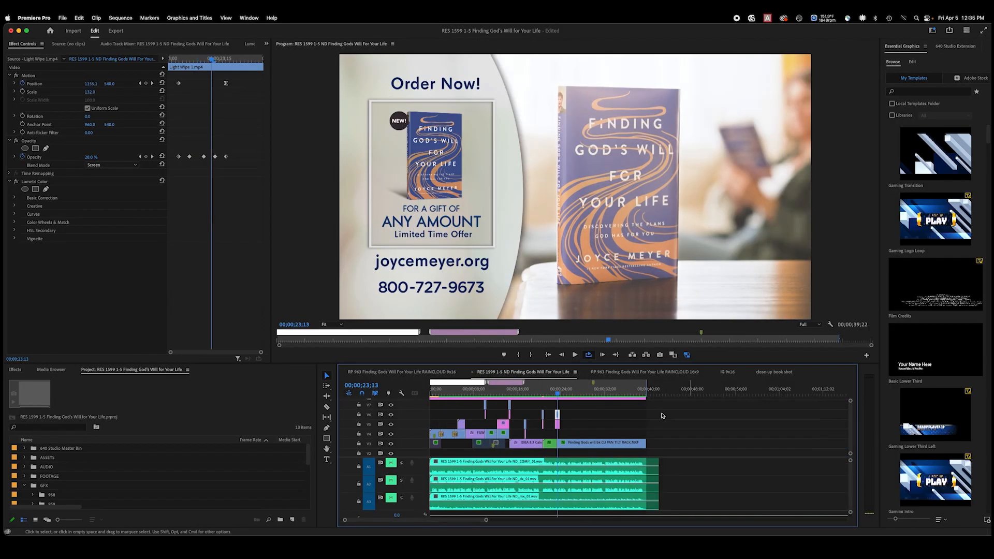
pyautogui.moveTo(642, 442); pyautogui.dragTo(617, 442)
pyautogui.moveTo(558, 415); pyautogui.dragTo(633, 394)
pyautogui.press('=')
pyautogui.press('=')
pyautogui.press('=')
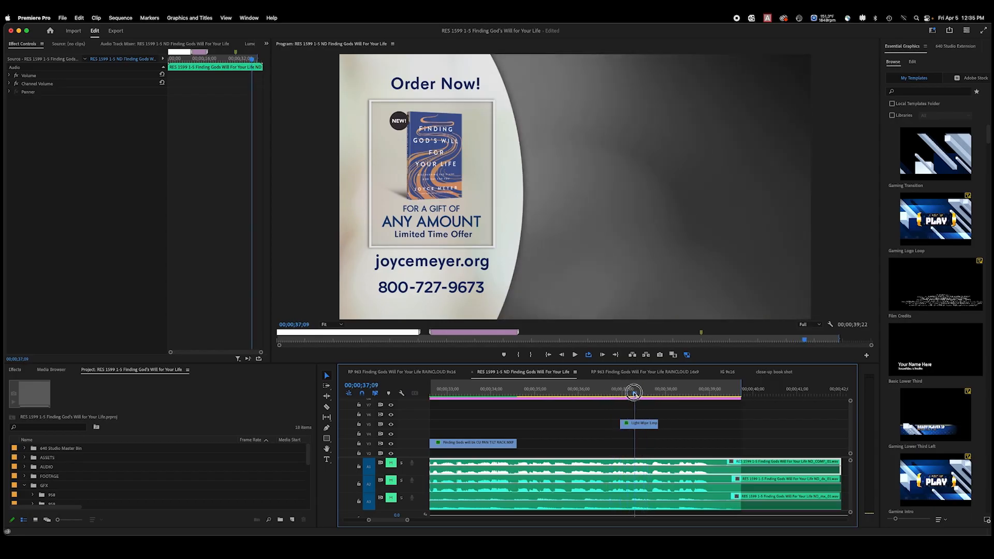
# Undo the trim of the standing book shot and the light wipe move.
pyautogui.press('super+z')
pyautogui.press('super+z')
pyautogui.press('super+z')
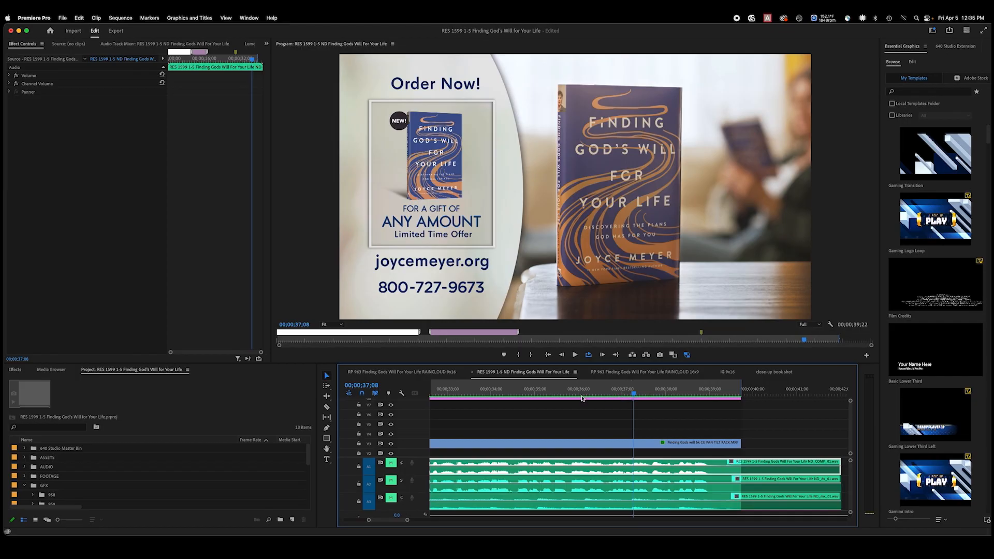
# Return to the book transitions and review the sequence around the backpacker shot at 00;00;20;12.
pyautogui.press('\\')
pyautogui.moveTo(582, 393); pyautogui.dragTo(558, 392)
pyautogui.press('=')
pyautogui.press('=')
pyautogui.press('=')
pyautogui.press('=')
pyautogui.moveTo(632, 394); pyautogui.dragTo(507, 388)
pyautogui.hotkey('shift', 'k')
pyautogui.press('-')
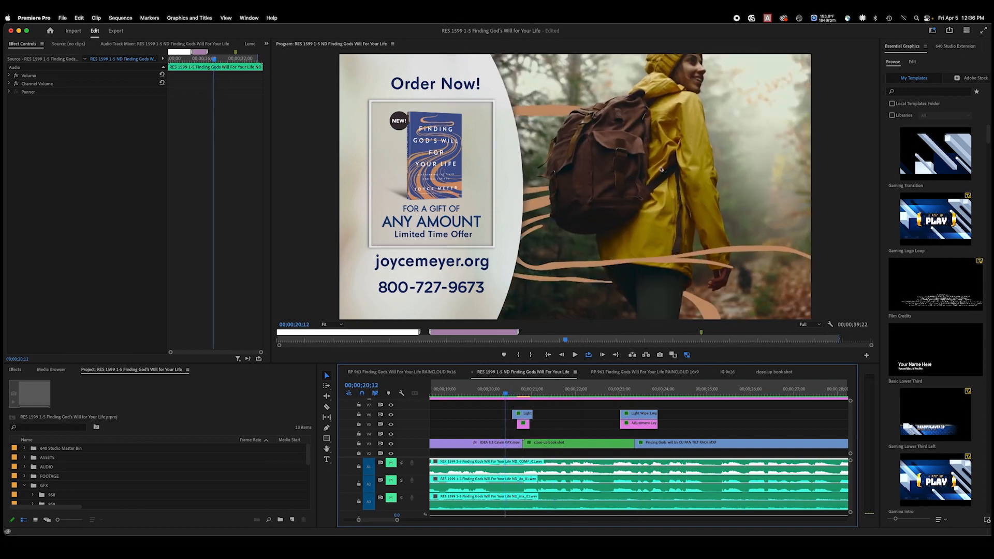
# Scrub from the backpacker shot to the cut into the standing book shot at 00;00;23;11.
pyautogui.click(651, 184)
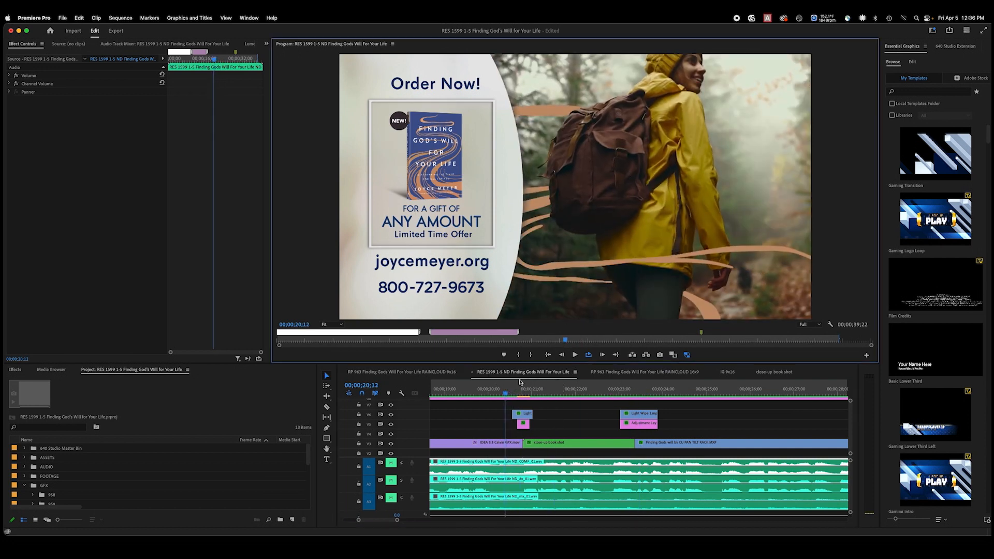
pyautogui.moveTo(510, 394); pyautogui.dragTo(631, 397)
pyautogui.press('=')
pyautogui.press('=')
pyautogui.click(650, 391)
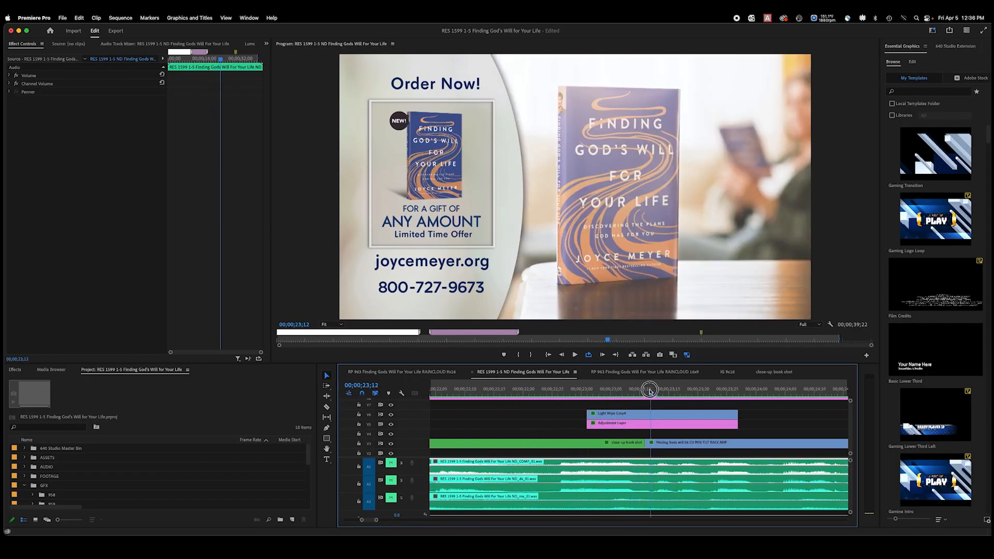
pyautogui.moveTo(644, 391)
pyautogui.mouseDown()
pyautogui.moveTo(613, 398)
pyautogui.moveTo(697, 398)
pyautogui.moveTo(599, 402)
pyautogui.moveTo(644, 403)
pyautogui.mouseUp()
pyautogui.press('-')
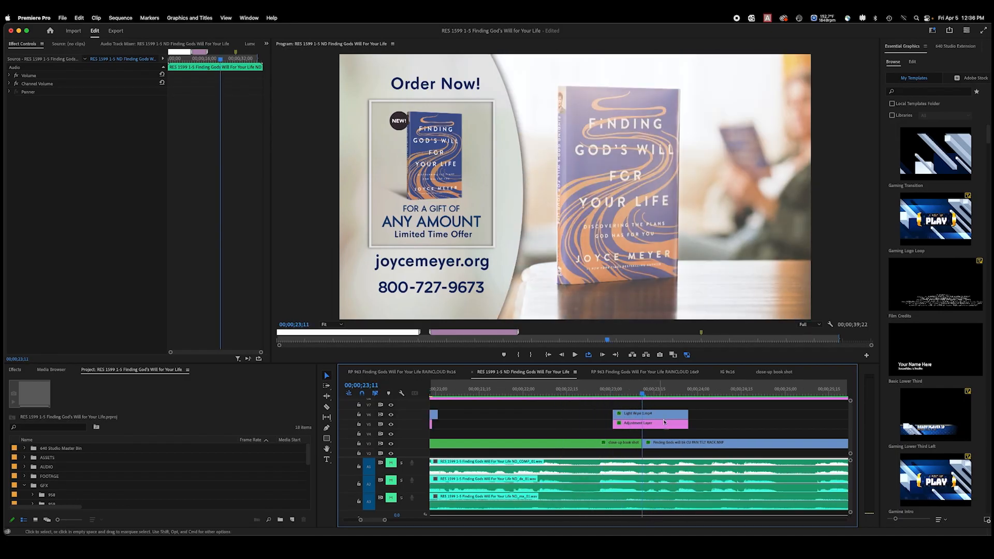
# Delete the adjustment layer under the light wipe at the cut into the standing book shot.
pyautogui.click(665, 424)
pyautogui.press('-')
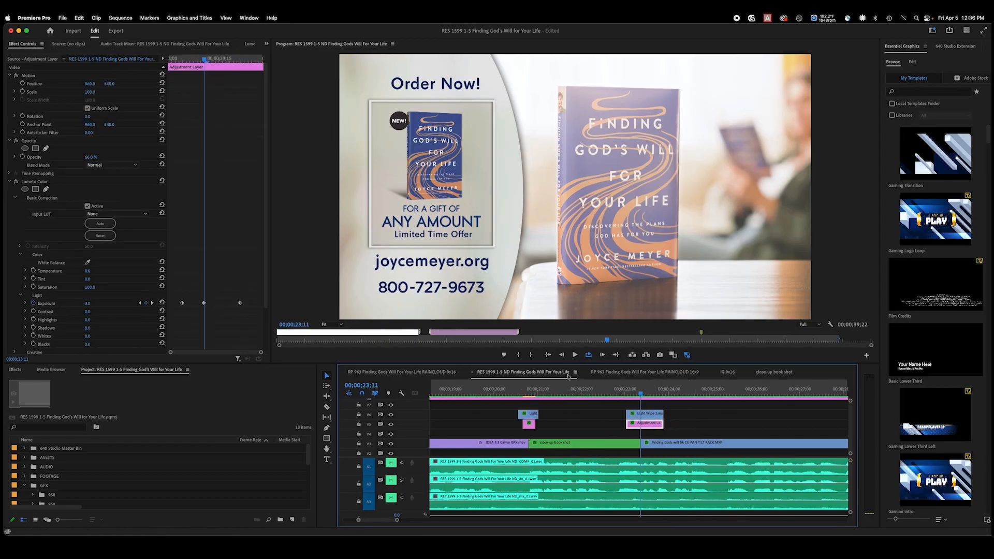
pyautogui.click(698, 423)
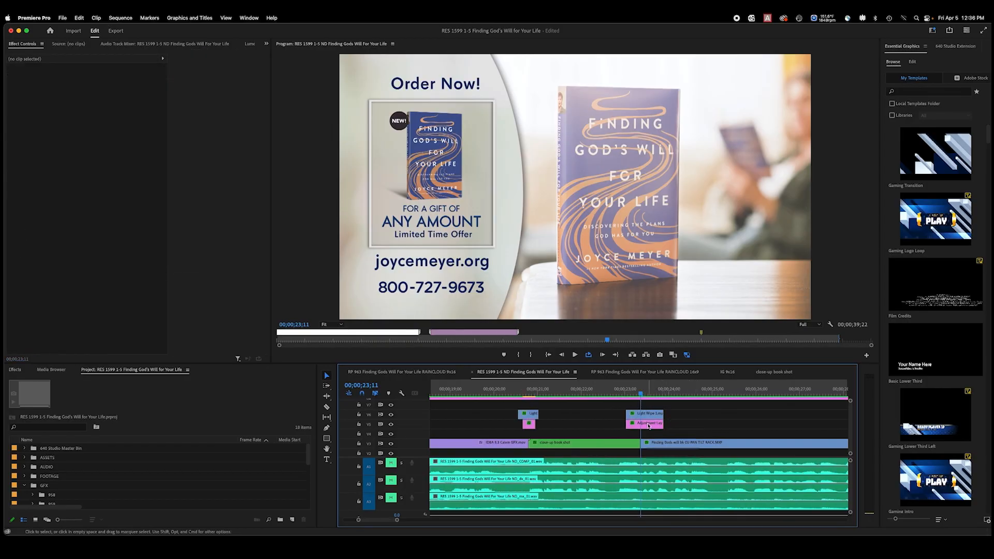
pyautogui.click(649, 424)
pyautogui.press('Delete')
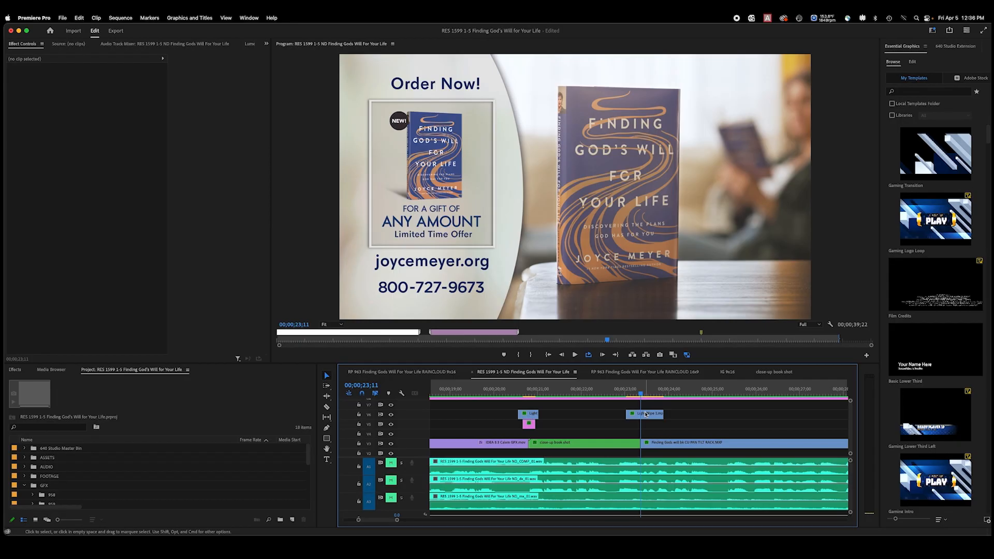
# Create a 1920 × 1080, 29.97 fps adjustment layer in the project and place it under the second light wipe, aligned to its start.
pyautogui.scroll(-3, 51, 457)
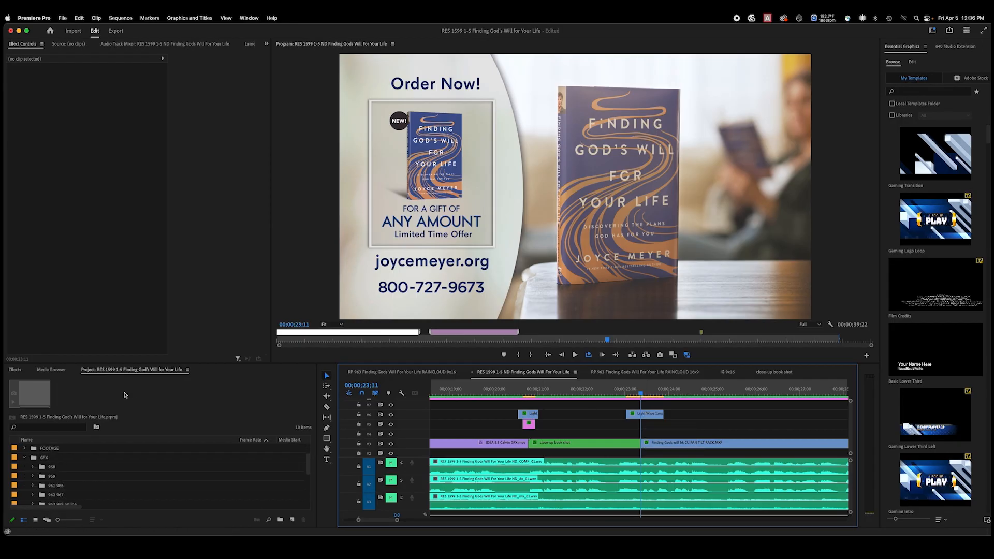
pyautogui.moveTo(141, 363); pyautogui.dragTo(160, 292)
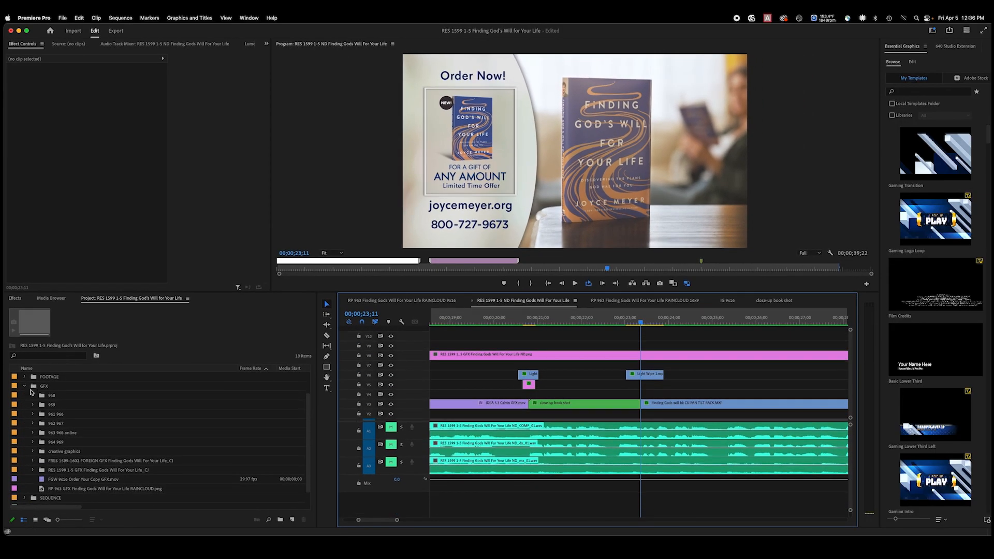
pyautogui.click(25, 388)
pyautogui.rightClick(56, 456)
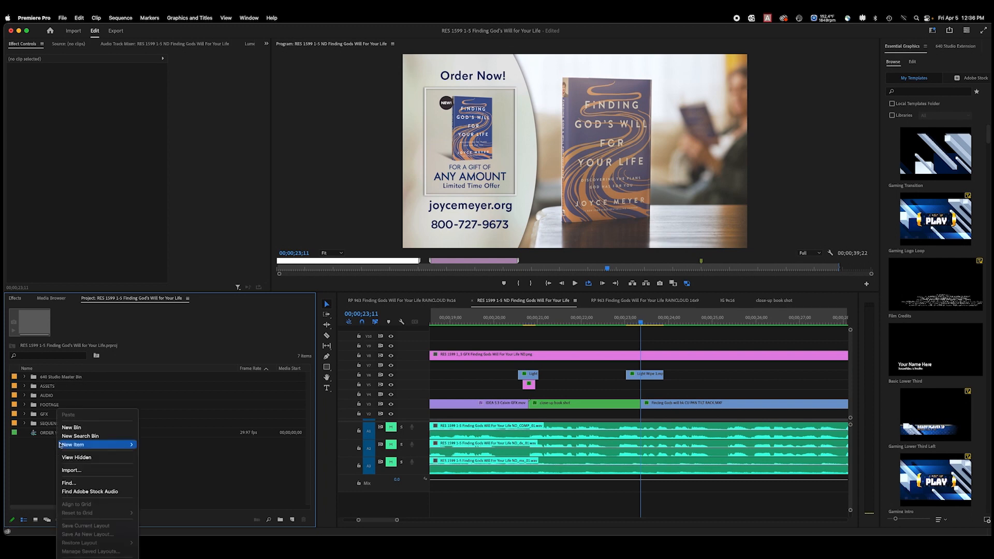
pyautogui.moveTo(84, 444)
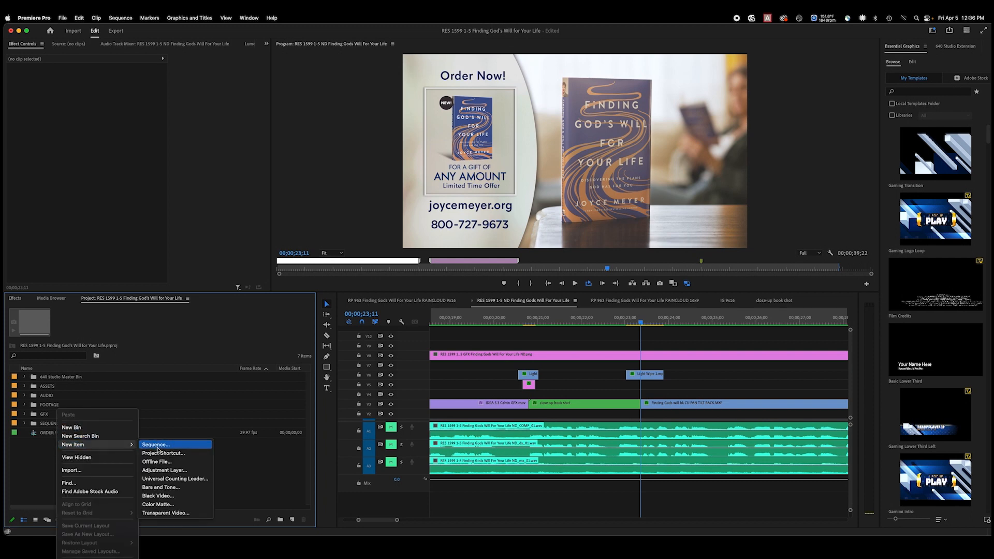
pyautogui.click(165, 470)
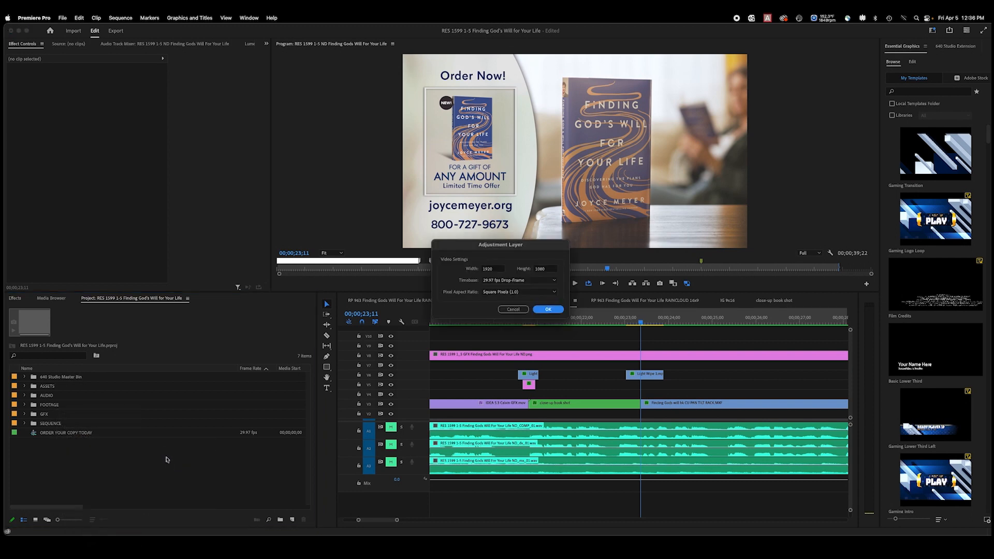
pyautogui.click(536, 310)
pyautogui.moveTo(58, 389); pyautogui.dragTo(627, 389)
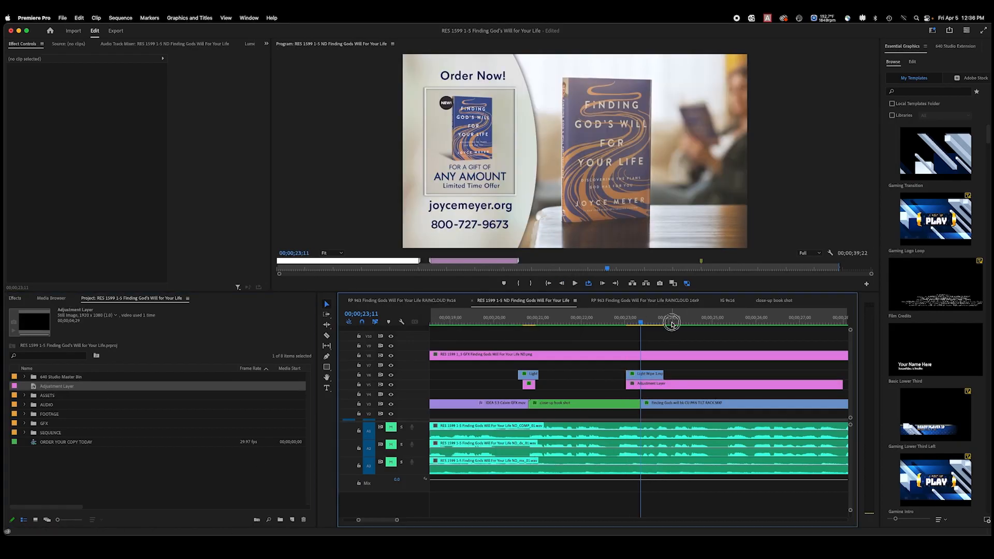
# Trim the new adjustment layer under the second light wipe so that it ends together with the light wipe.
pyautogui.click(694, 388)
pyautogui.press('super+k')
pyautogui.click(687, 386)
pyautogui.press('Delete')
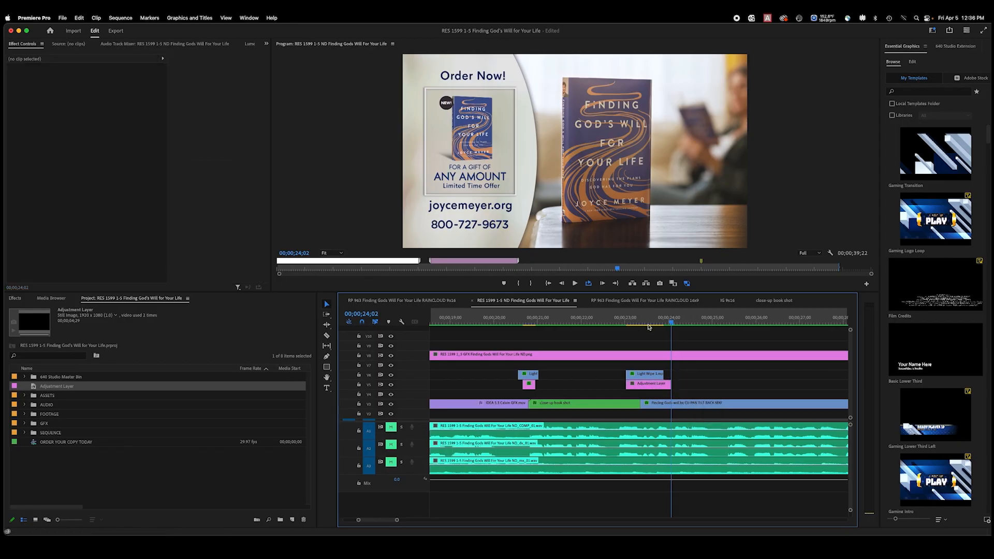
pyautogui.click(641, 320)
pyautogui.press('=')
pyautogui.moveTo(696, 385); pyautogui.dragTo(686, 385)
pyautogui.click(639, 385)
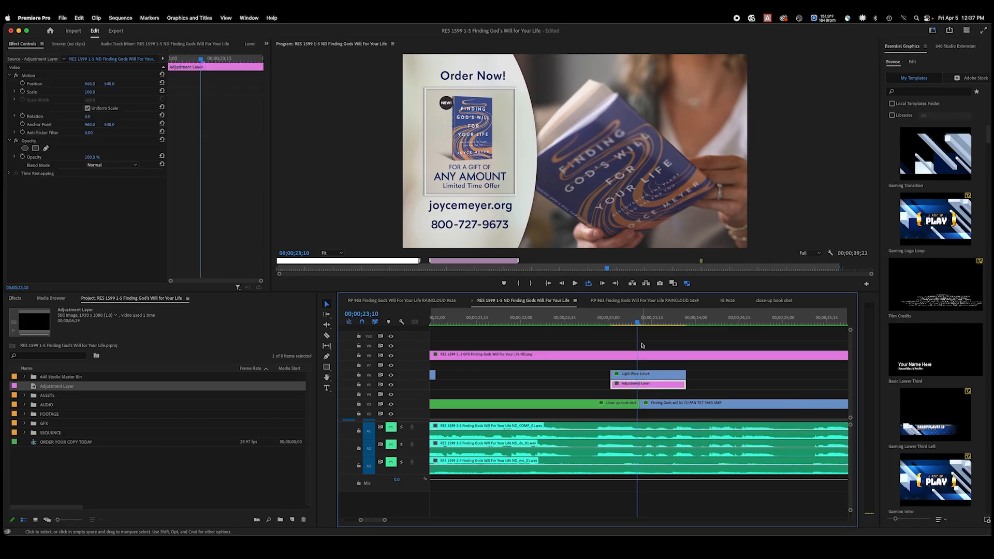
# Park the playhead on the cut at 00;00;23;11 and apply the Lumetri Color effect to the adjustment layer.
pyautogui.click(642, 320)
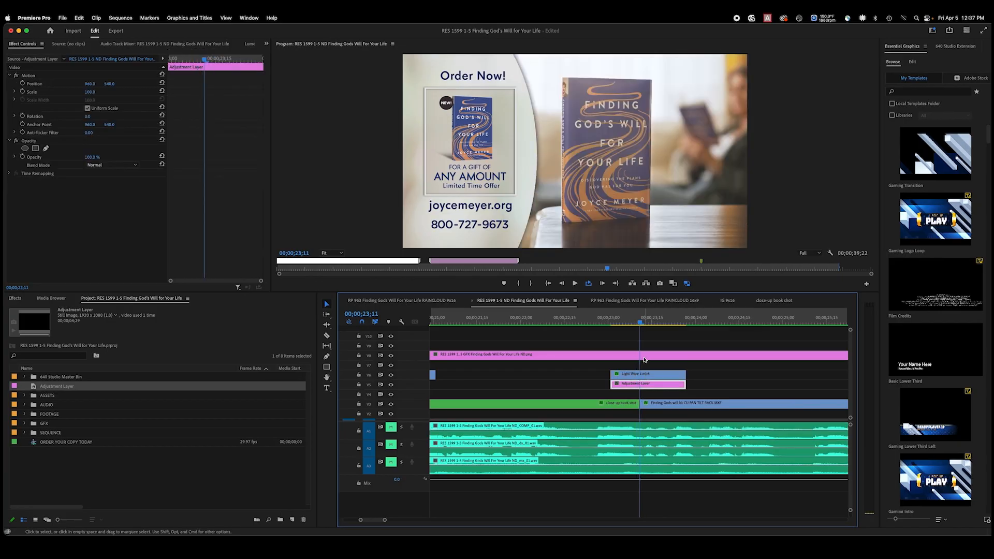
pyautogui.press('=')
pyautogui.click(653, 395)
pyautogui.click(652, 385)
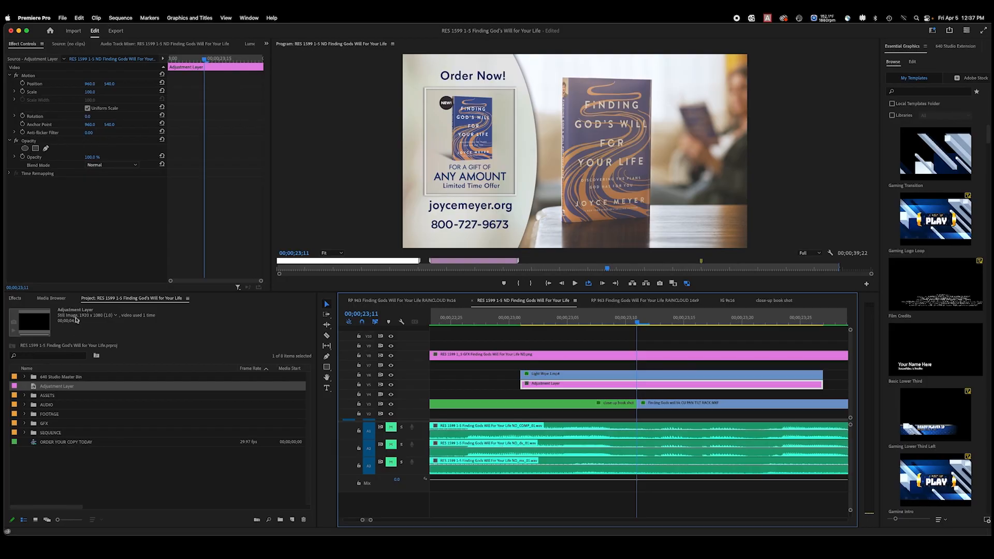
pyautogui.click(15, 298)
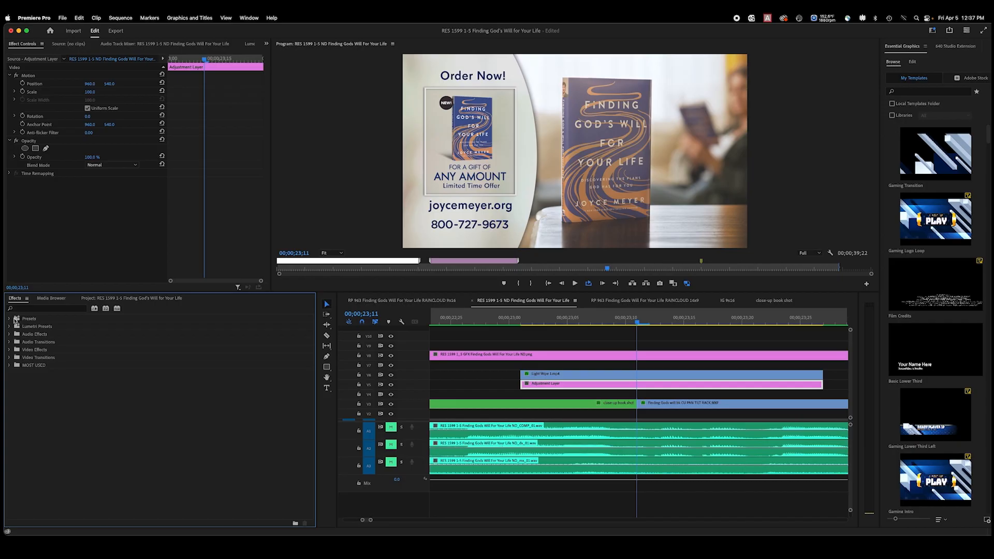
pyautogui.click(9, 365)
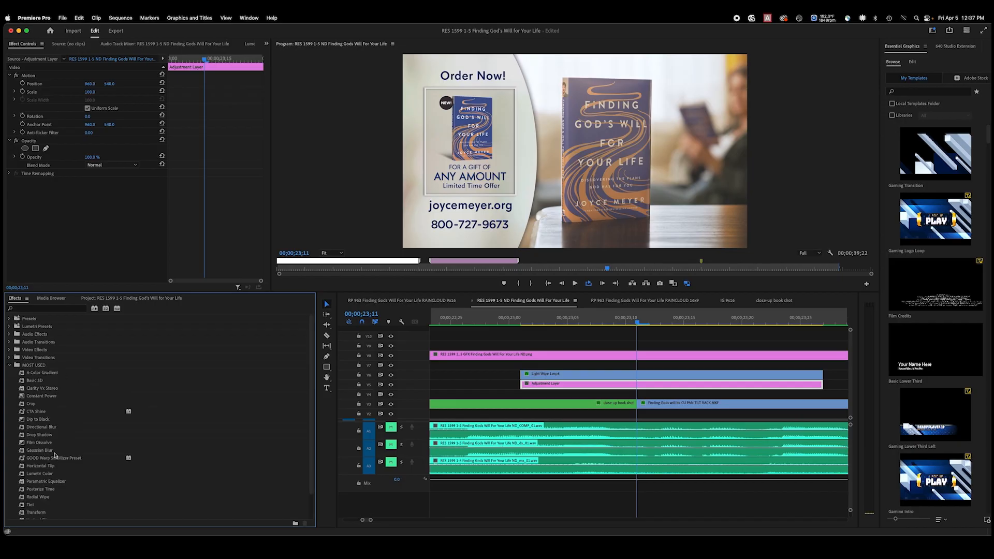
pyautogui.click(39, 475)
pyautogui.moveTo(40, 476); pyautogui.dragTo(54, 223)
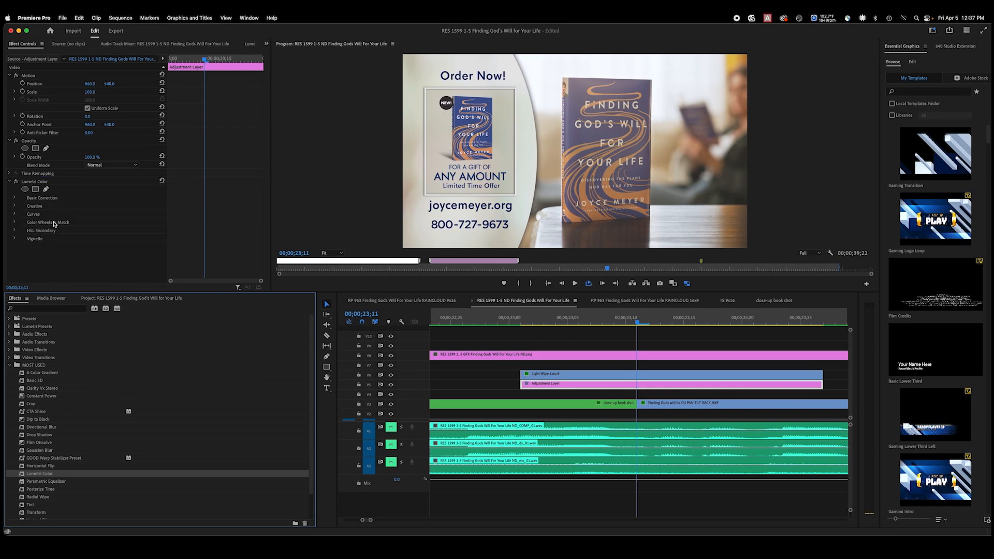
# Set the adjustment layer's Lumetri Exposure to 3.0 and keyframe it at the cut.
pyautogui.click(14, 198)
pyautogui.scroll(-5, 47, 228)
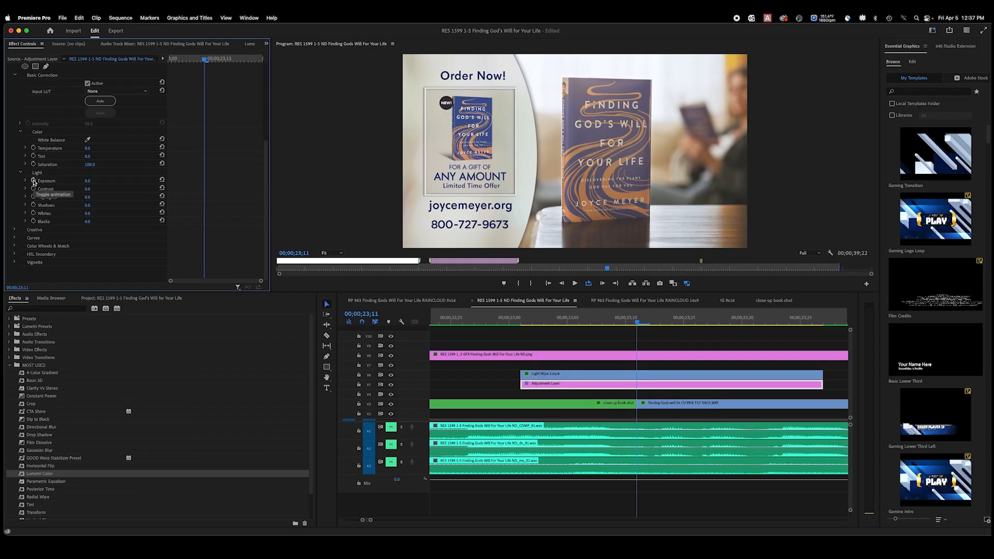
pyautogui.click(89, 180)
pyautogui.press('Return')
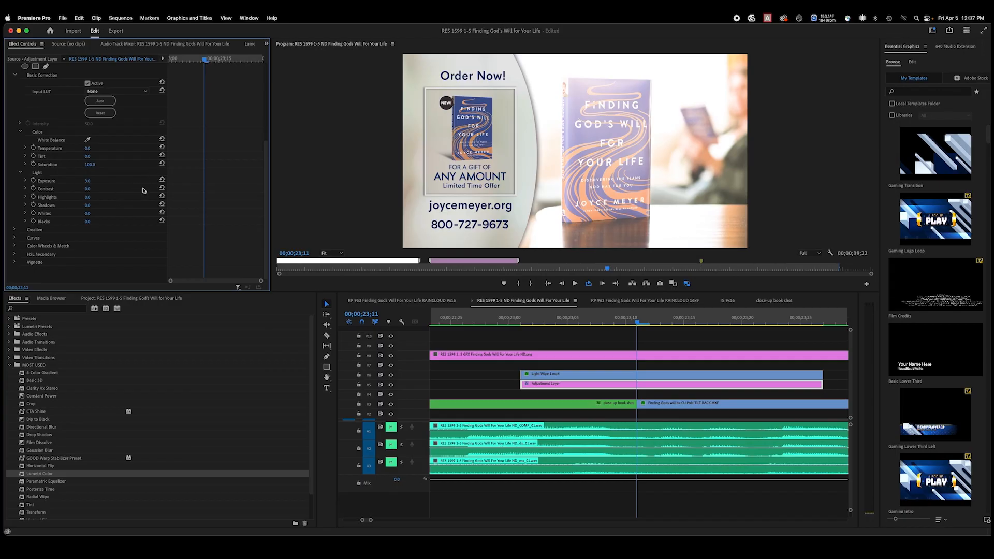
pyautogui.click(33, 180)
# Add Exposure keyframes of 0 at the adjustment layer's start, 00;00;23;01, and near its end, 00;00;23;26.
pyautogui.click(520, 320)
pyautogui.click(89, 181)
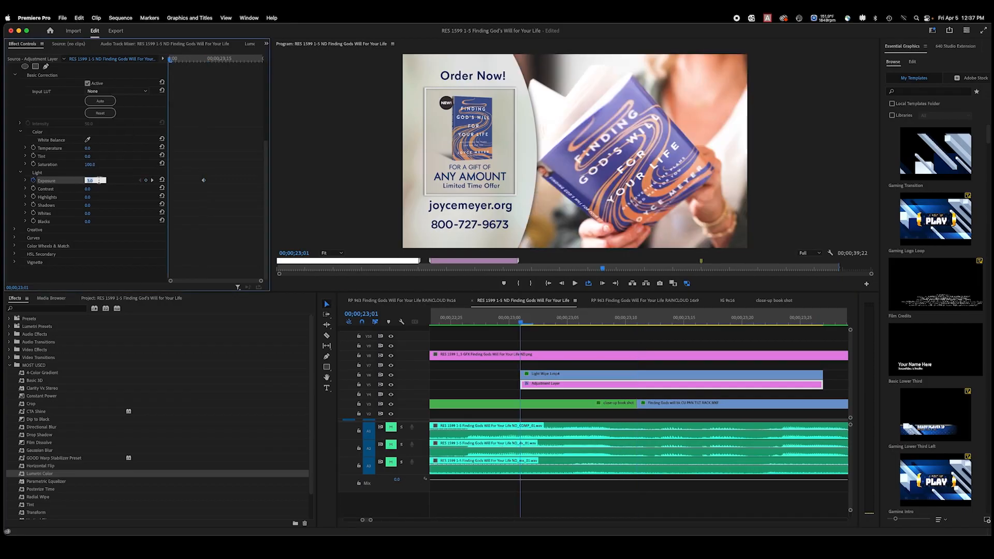
pyautogui.write('0')
pyautogui.press('Return')
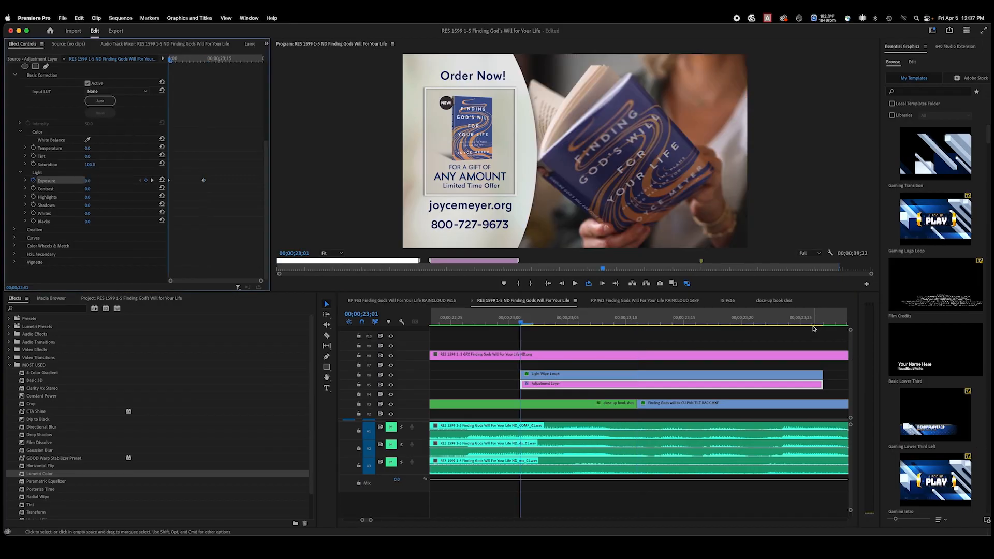
pyautogui.click(812, 324)
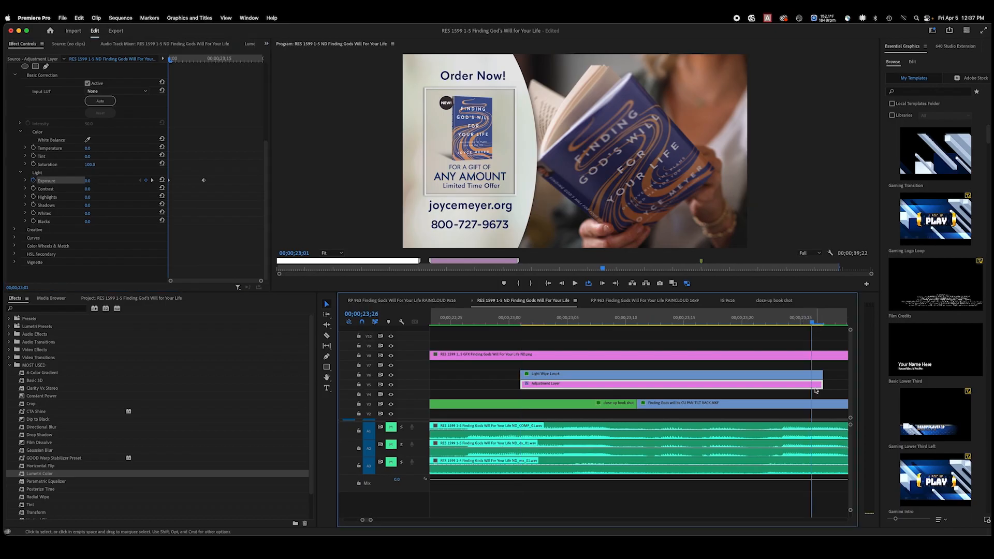
pyautogui.click(88, 181)
pyautogui.write('0')
pyautogui.press('Return')
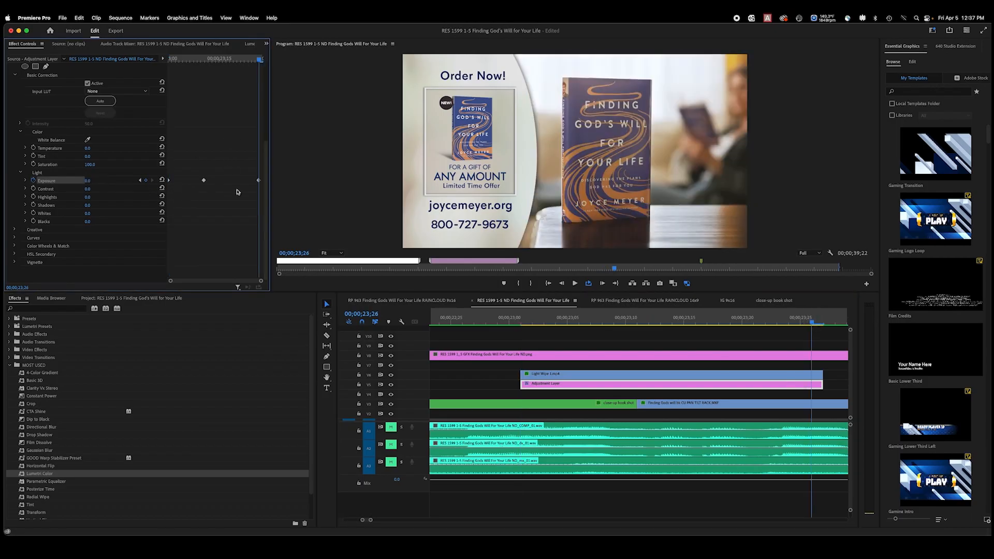
# Reduce the middle Exposure keyframe at 00;00;23;11 to 2.0.
pyautogui.moveTo(593, 323); pyautogui.dragTo(637, 322)
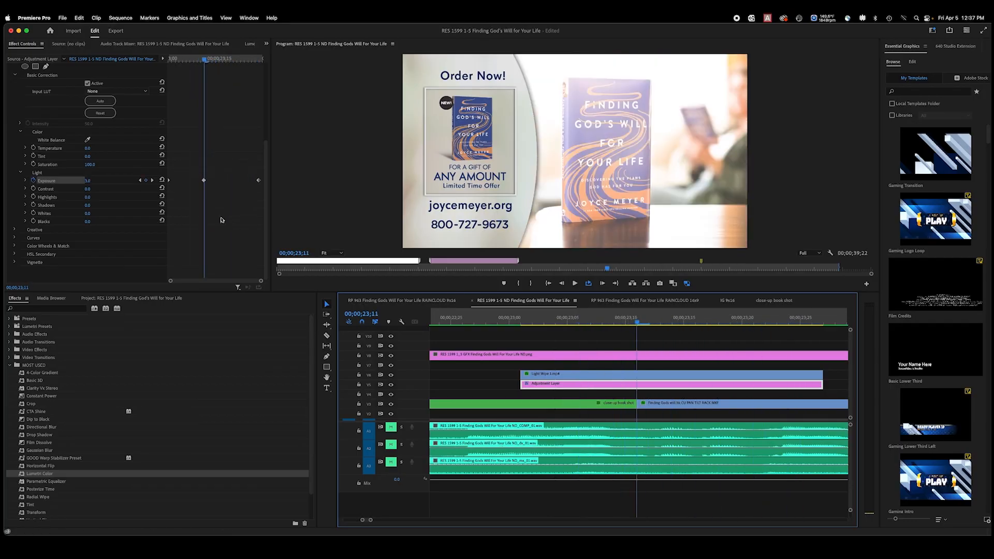
pyautogui.click(205, 181)
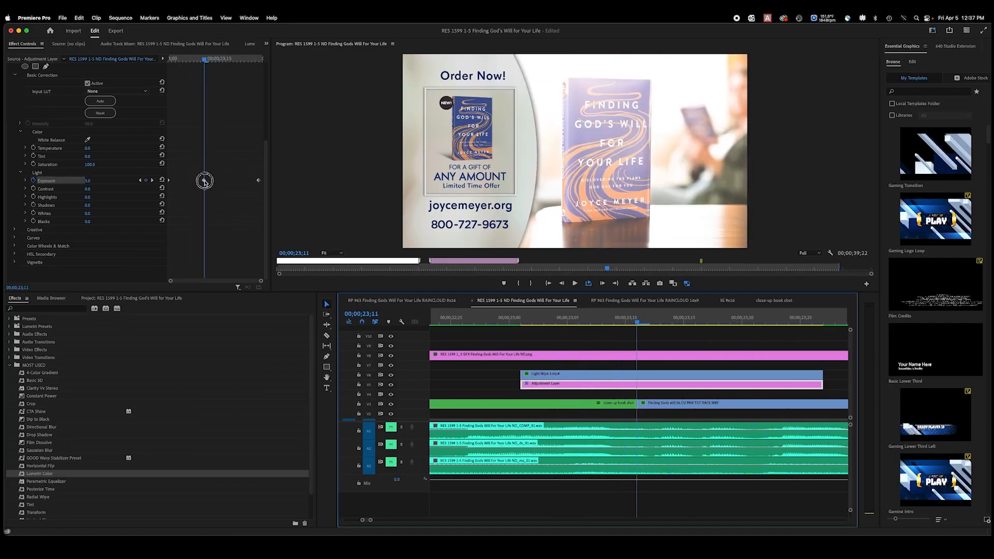
pyautogui.click(89, 181)
pyautogui.write('2')
pyautogui.press('Return')
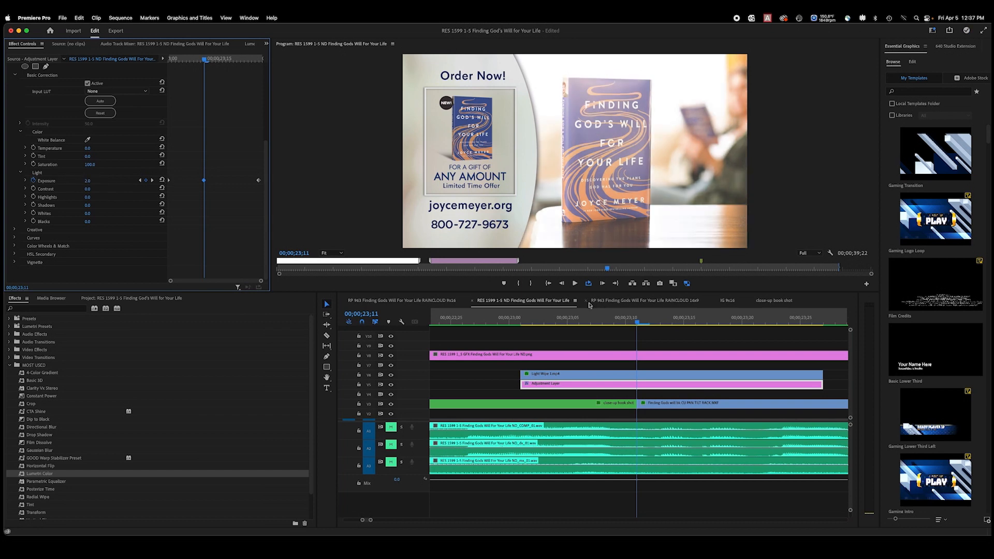
# Review the rebuilt light wipe transition and return the playhead to the cut at 00;00;23;11.
pyautogui.moveTo(518, 318); pyautogui.dragTo(554, 304)
pyautogui.press('-')
pyautogui.press('-')
pyautogui.moveTo(613, 320); pyautogui.dragTo(638, 326)
pyautogui.press('=')
pyautogui.press('=')
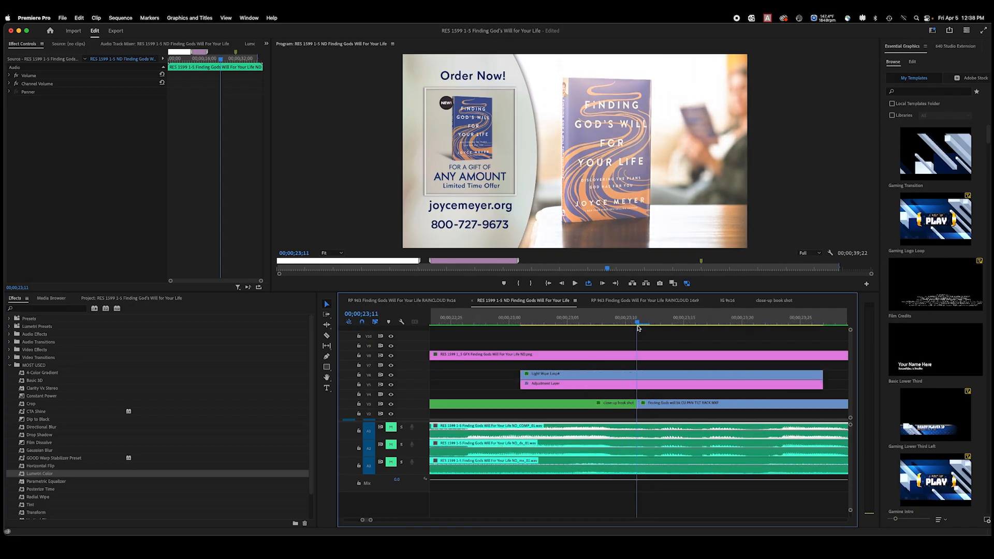
# Apply a Film Dissolve from the MOST USED effects to the cut between the close-up book shot and the standing book shot.
pyautogui.click(580, 363)
pyautogui.click(624, 404)
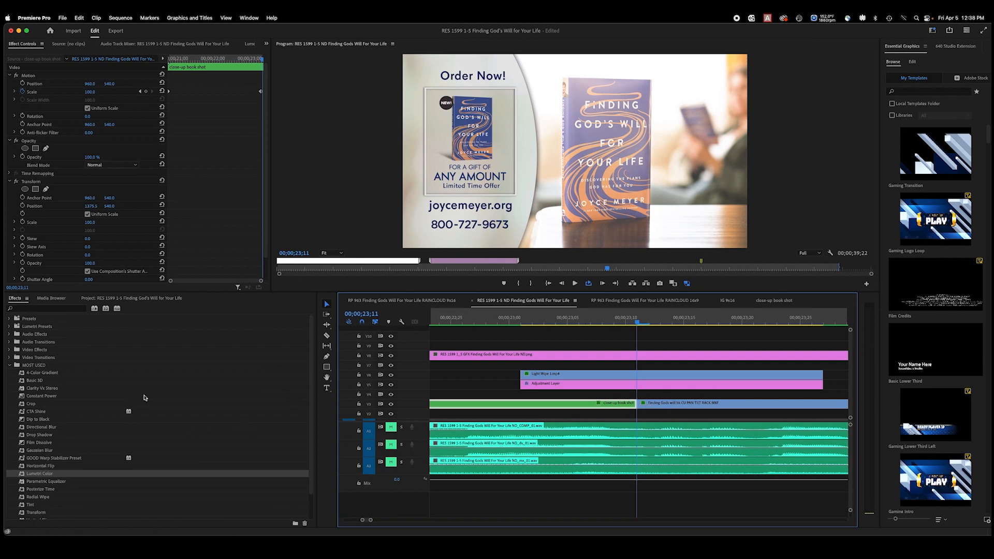
pyautogui.click(124, 298)
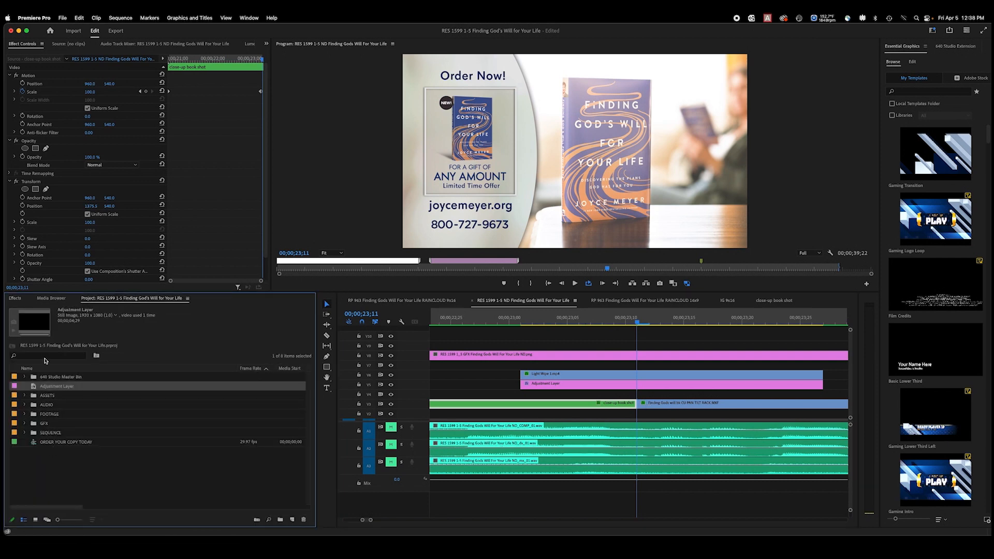
pyautogui.click(15, 298)
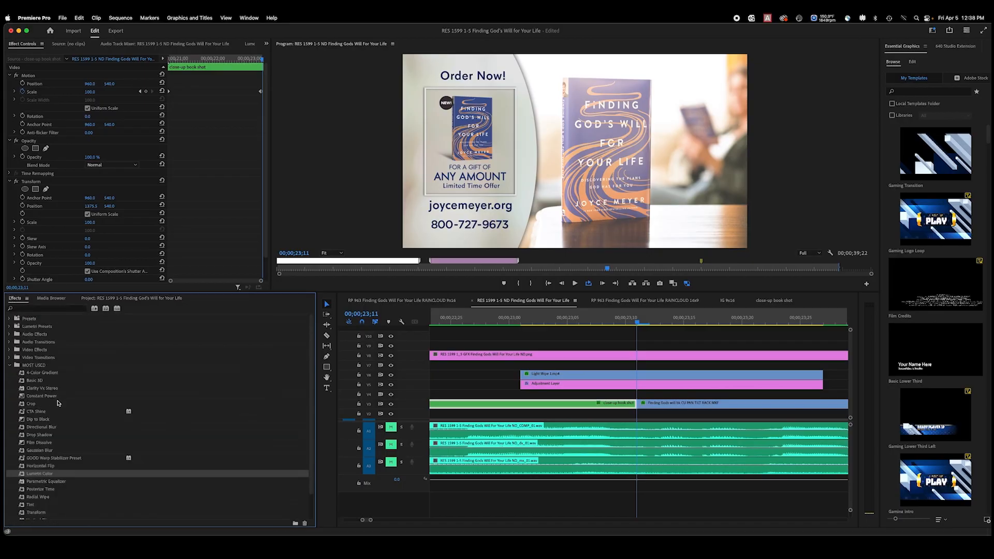
pyautogui.click(40, 365)
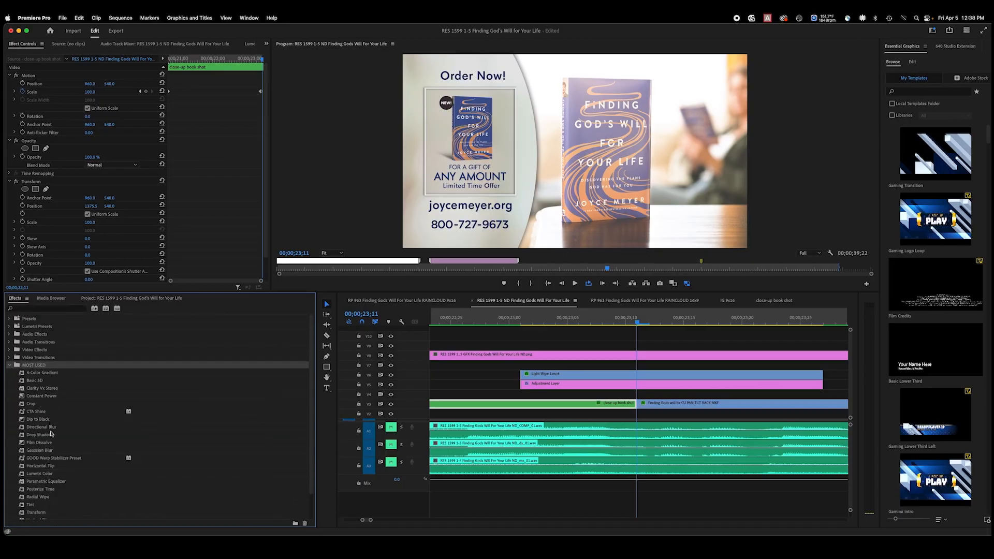
pyautogui.moveTo(50, 443); pyautogui.dragTo(639, 411)
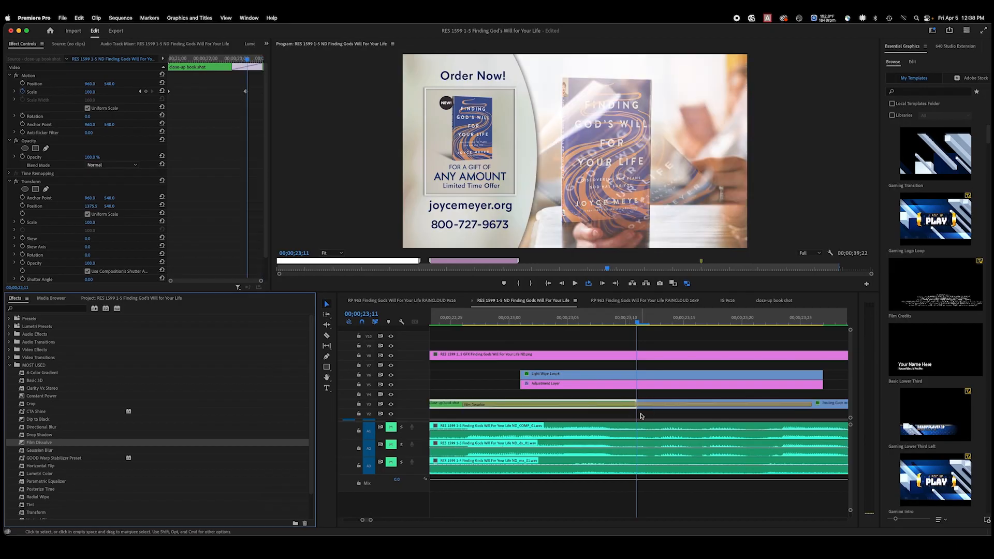
# Resize the Film Dissolve so that it starts and ends with the light wipe above it.
pyautogui.press('-')
pyautogui.press('-')
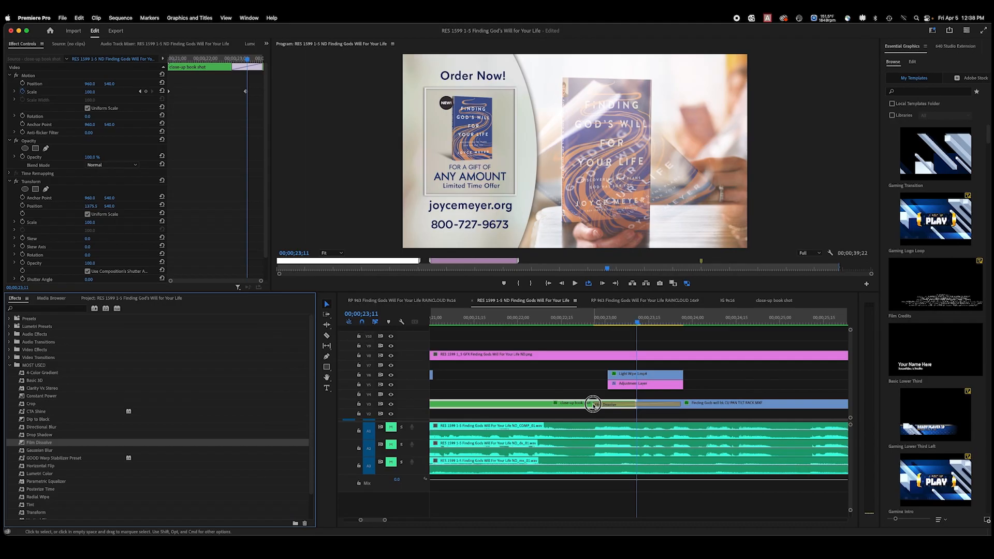
pyautogui.moveTo(593, 404); pyautogui.dragTo(611, 405)
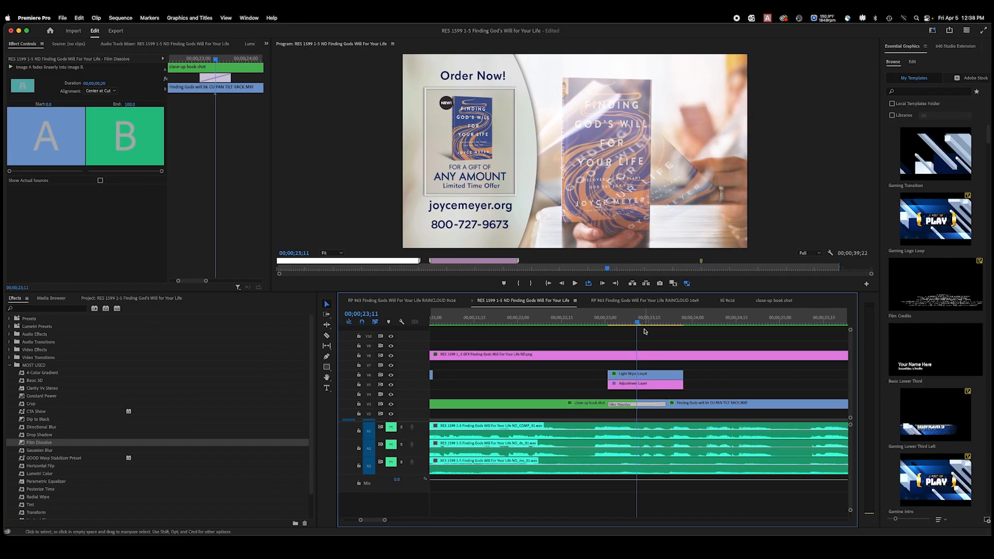
pyautogui.click(645, 331)
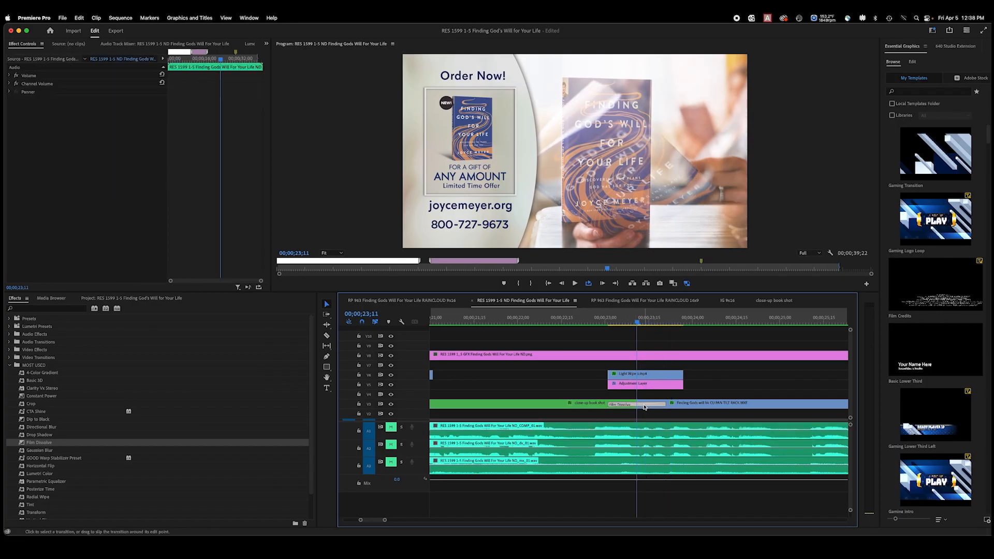
pyautogui.moveTo(644, 407)
pyautogui.mouseDown()
pyautogui.moveTo(657, 405)
pyautogui.moveTo(611, 404)
pyautogui.moveTo(648, 406)
pyautogui.mouseUp()
pyautogui.click(628, 407)
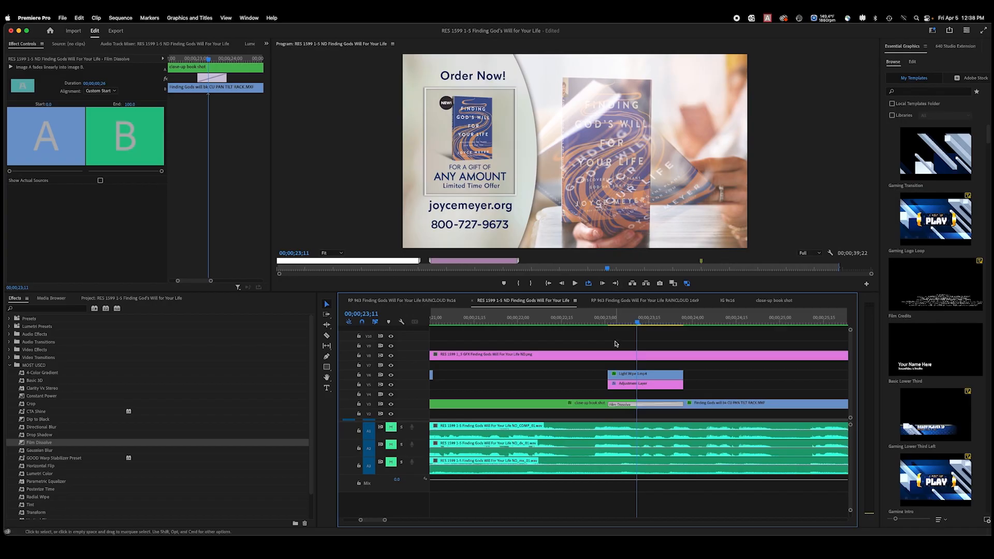
# Play back the transition with the dissolve and return the playhead to the cut at 00;00;23;11.
pyautogui.moveTo(627, 319); pyautogui.dragTo(590, 353)
pyautogui.press('space')
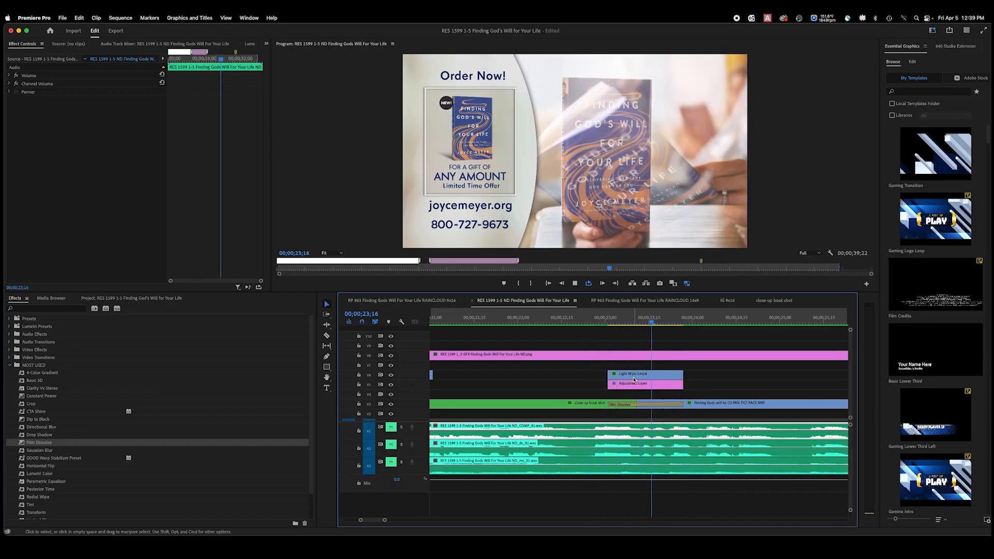
pyautogui.press('space')
pyautogui.moveTo(641, 321)
pyautogui.mouseDown()
pyautogui.moveTo(584, 321)
pyautogui.moveTo(663, 321)
pyautogui.moveTo(566, 333)
pyautogui.moveTo(657, 331)
pyautogui.moveTo(613, 326)
pyautogui.moveTo(639, 330)
pyautogui.mouseUp()
pyautogui.press('=')
pyautogui.press('=')
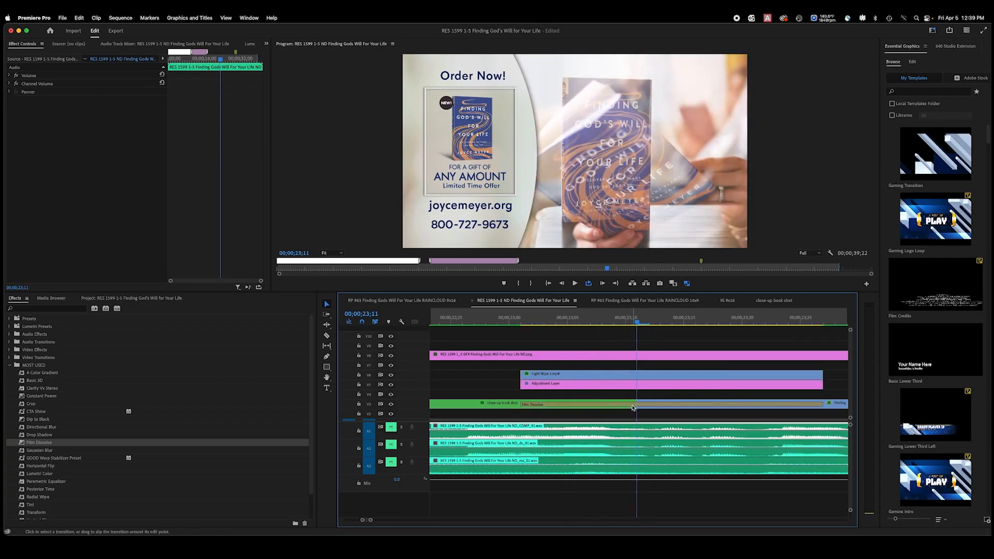
# Move to the dissolve's start at 00;00;23;01 and apply Gaussian Blur to the close-up book shot.
pyautogui.click(591, 405)
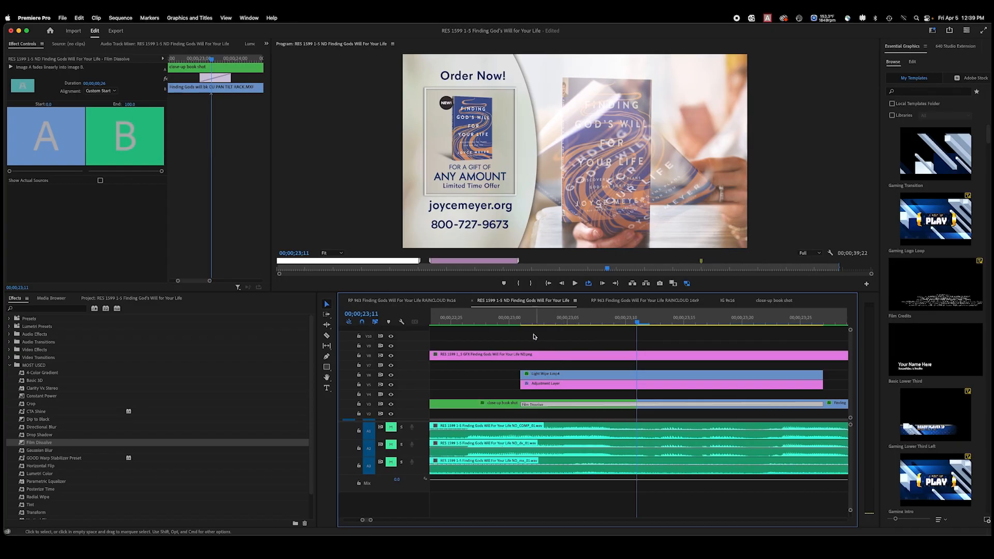
pyautogui.moveTo(517, 322)
pyautogui.mouseDown()
pyautogui.moveTo(705, 327)
pyautogui.moveTo(520, 327)
pyautogui.mouseUp()
pyautogui.click(498, 409)
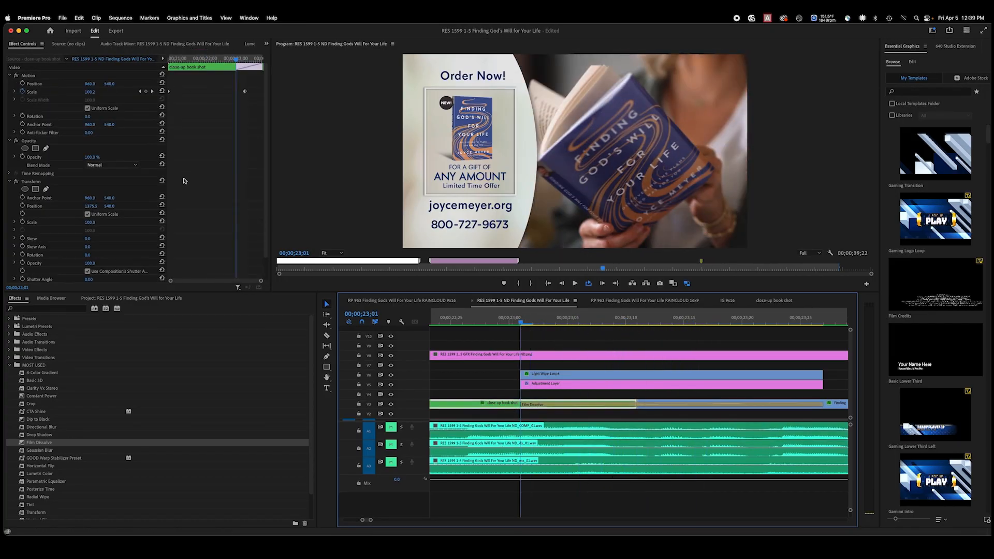
pyautogui.scroll(-1, 52, 202)
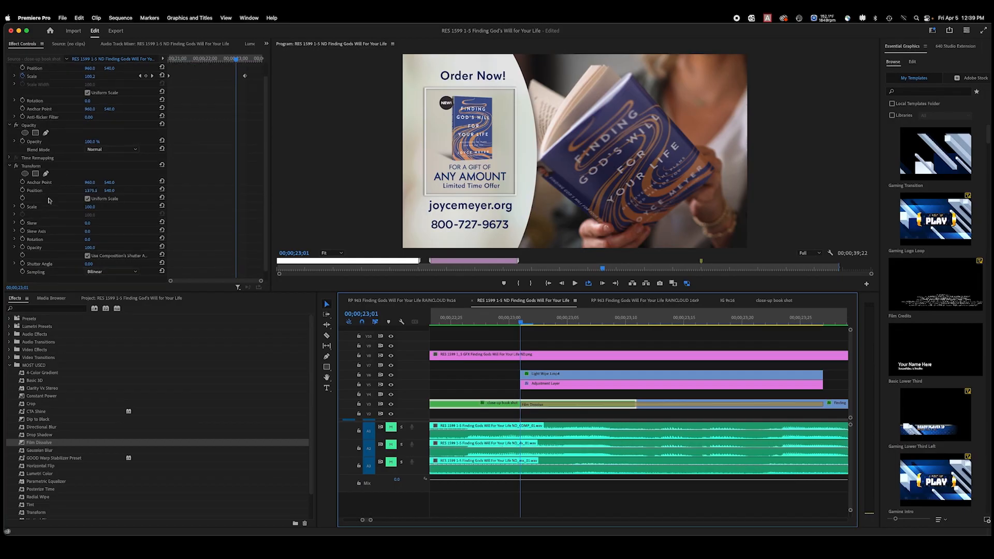
pyautogui.click(9, 166)
pyautogui.click(57, 452)
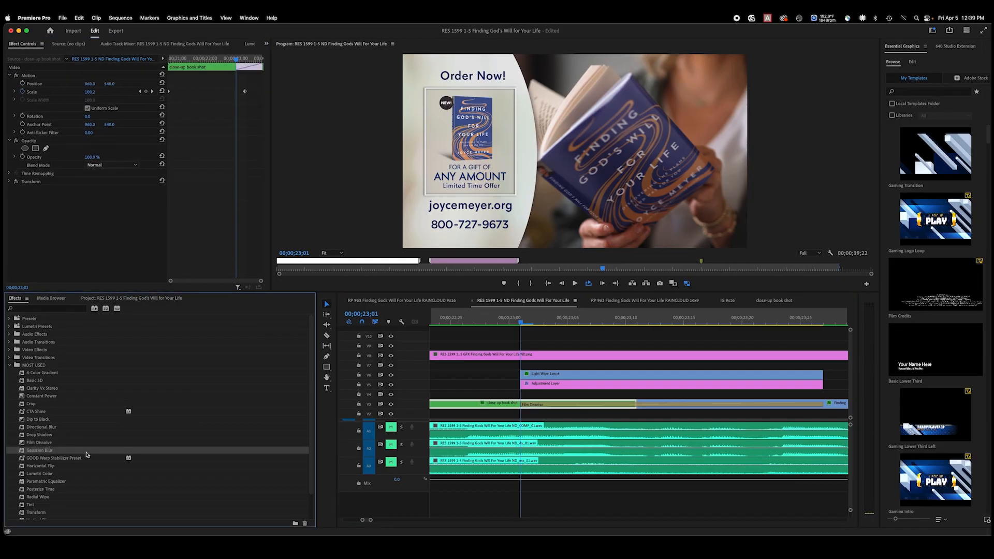
pyautogui.click(470, 382)
pyautogui.click(501, 402)
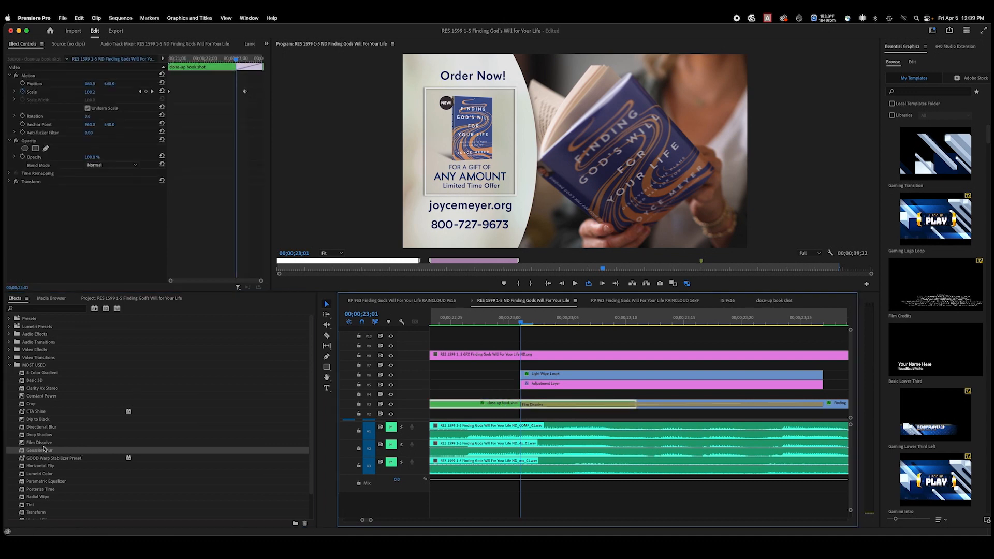
pyautogui.moveTo(46, 452); pyautogui.dragTo(42, 212)
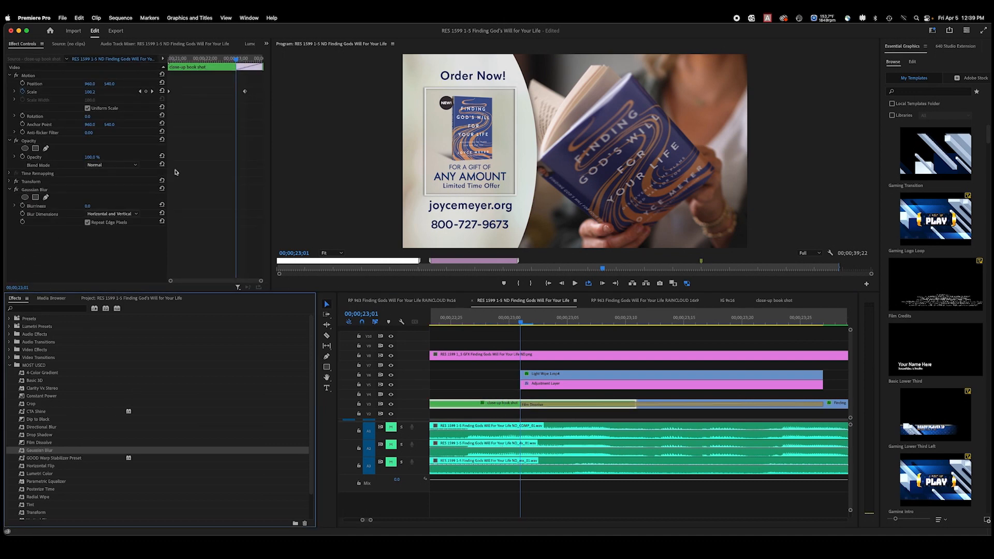
# Keyframe the close-up book shot's Gaussian Blur Blurriness from 0 at 00;00;23;01 to 40 at 00;00;23;10.
pyautogui.click(24, 206)
pyautogui.click(23, 206)
pyautogui.click(626, 323)
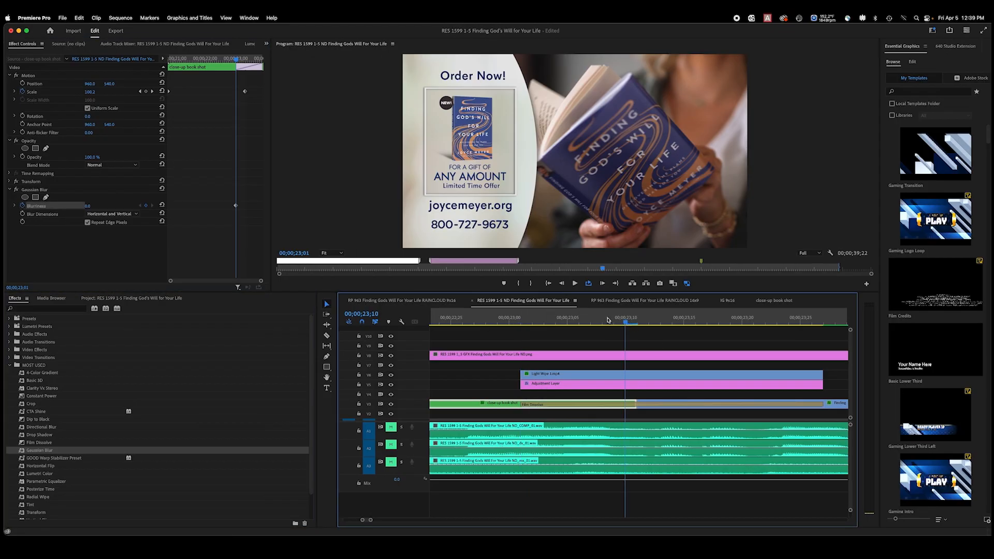
pyautogui.click(90, 207)
pyautogui.moveTo(89, 206); pyautogui.dragTo(61, 206)
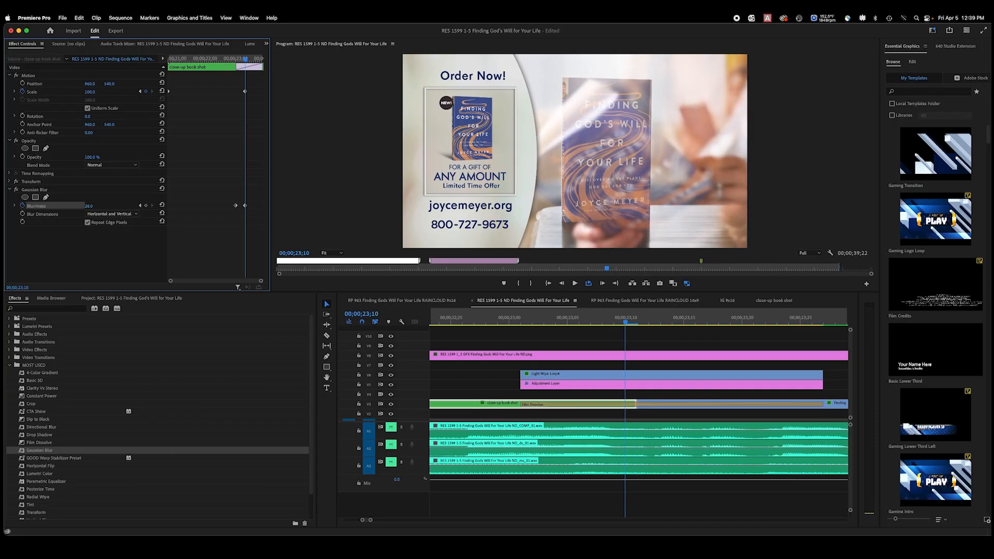
pyautogui.moveTo(89, 206); pyautogui.dragTo(92, 206)
pyautogui.moveTo(89, 206)
pyautogui.mouseDown()
pyautogui.moveTo(65, 206)
pyautogui.moveTo(104, 206)
pyautogui.mouseUp()
pyautogui.moveTo(89, 206); pyautogui.dragTo(157, 206)
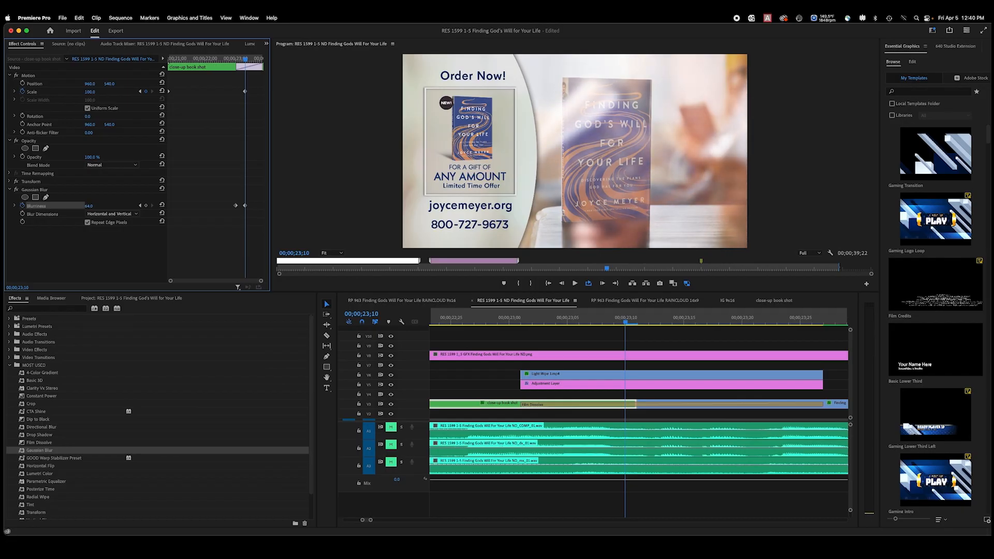
pyautogui.moveTo(89, 206)
pyautogui.mouseDown()
pyautogui.moveTo(71, 207)
pyautogui.moveTo(98, 206)
pyautogui.mouseUp()
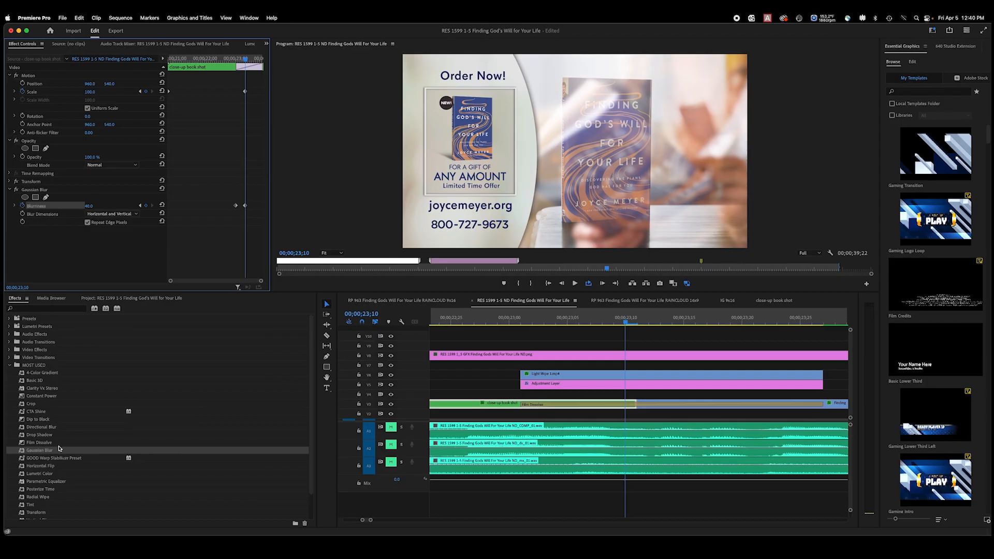
# Apply Lumetri Color from the MOST USED effects to the close-up book shot and expand its Basic Correction settings.
pyautogui.click(58, 473)
pyautogui.click(493, 395)
pyautogui.click(495, 405)
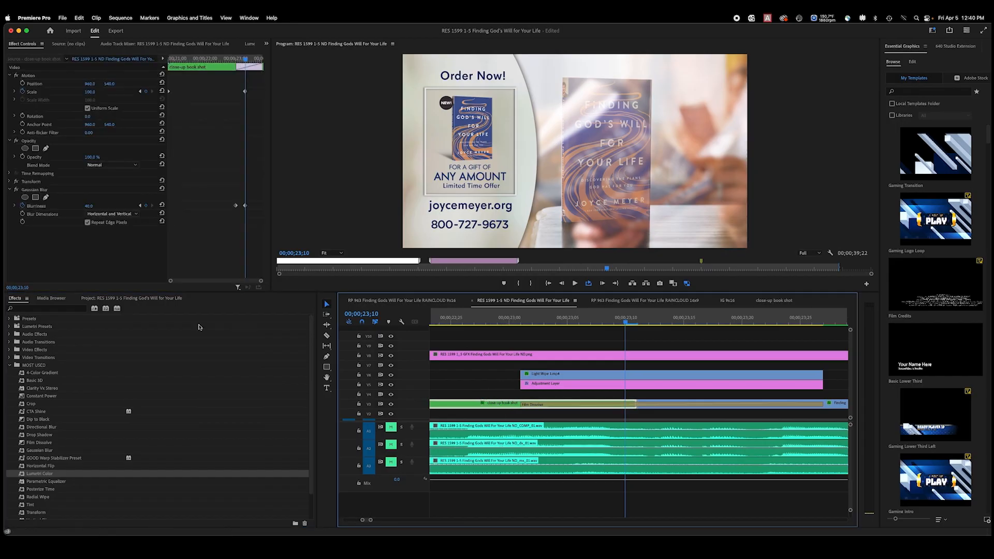
pyautogui.moveTo(34, 474); pyautogui.dragTo(39, 179)
pyautogui.scroll(-2, 42, 217)
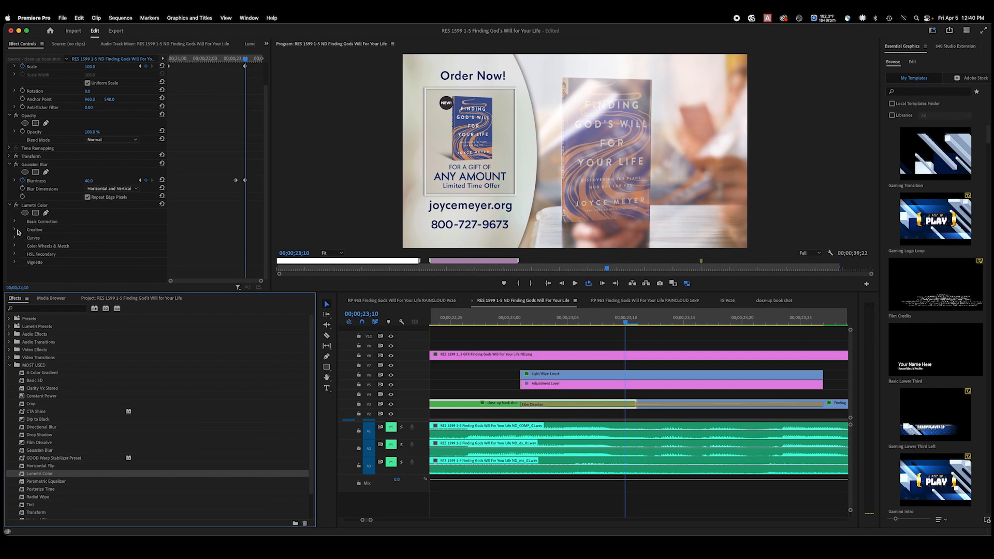
pyautogui.scroll(-5, 62, 218)
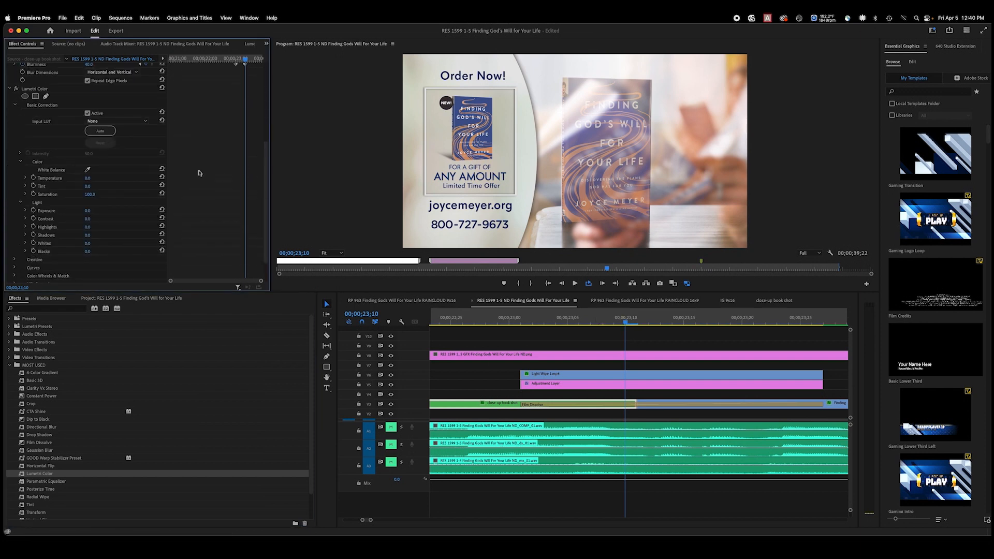
# Try extreme Contrast, Highlights, Shadows and Whites values on the close-up book shot one at a time, reverting each.
pyautogui.moveTo(89, 220); pyautogui.dragTo(167, 220)
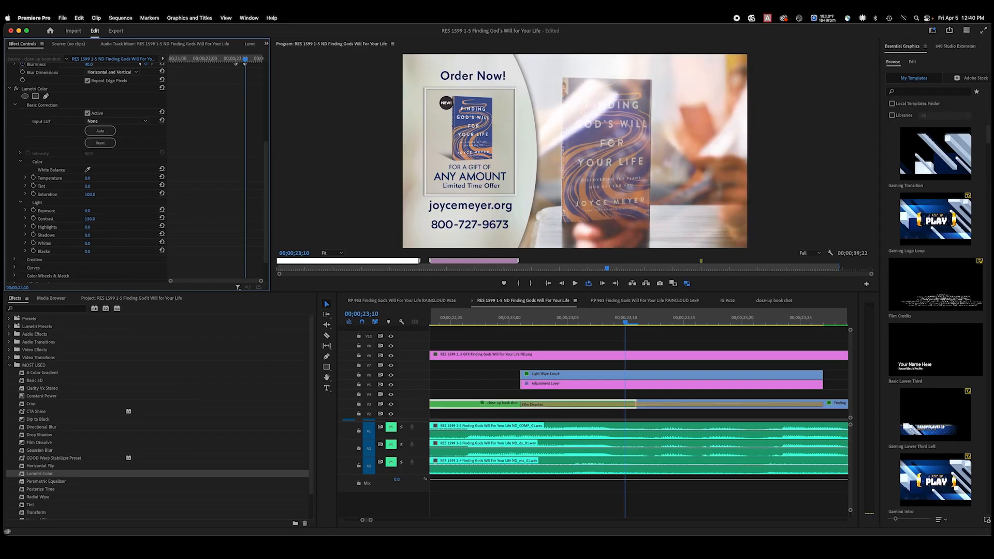
pyautogui.moveTo(90, 218); pyautogui.dragTo(246, 219)
pyautogui.click(162, 218)
pyautogui.moveTo(89, 227); pyautogui.dragTo(172, 227)
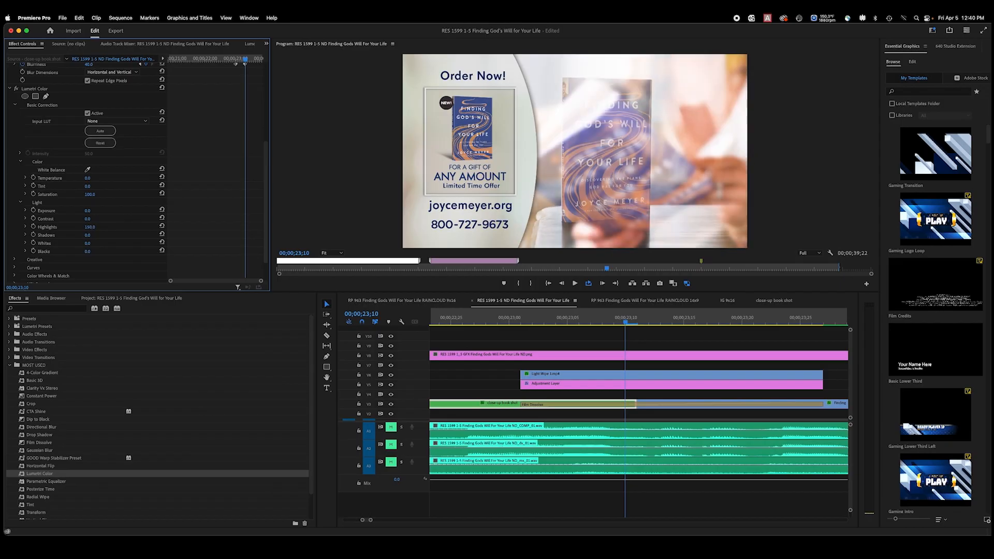
pyautogui.moveTo(90, 226)
pyautogui.mouseDown()
pyautogui.moveTo(29, 227)
pyautogui.moveTo(98, 218)
pyautogui.mouseUp()
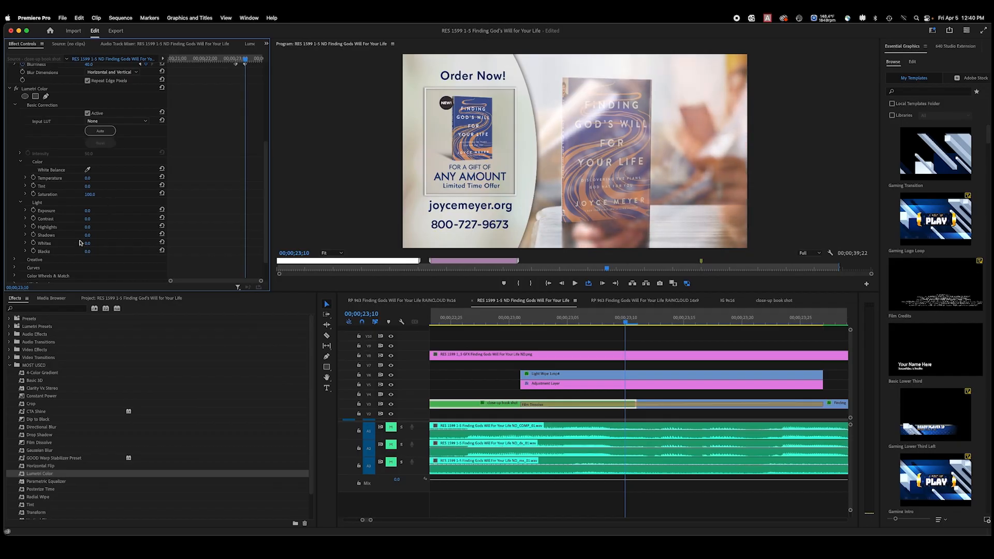
pyautogui.moveTo(88, 235); pyautogui.dragTo(65, 235)
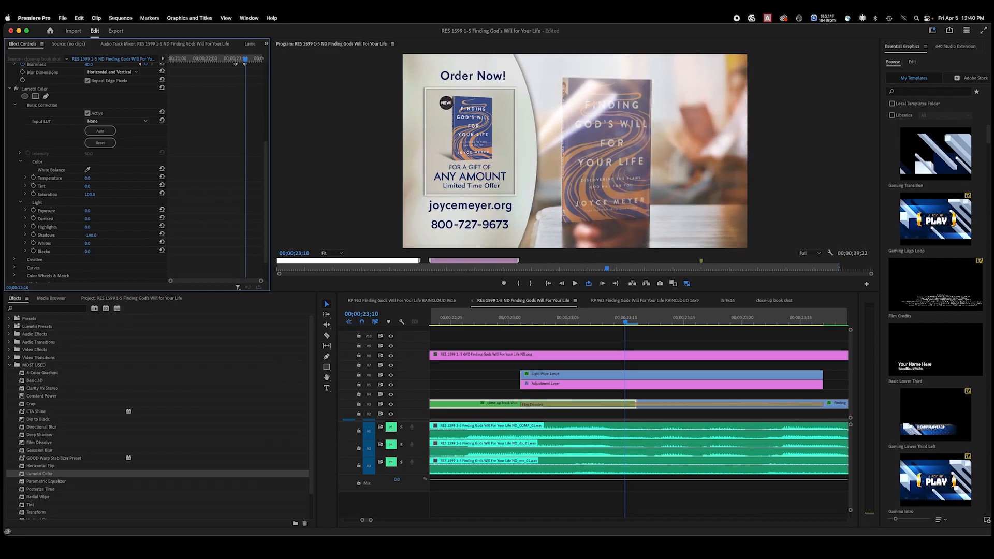
pyautogui.press('super+z')
pyautogui.moveTo(88, 244)
pyautogui.mouseDown()
pyautogui.moveTo(76, 244)
pyautogui.moveTo(134, 243)
pyautogui.moveTo(78, 244)
pyautogui.mouseUp()
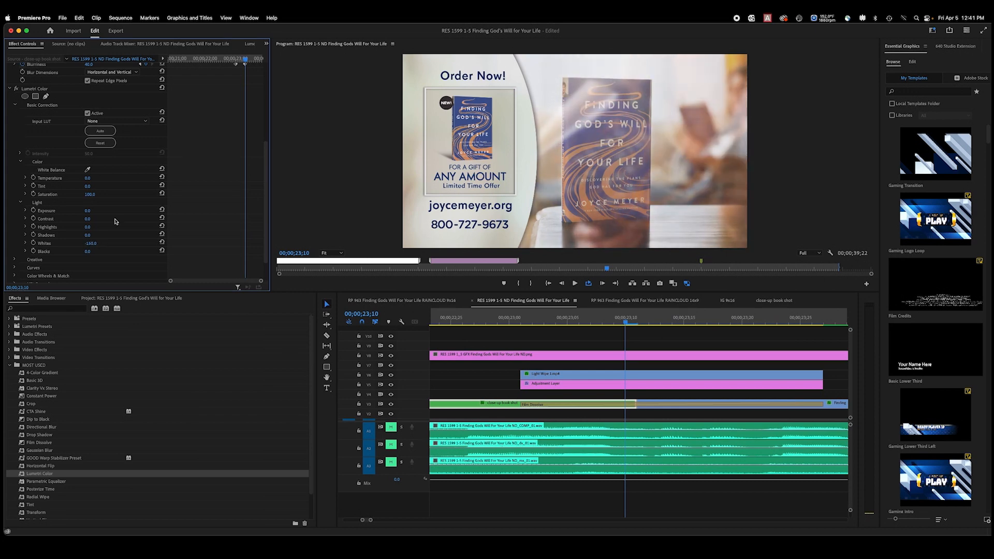
pyautogui.press('super+z')
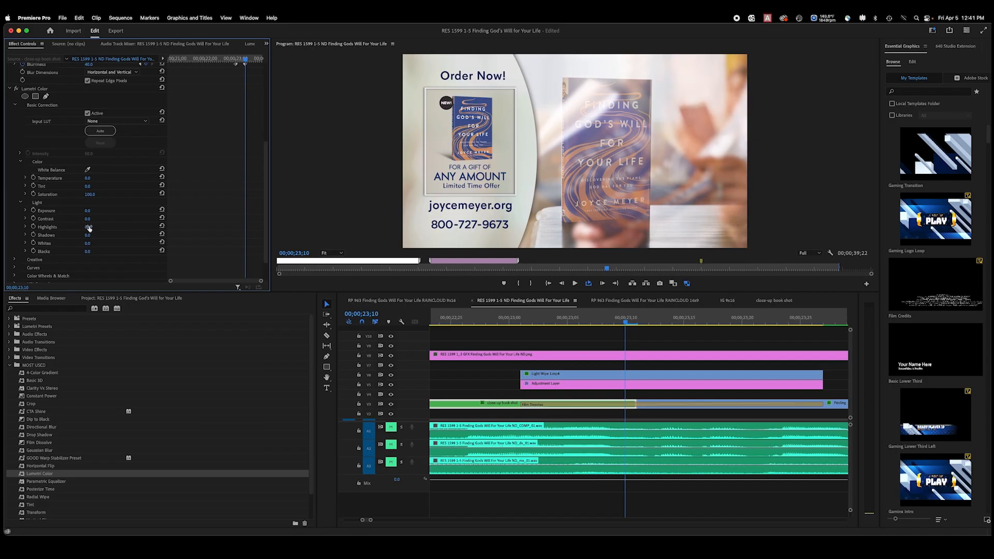
# Return to the dissolve's start at 00;00;23;01 and rename the close-up book shot's Lumetri Color effect to "luma ramp".
pyautogui.click(520, 324)
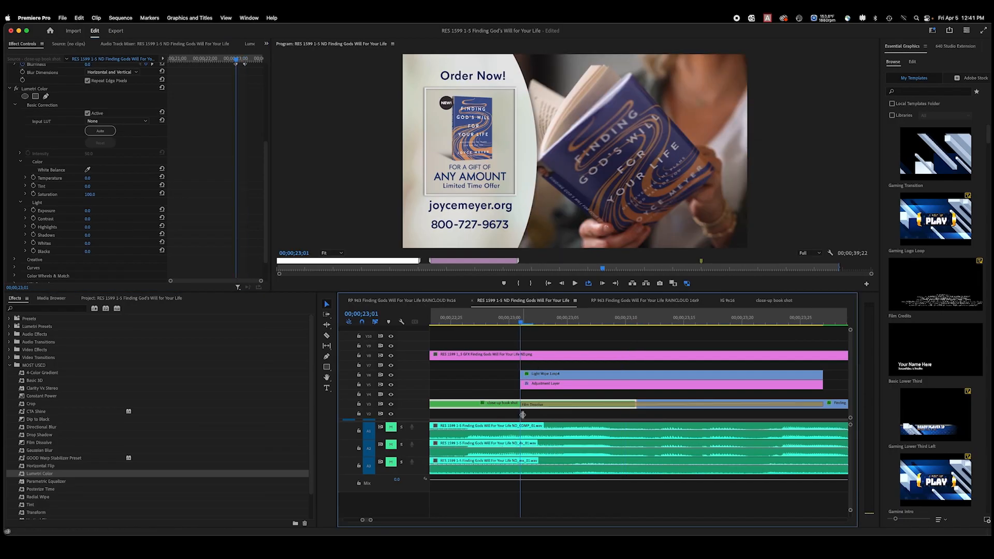
pyautogui.click(456, 384)
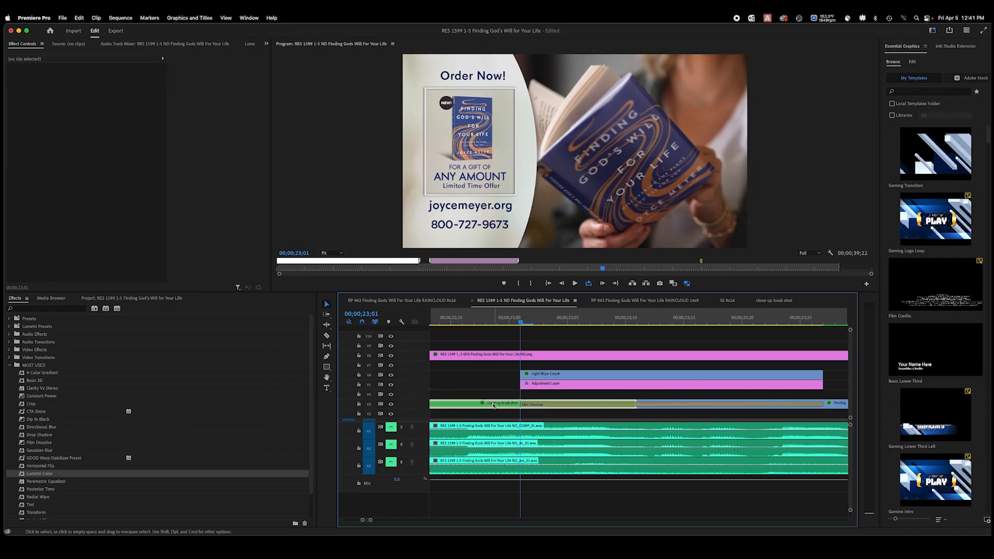
pyautogui.click(494, 406)
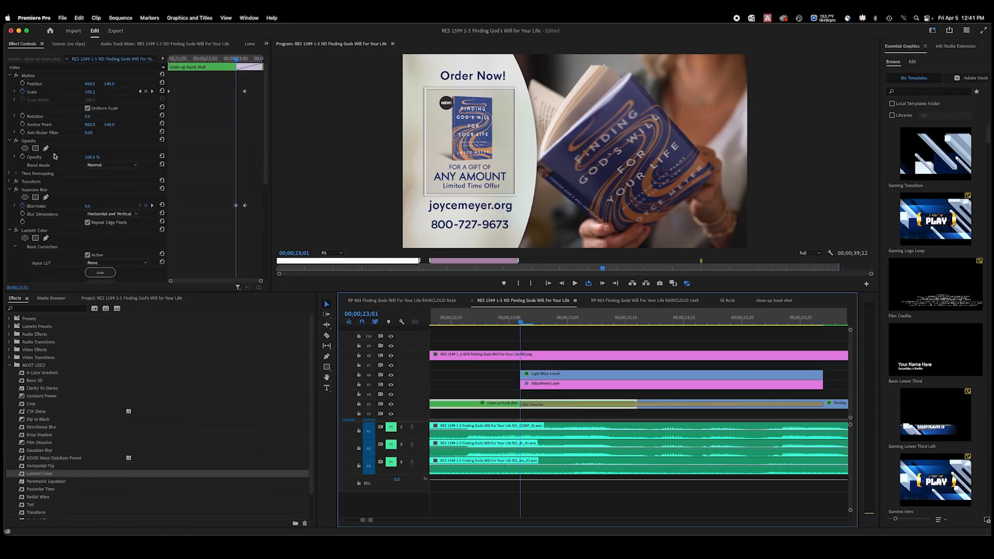
pyautogui.scroll(-8, 56, 166)
pyautogui.scroll(1, 45, 142)
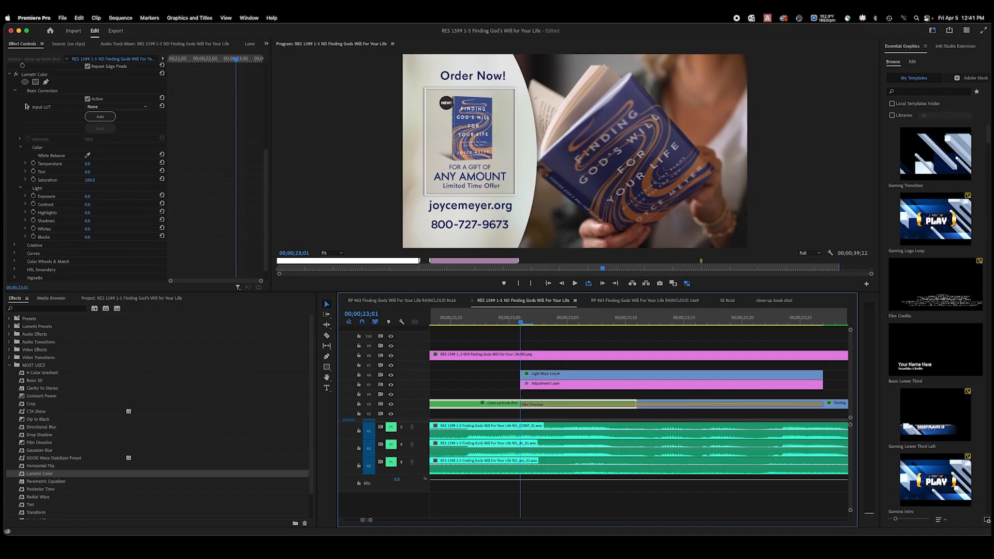
pyautogui.rightClick(41, 74)
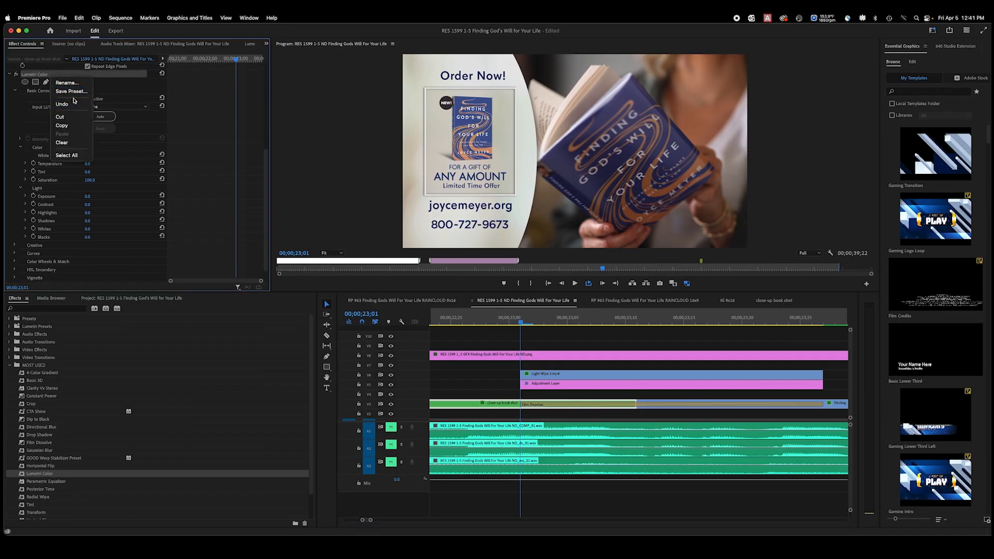
pyautogui.click(66, 83)
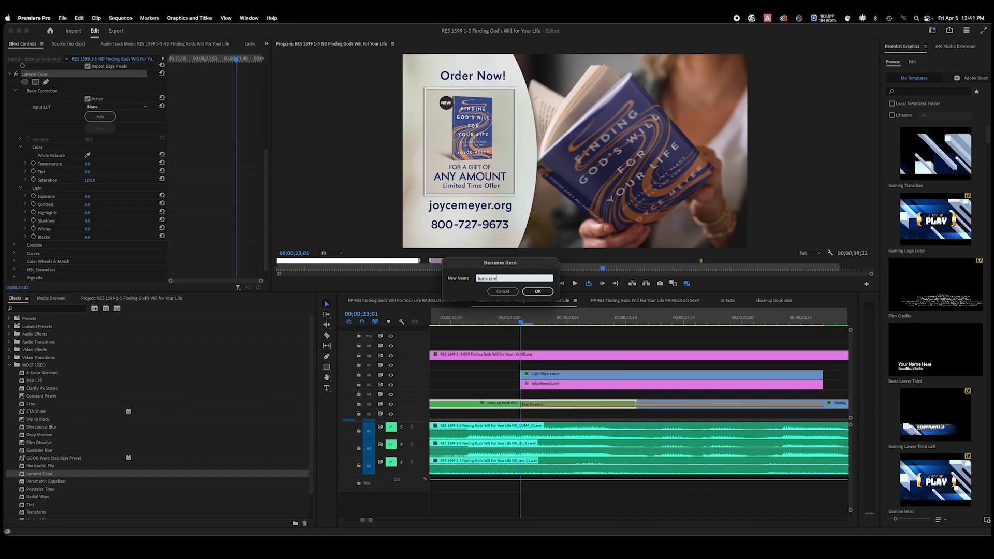
pyautogui.click(538, 291)
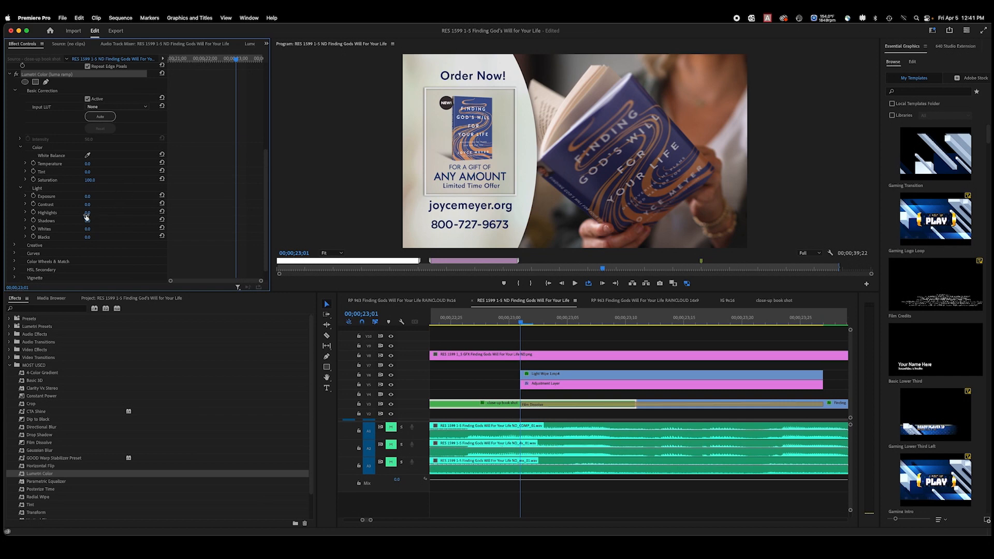
# Keyframe the luma ramp's Highlights from 0 at 00;00;23;01 to -150 at 00;00;23;10.
pyautogui.click(34, 213)
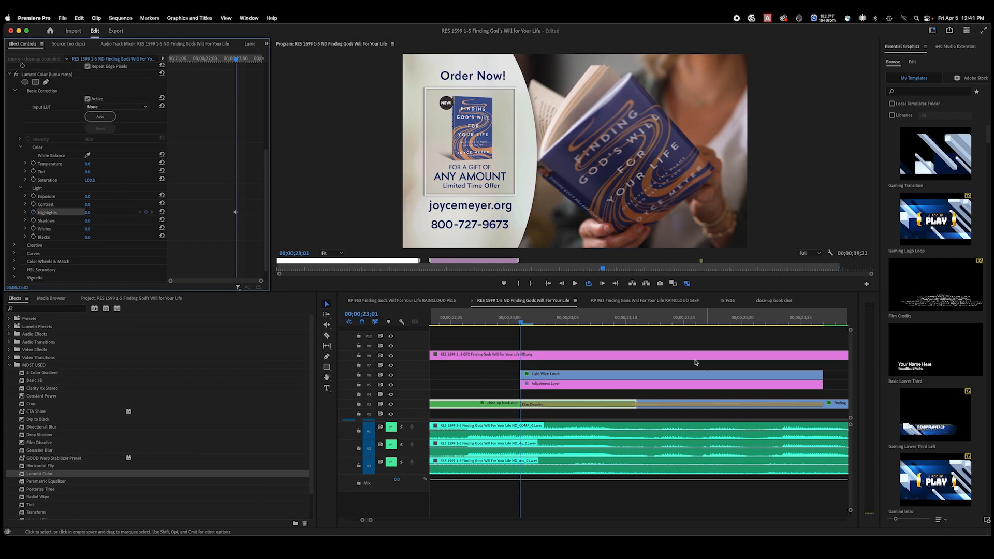
pyautogui.click(626, 322)
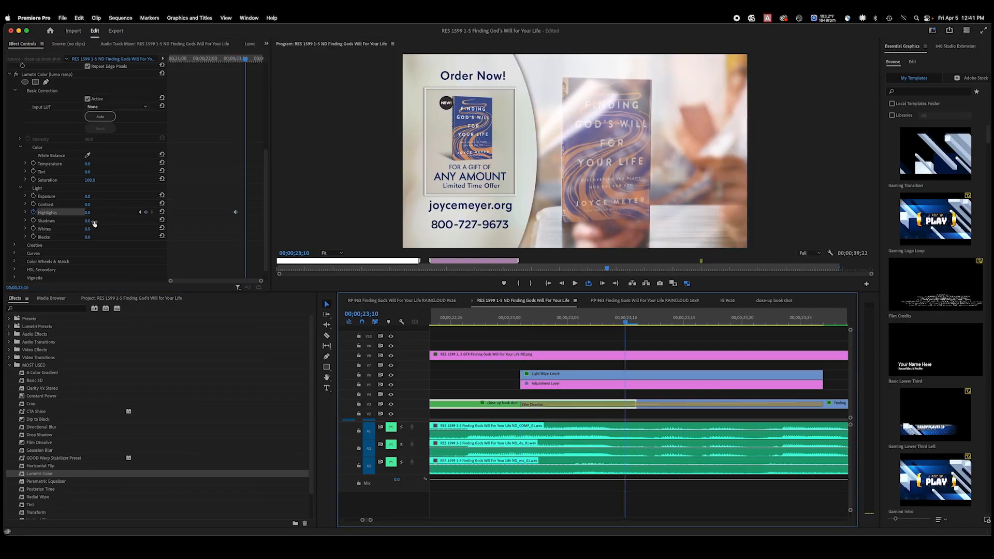
pyautogui.moveTo(89, 214); pyautogui.dragTo(48, 214)
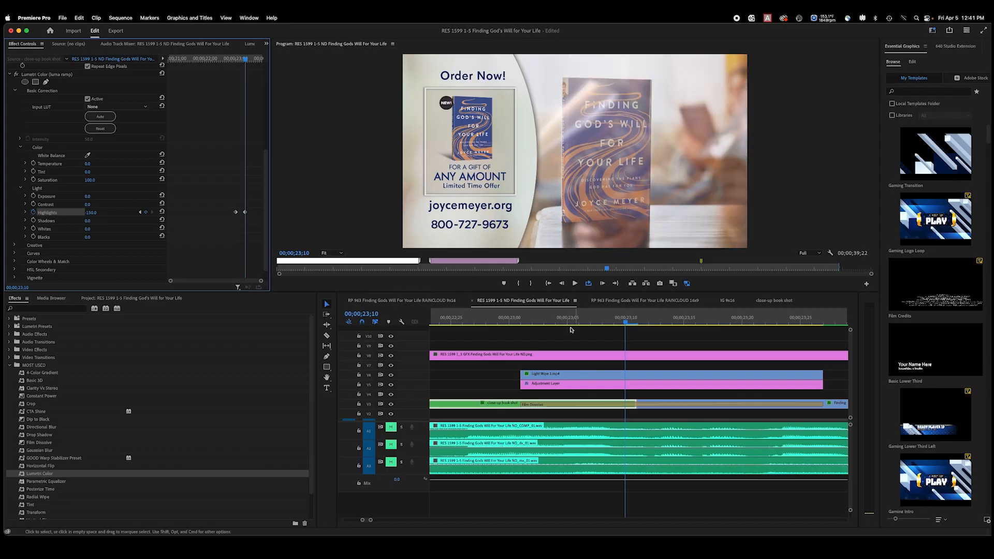
# Scrub through the transition and review the close-up book shot's Gaussian Blur and luma ramp keyframes.
pyautogui.moveTo(539, 313); pyautogui.dragTo(625, 319)
pyautogui.click(502, 407)
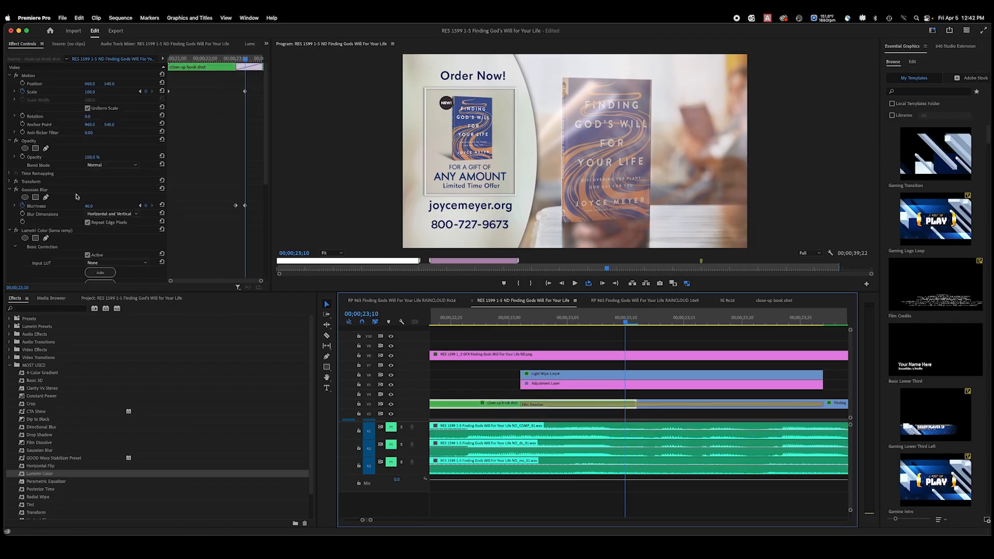
pyautogui.scroll(-9, 77, 197)
pyautogui.scroll(-2, 70, 234)
pyautogui.moveTo(581, 324); pyautogui.dragTo(625, 331)
pyautogui.click(486, 403)
pyautogui.scroll(-6, 109, 195)
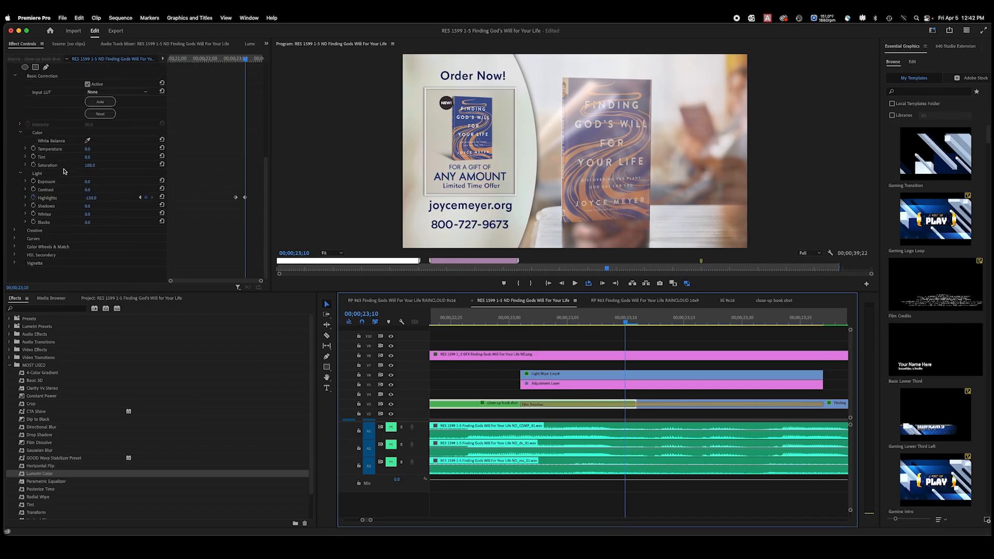
pyautogui.scroll(6, 71, 229)
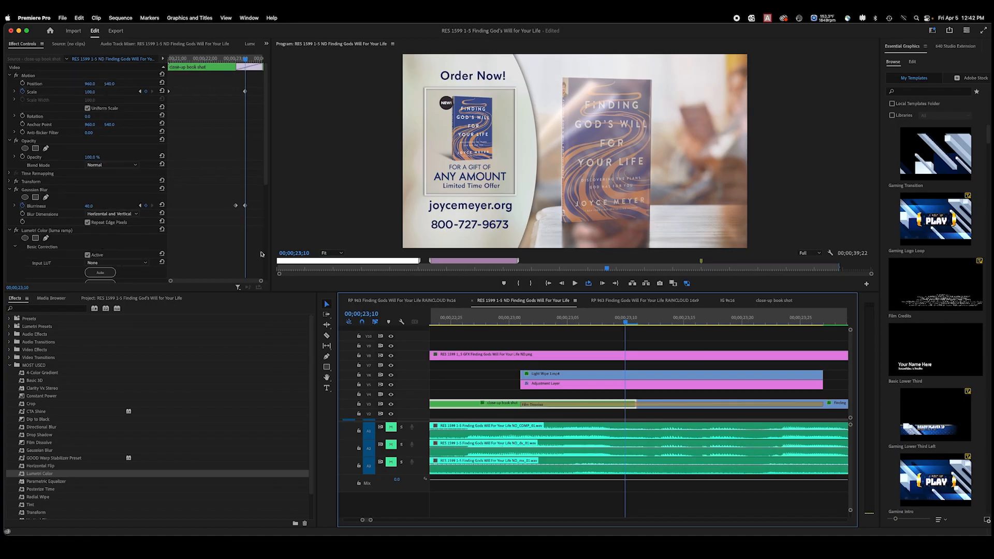
pyautogui.moveTo(589, 320); pyautogui.dragTo(629, 322)
# Render the sequence's video previews, including the new light wipe transition.
pyautogui.press('-')
pyautogui.press('-')
pyautogui.press('-')
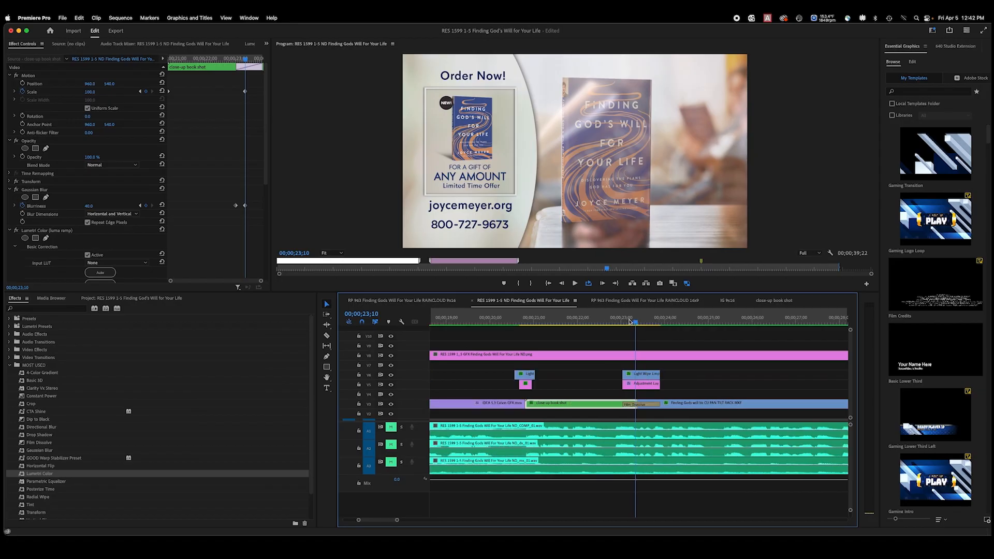
pyautogui.press('Return')
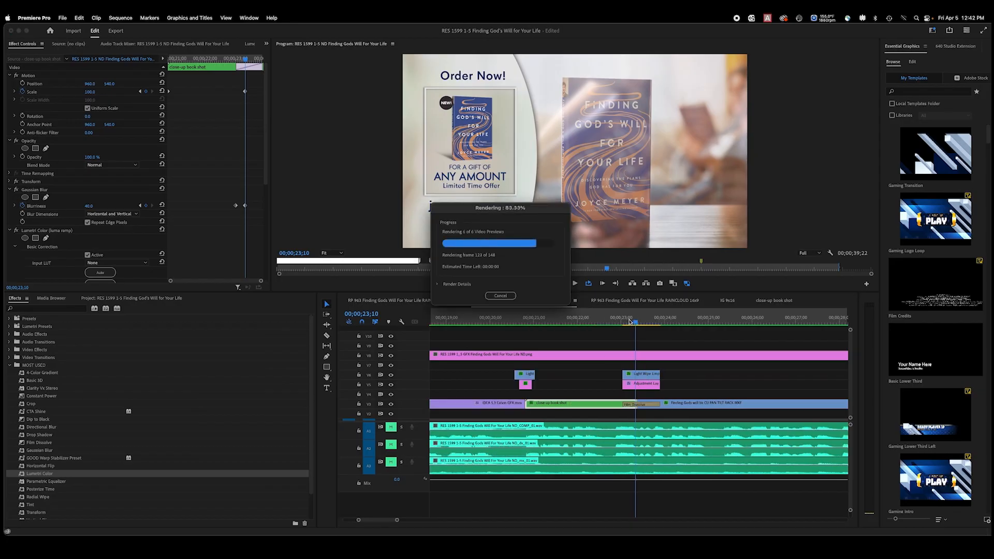
# Play back the rendered transition from the close-up book shot to the standing book shot twice.
pyautogui.press('-')
pyautogui.press('-')
pyautogui.press('-')
pyautogui.press('-')
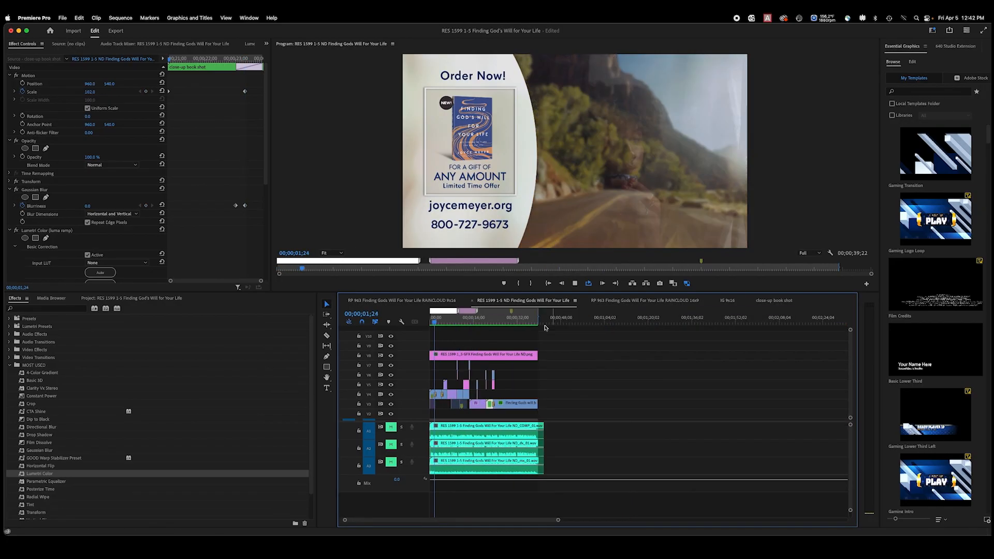
pyautogui.click(494, 322)
pyautogui.press('=')
pyautogui.press('=')
pyautogui.press('=')
pyautogui.press('=')
pyautogui.moveTo(641, 323); pyautogui.dragTo(596, 327)
pyautogui.press('space')
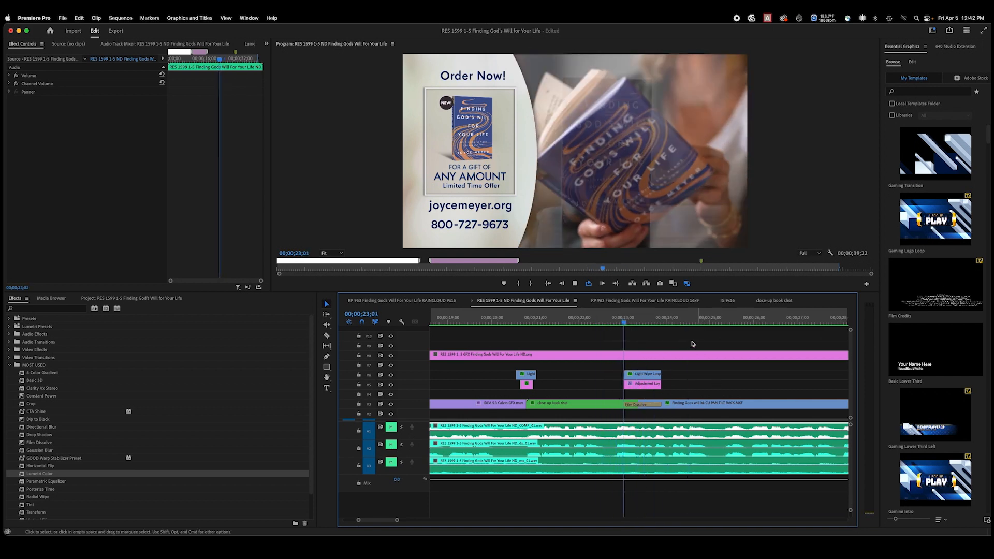
pyautogui.moveTo(673, 322); pyautogui.dragTo(606, 324)
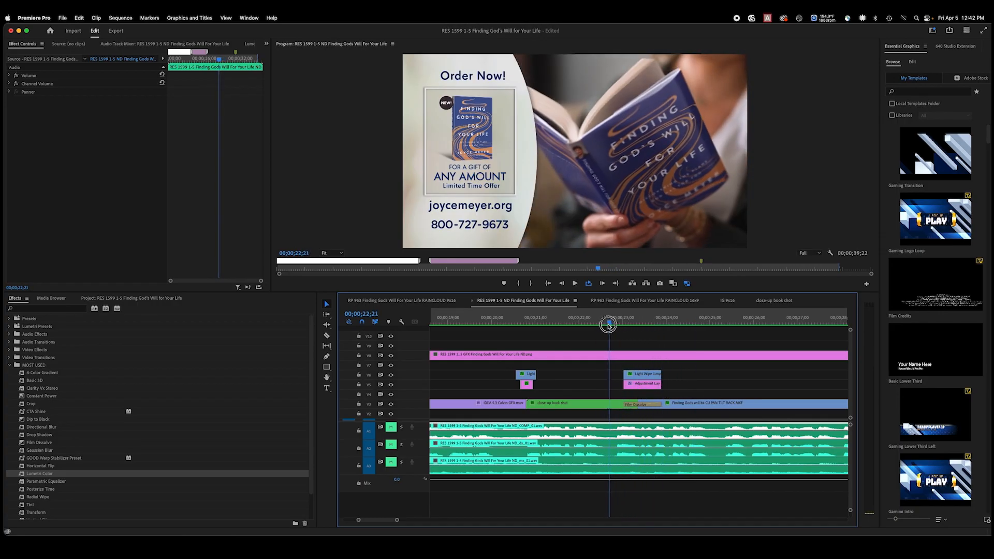
pyautogui.press('space')
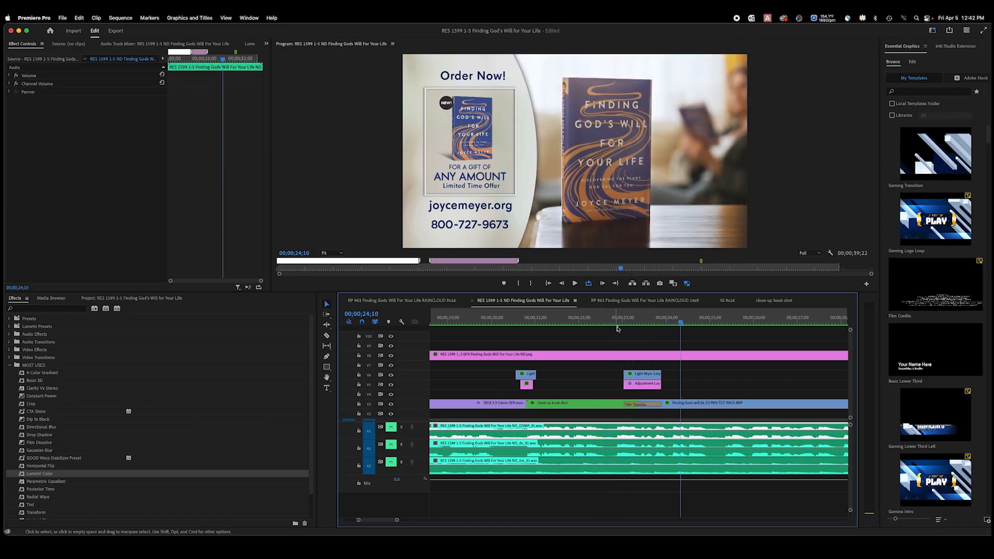
# Play the earlier light wipe into the close-up book shot for comparison, and scrub the new transition to 00;00;23;15.
pyautogui.moveTo(542, 324); pyautogui.dragTo(523, 317)
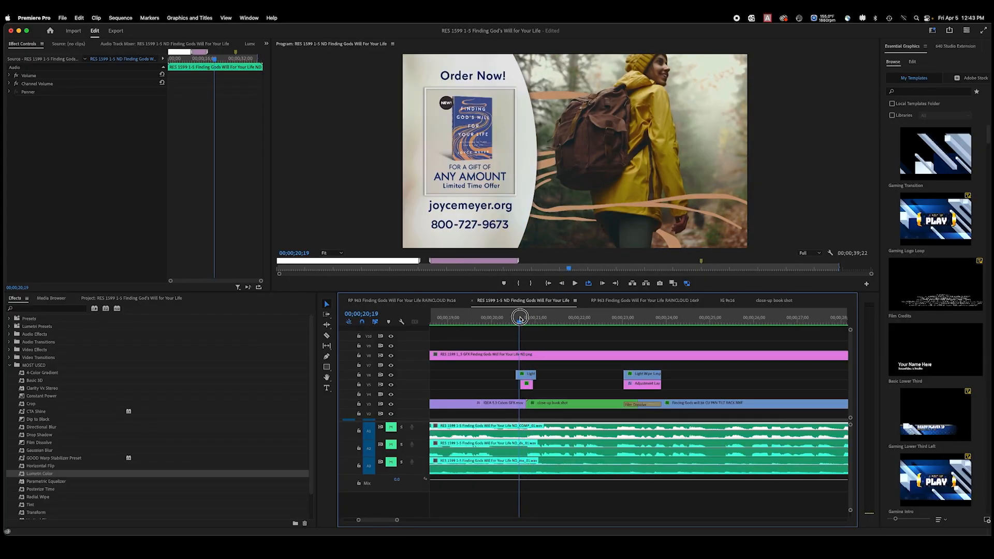
pyautogui.press('space')
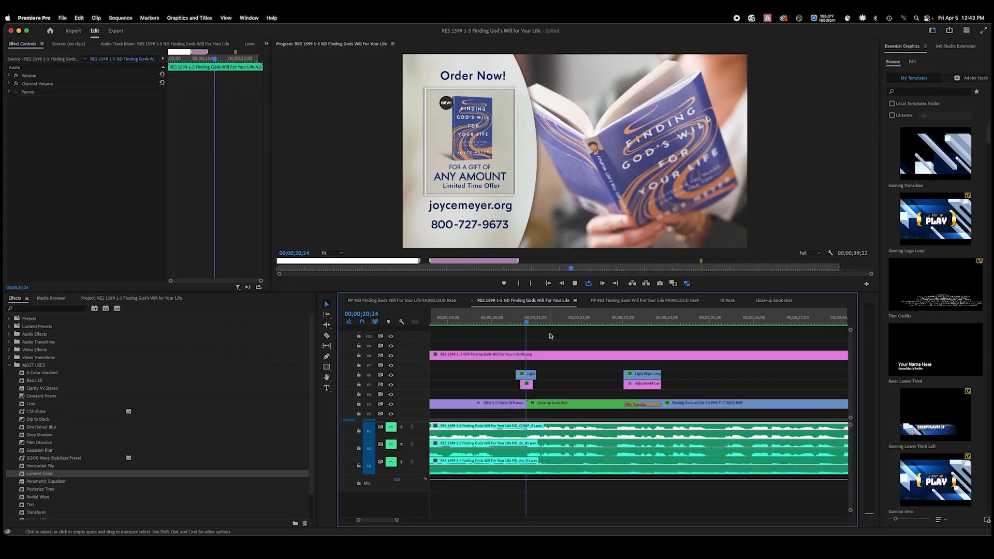
pyautogui.click(632, 322)
pyautogui.moveTo(633, 322)
pyautogui.mouseDown()
pyautogui.moveTo(645, 322)
pyautogui.moveTo(625, 322)
pyautogui.moveTo(644, 322)
pyautogui.mouseUp()
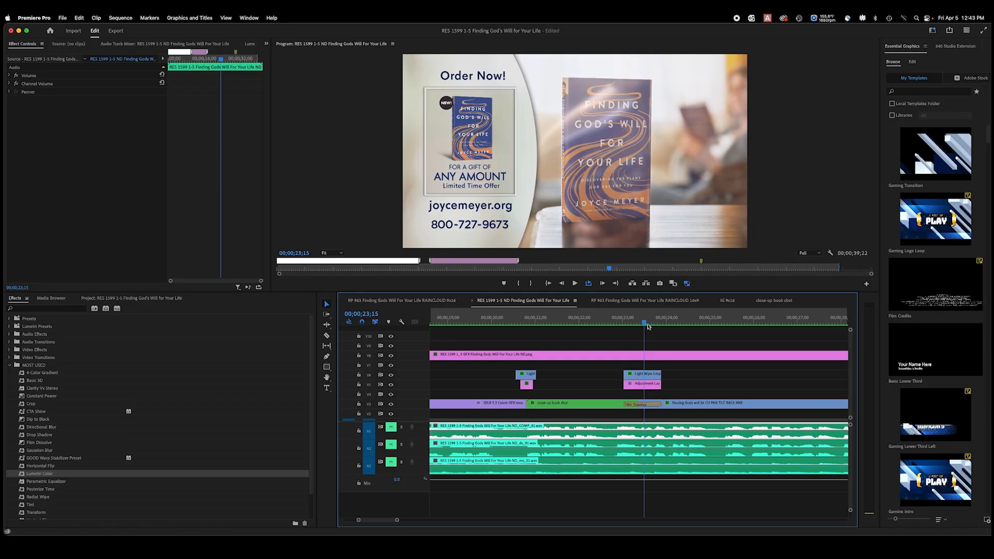
# Shorten the Film Dissolve between the close-up and standing book shots and shift it to start at 00;00;23;04.
pyautogui.scroll(2, 651, 334)
pyautogui.moveTo(640, 319); pyautogui.dragTo(669, 320)
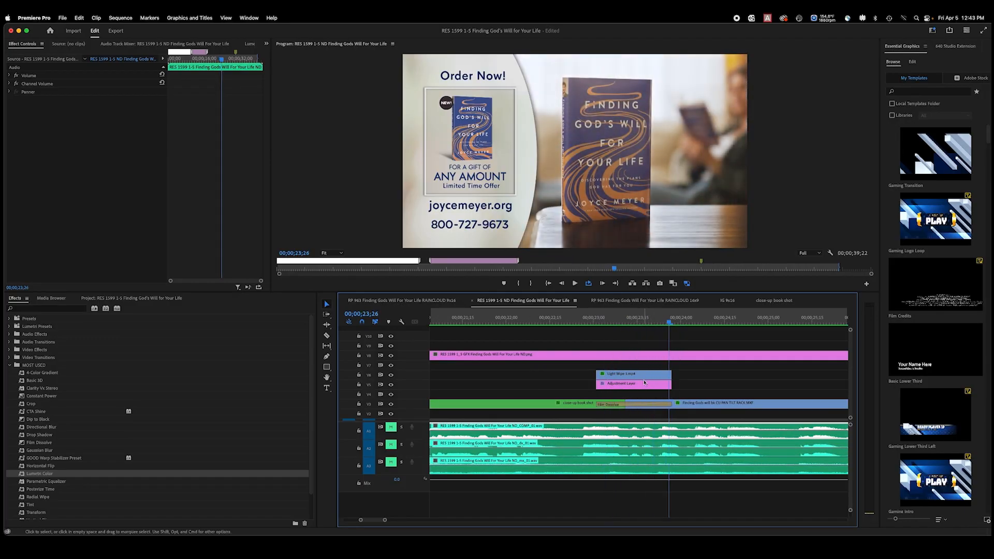
pyautogui.moveTo(668, 404); pyautogui.dragTo(621, 402)
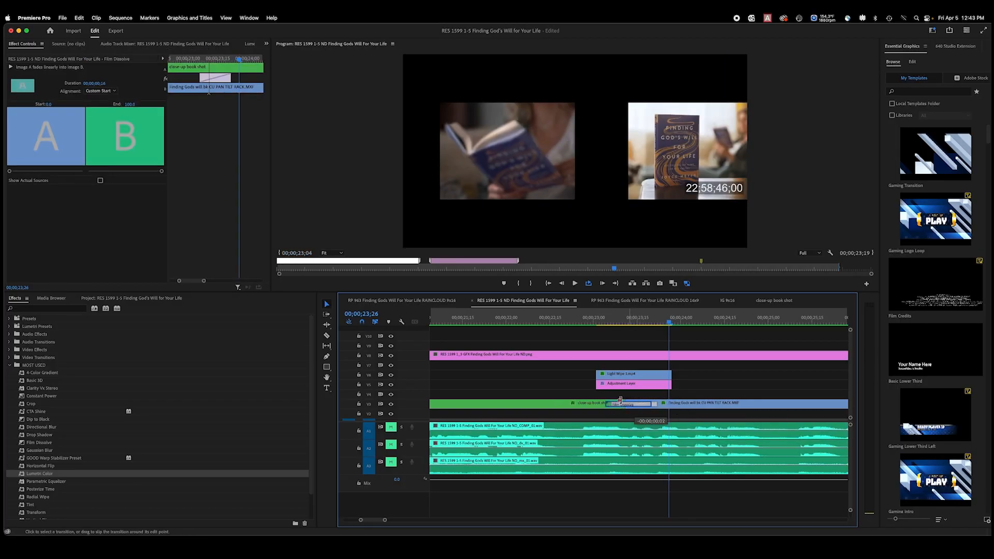
pyautogui.click(623, 322)
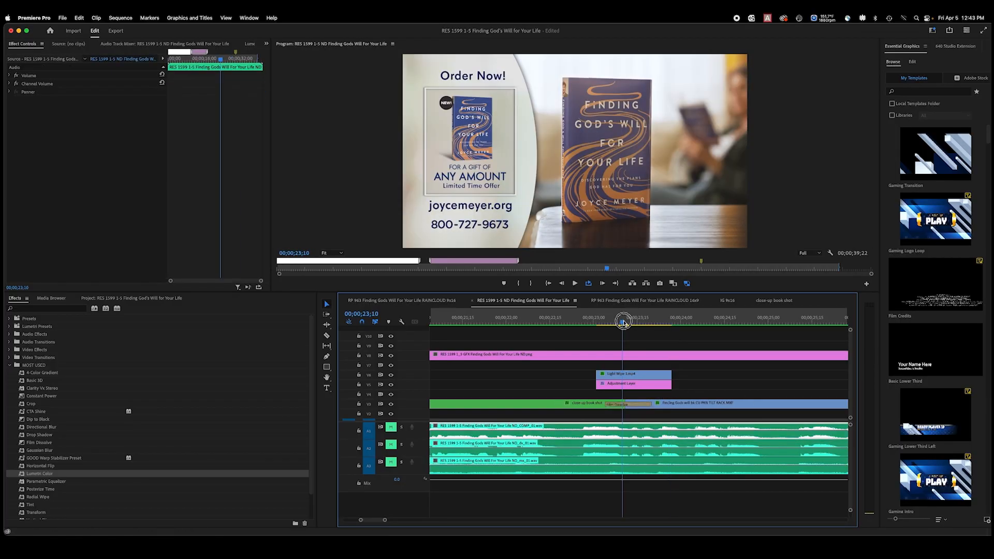
# Move the close-up book shot's first Gaussian Blur and Lumetri Highlights keyframes to the Film Dissolve's start at 00;00;23;04.
pyautogui.press('=')
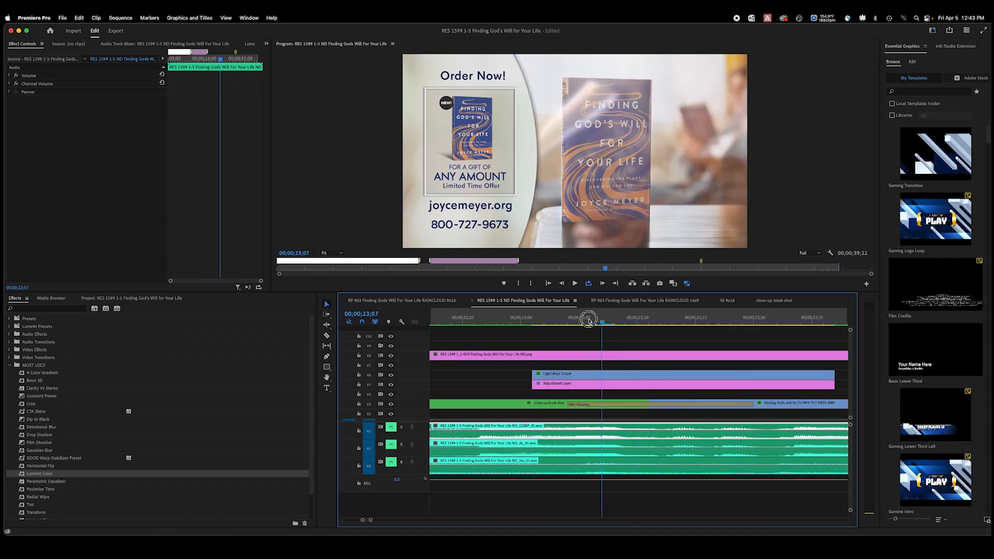
pyautogui.click(571, 322)
pyautogui.moveTo(571, 322); pyautogui.dragTo(567, 321)
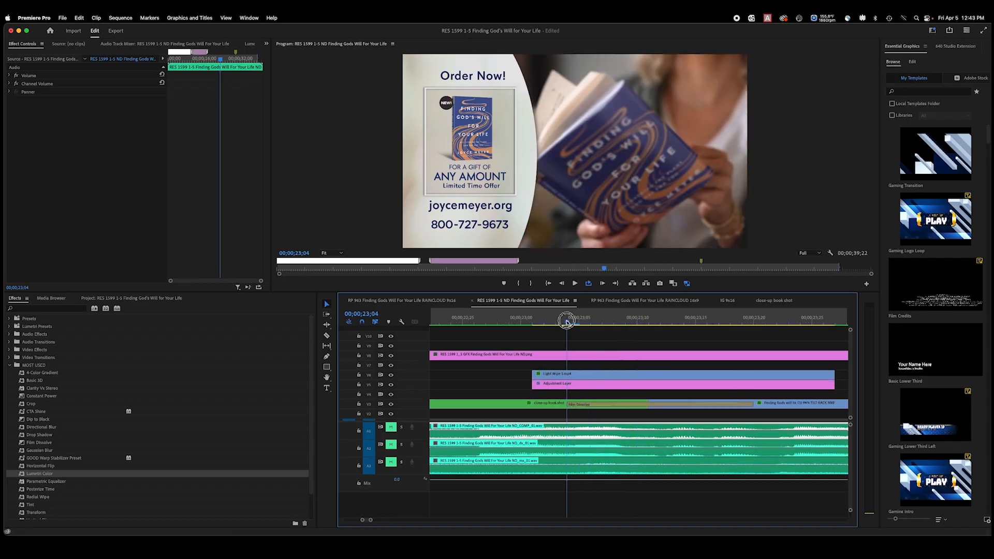
pyautogui.click(579, 404)
pyautogui.click(540, 403)
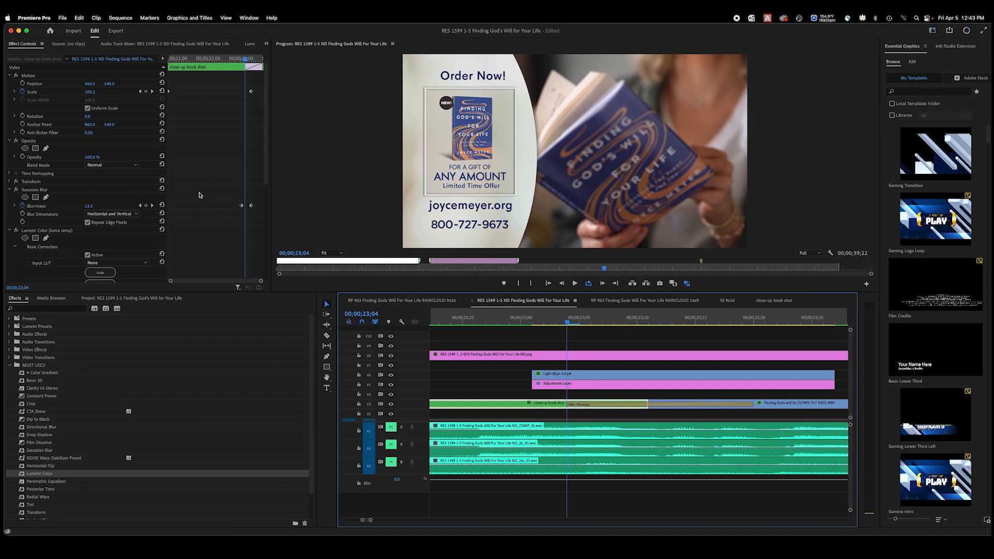
pyautogui.click(236, 59)
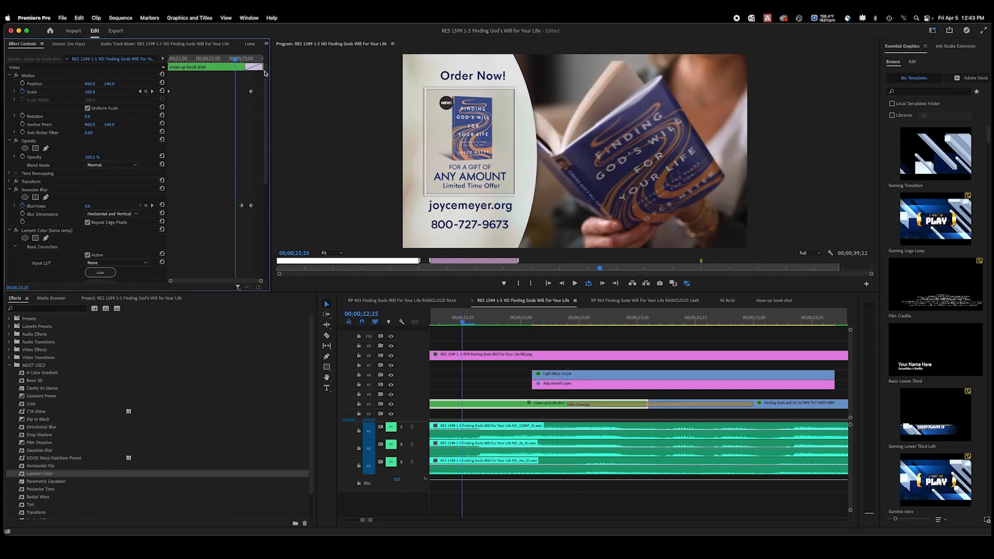
pyautogui.click(568, 321)
pyautogui.moveTo(228, 282); pyautogui.dragTo(234, 282)
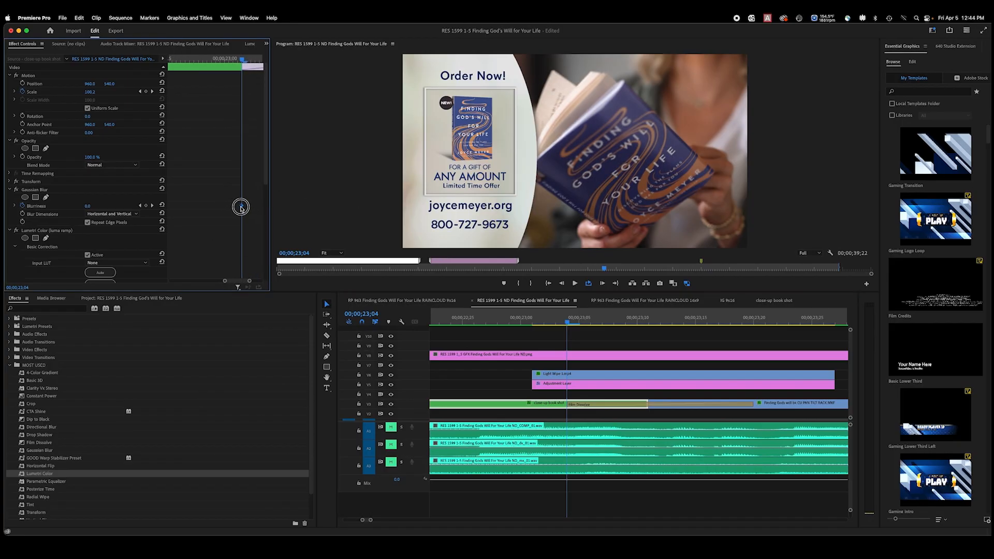
pyautogui.scroll(-10, 224, 218)
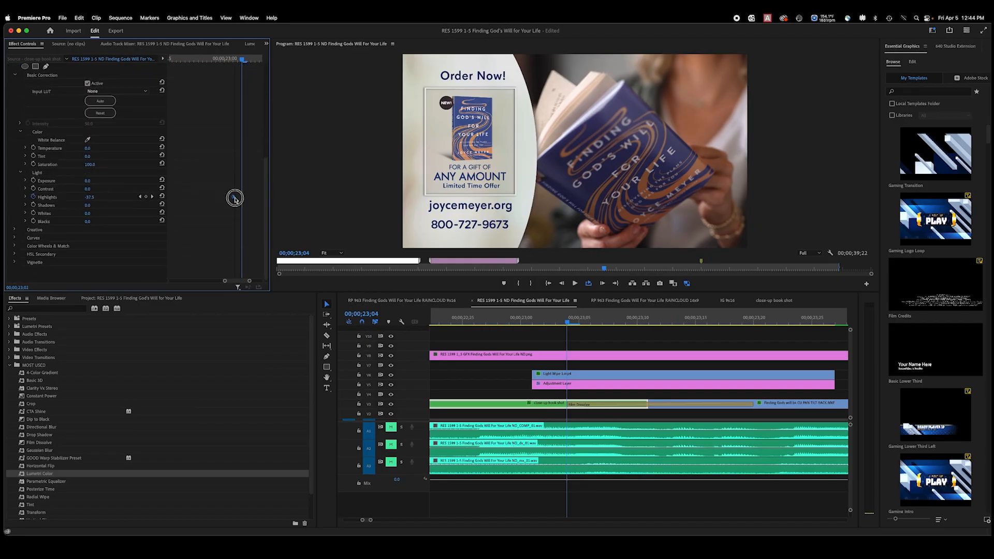
pyautogui.moveTo(234, 199); pyautogui.dragTo(241, 199)
# Render the sequence's video previews with the retimed dissolve, blur and Highlights keyframes.
pyautogui.click(534, 318)
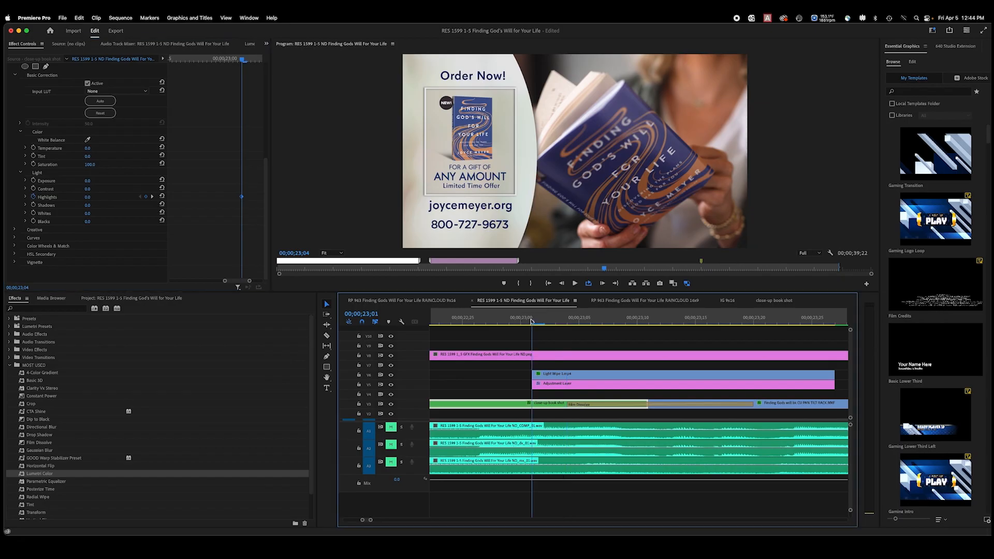
pyautogui.press('-')
pyautogui.press('-')
pyautogui.press('-')
pyautogui.moveTo(595, 319); pyautogui.dragTo(610, 322)
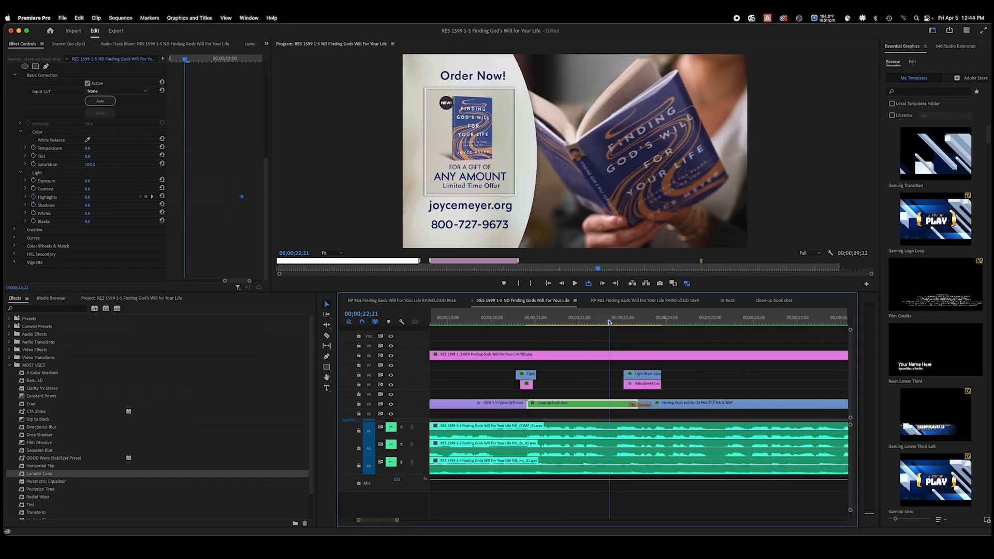
pyautogui.press('Return')
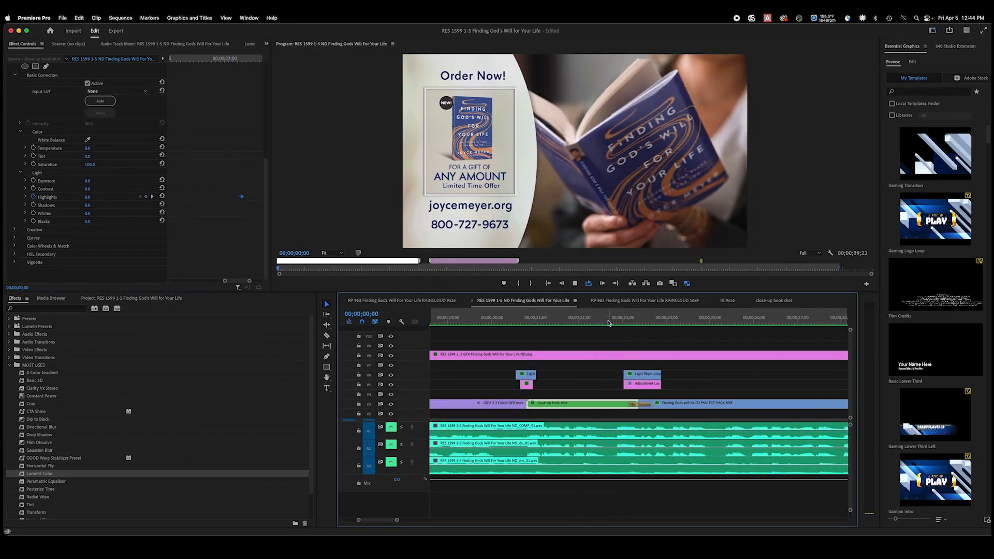
# Play back the retimed transition from the close-up to the standing book shot, and scrub back to 00;00;23;02.
pyautogui.press('-')
pyautogui.press('-')
pyautogui.press('-')
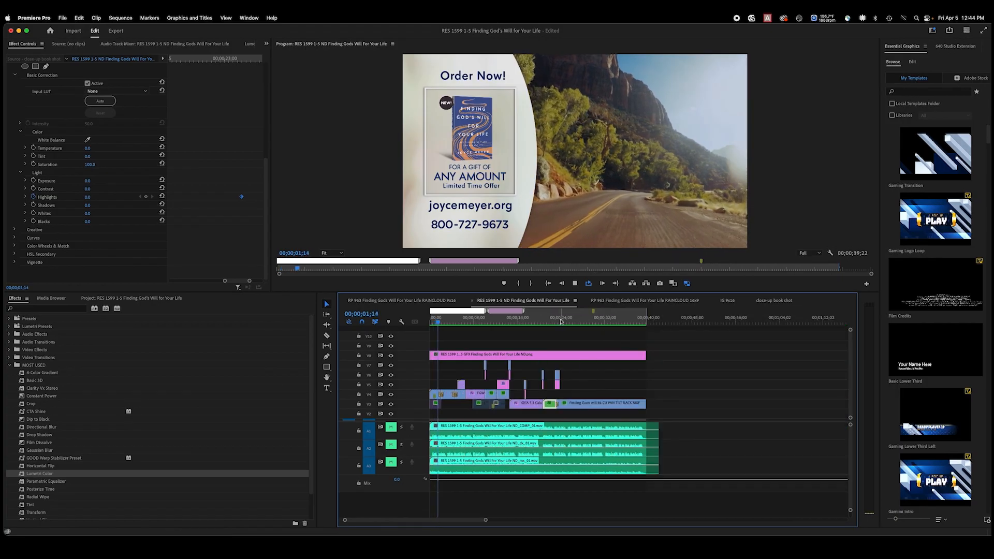
pyautogui.click(554, 320)
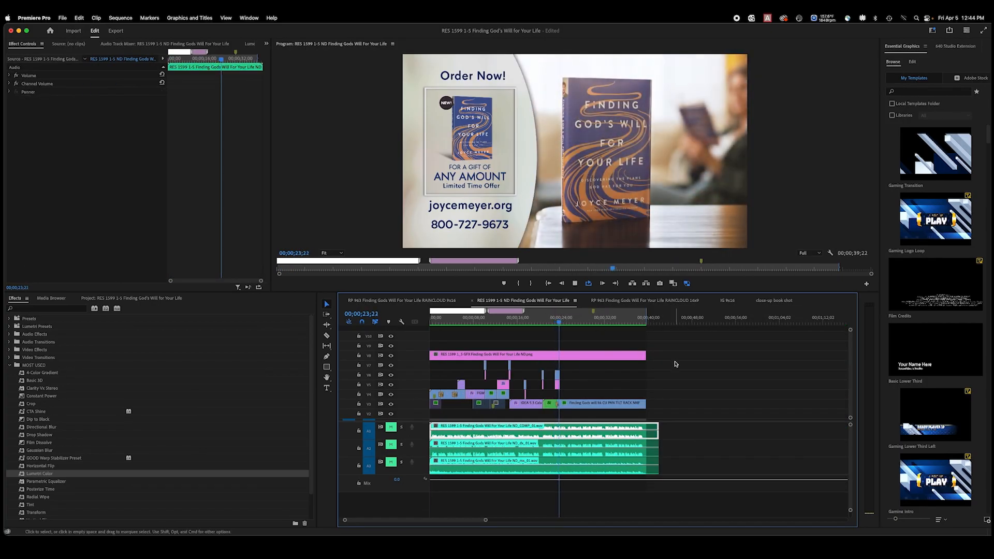
pyautogui.press('=')
pyautogui.press('=')
pyautogui.press('=')
pyautogui.press('space')
pyautogui.moveTo(613, 318); pyautogui.dragTo(585, 333)
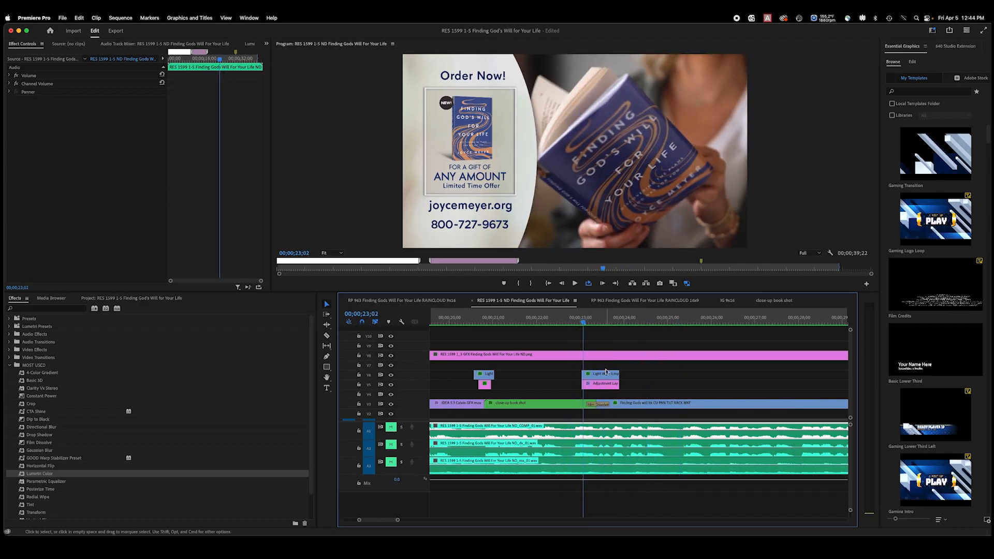
# Inspect the Light Wipe 1 clip and its adjustment layer, and scrub the earlier and new light wipes to compare them.
pyautogui.click(606, 371)
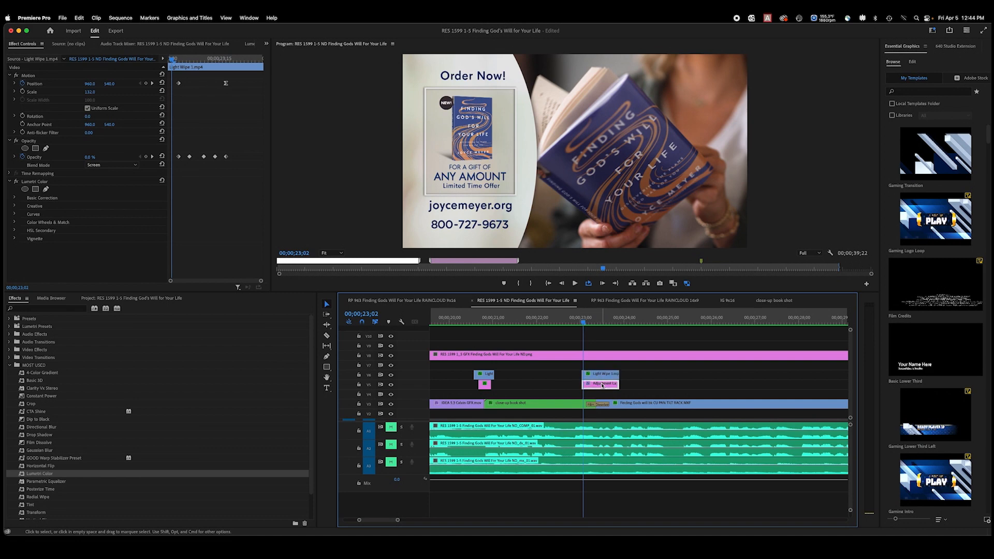
pyautogui.click(478, 321)
pyautogui.moveTo(477, 320); pyautogui.dragTo(512, 324)
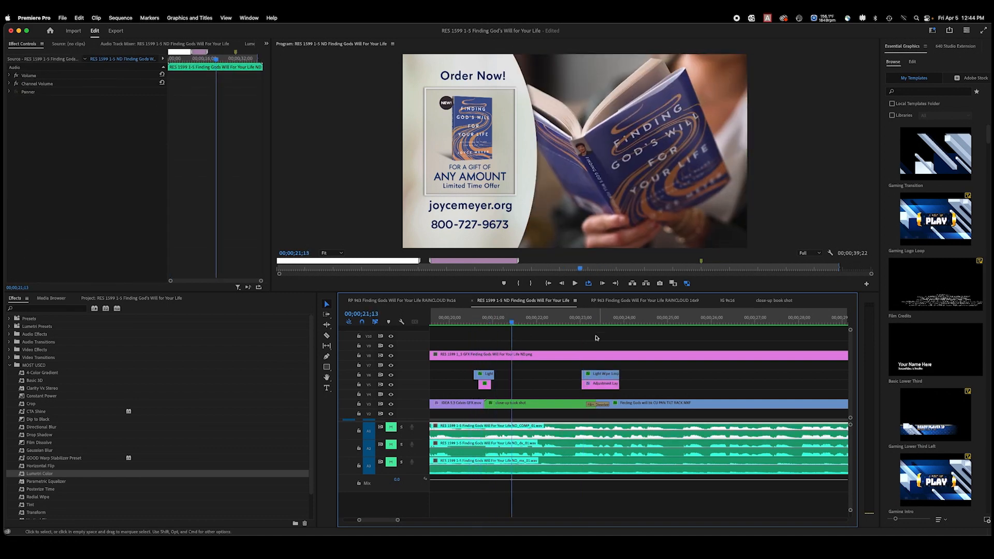
pyautogui.click(590, 320)
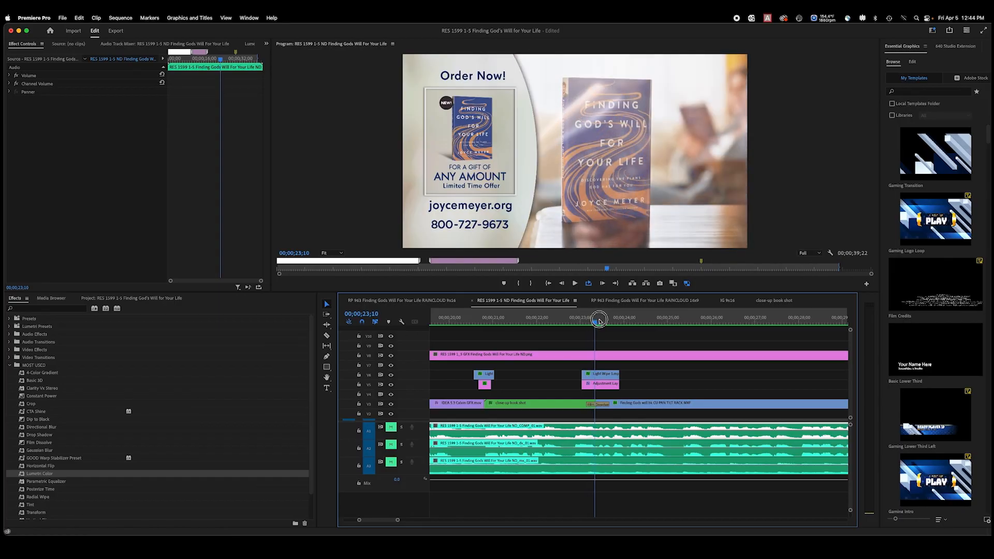
pyautogui.moveTo(599, 320)
pyautogui.mouseDown()
pyautogui.moveTo(633, 328)
pyautogui.moveTo(596, 333)
pyautogui.mouseUp()
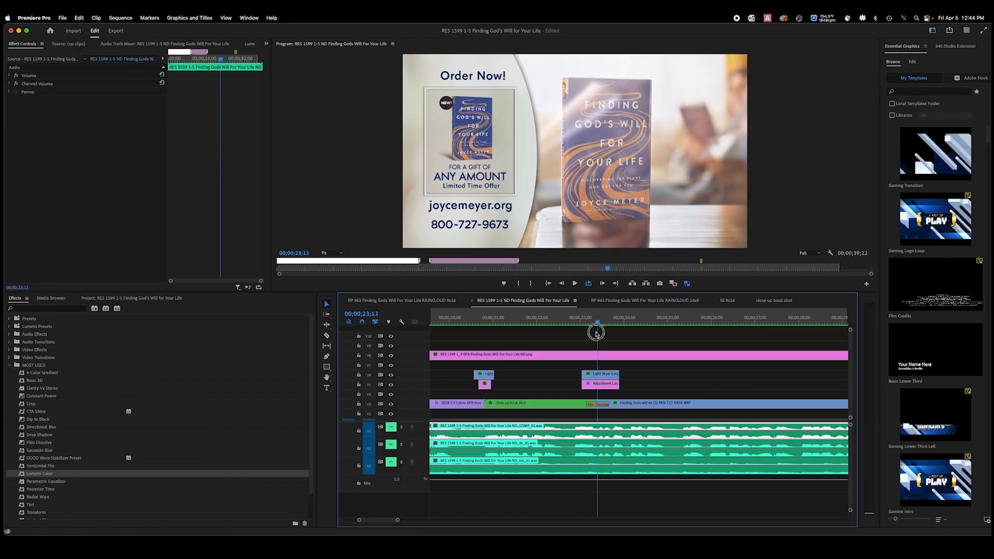
pyautogui.click(600, 375)
pyautogui.moveTo(577, 322)
pyautogui.mouseDown()
pyautogui.moveTo(614, 327)
pyautogui.moveTo(570, 330)
pyautogui.moveTo(626, 330)
pyautogui.moveTo(586, 335)
pyautogui.mouseUp()
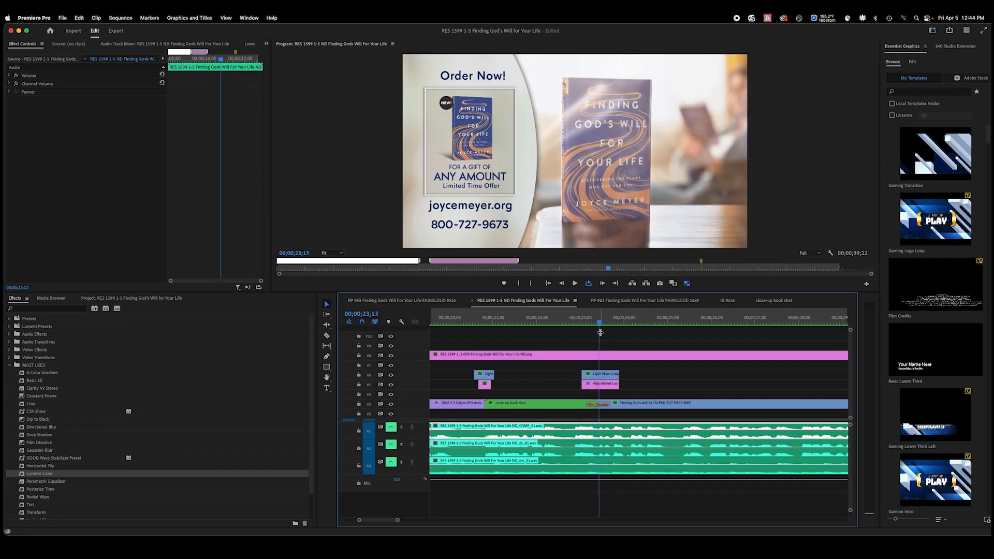
# Scrub through the new light wipe to 00;00;23;25, and return to the earlier wipe at 00;00;20;21.
pyautogui.press('-')
pyautogui.moveTo(569, 321); pyautogui.dragTo(620, 323)
pyautogui.press('=')
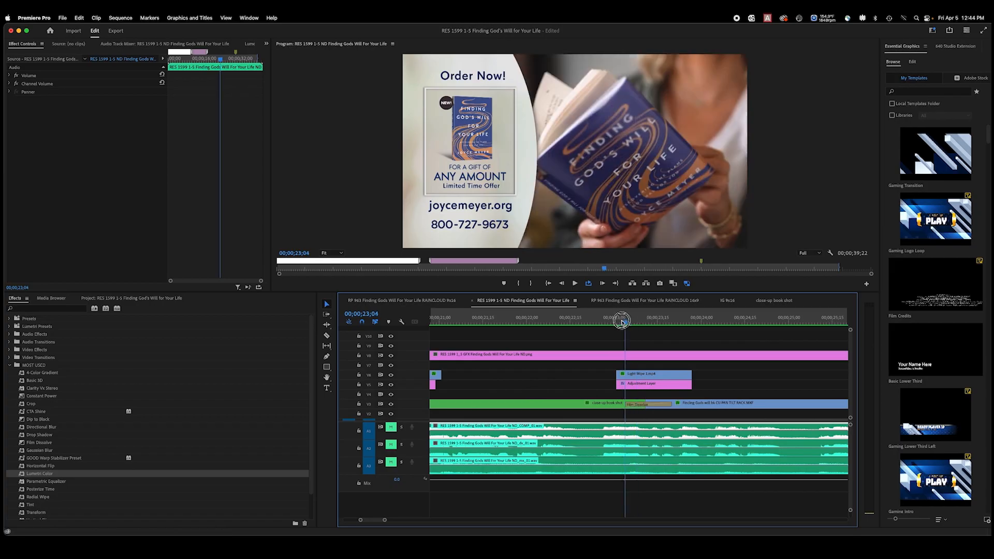
pyautogui.click(624, 385)
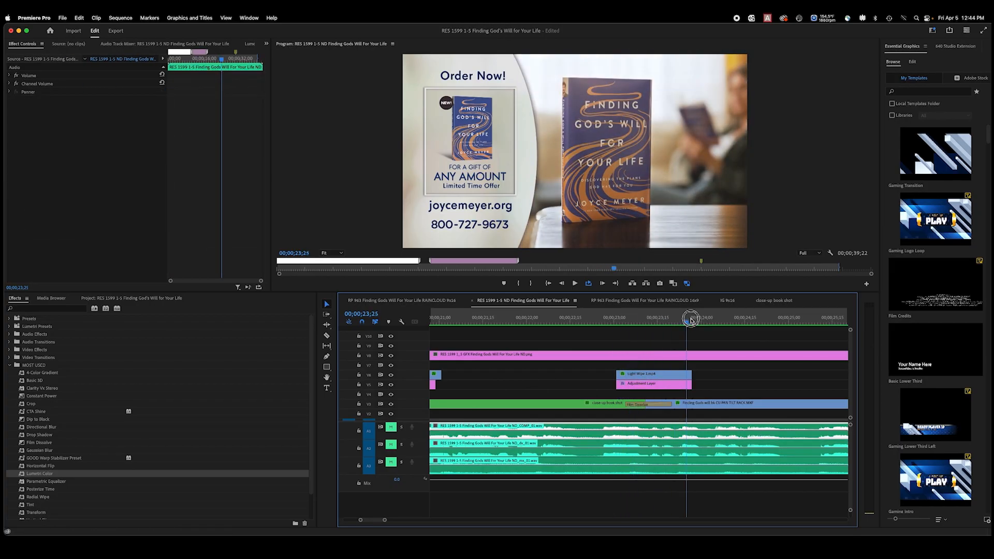
pyautogui.press('-')
pyautogui.press('-')
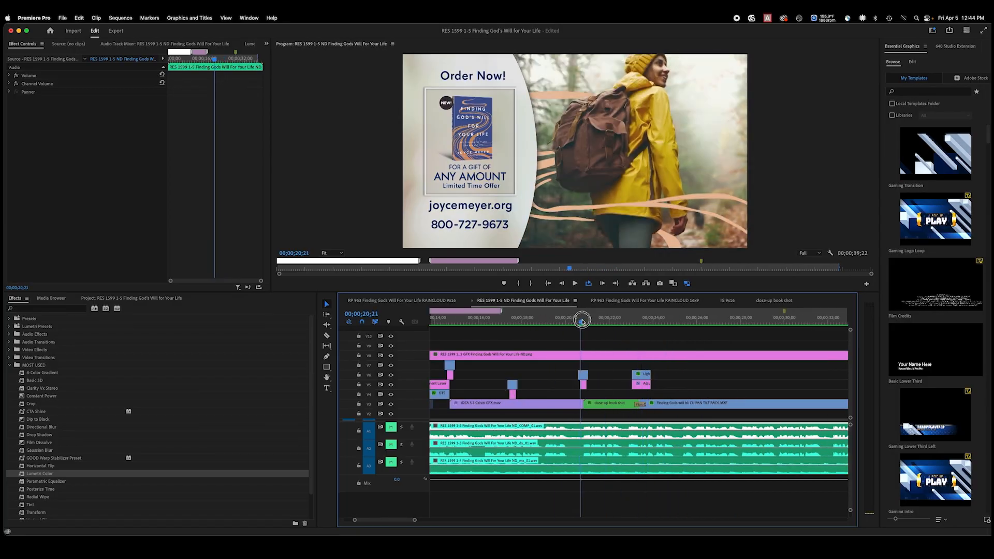